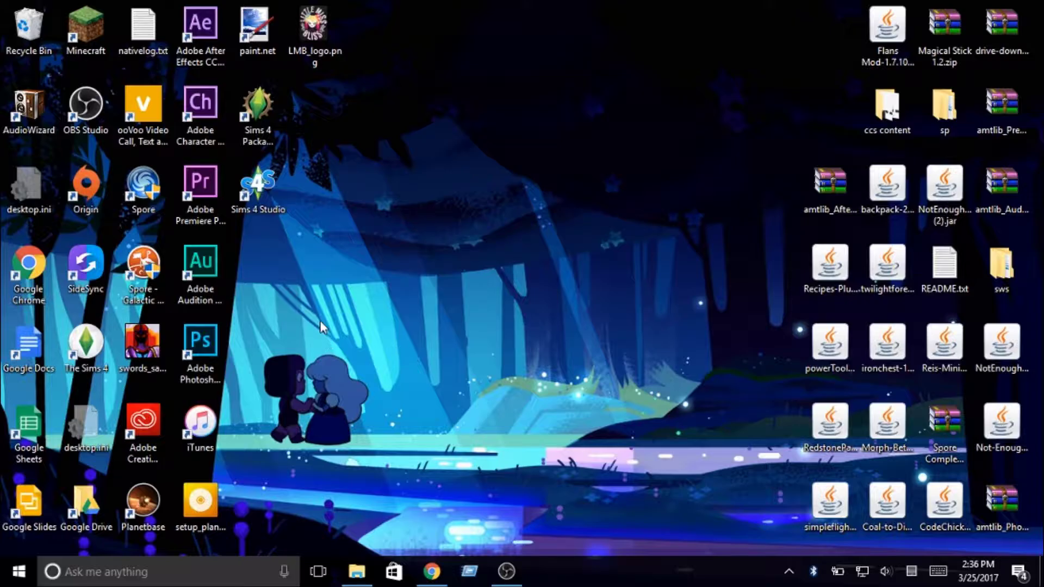
- Launch Sims 4 Studio, start a new standalone CAS project, and maximize its window
double_click(258, 185)
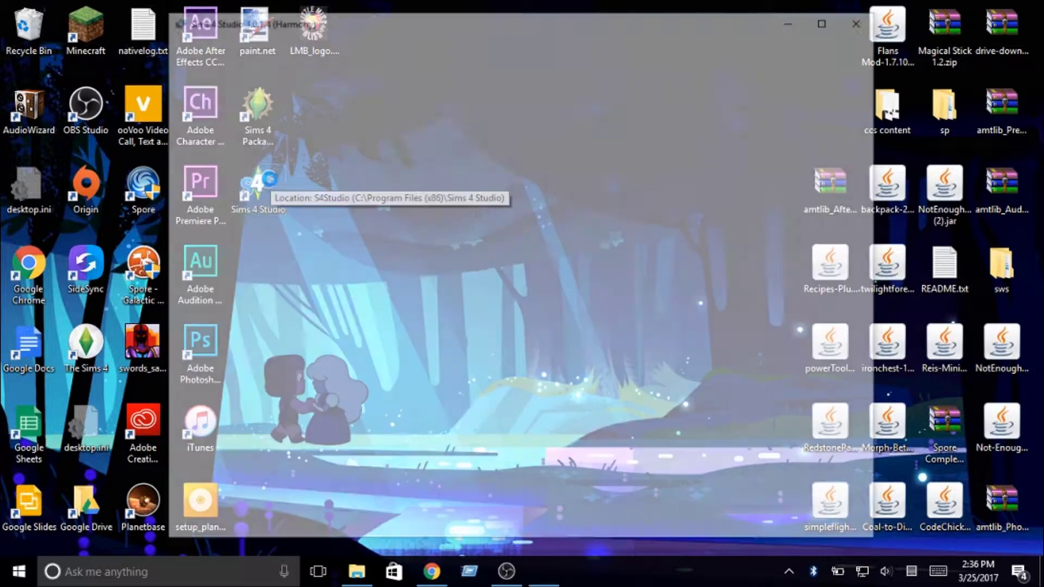
click(270, 272)
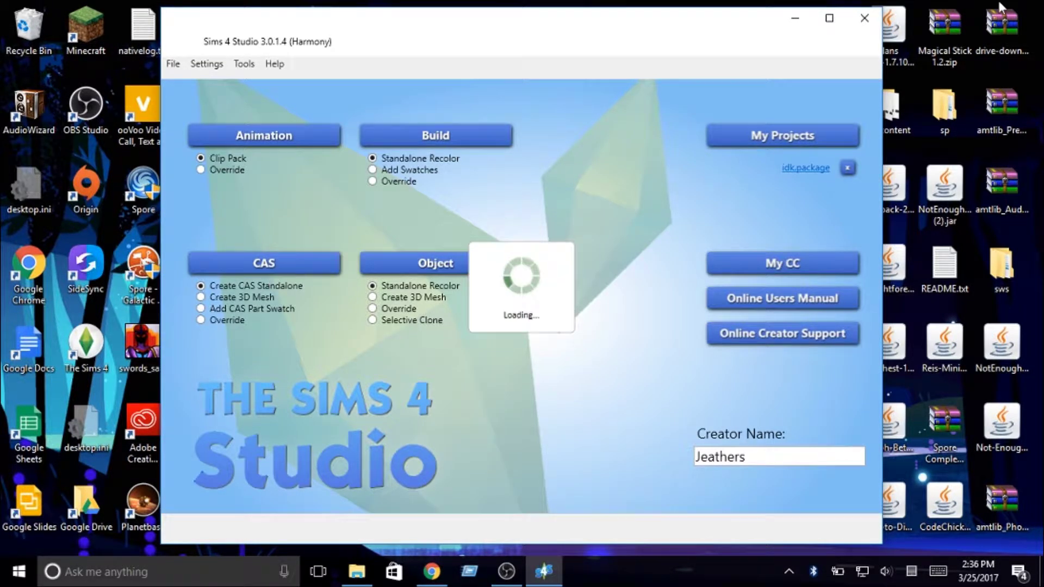
click(830, 19)
- Filter the CAS catalog to the Male gender and the Clothing Top part type
click(50, 86)
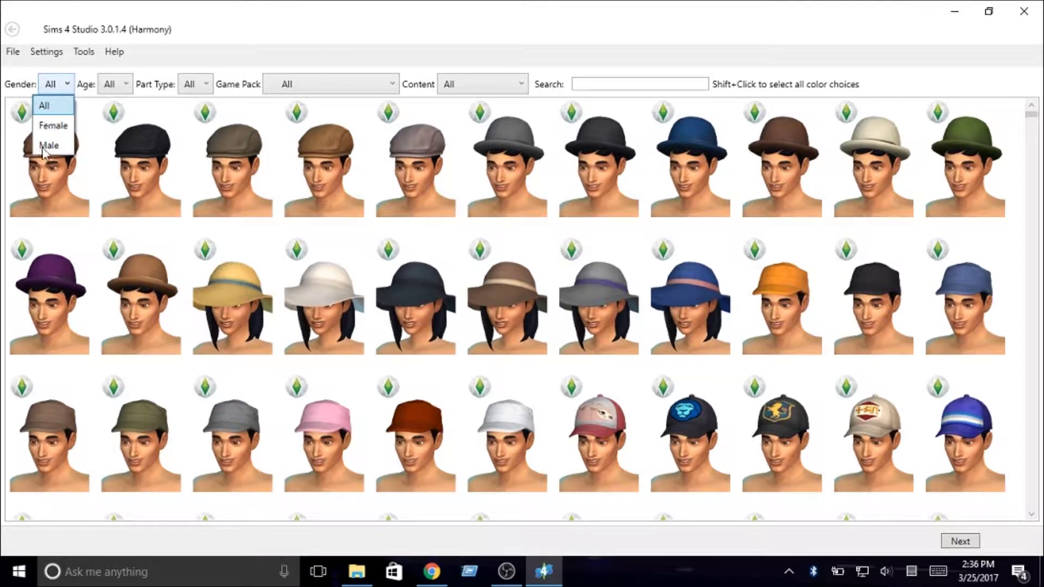
click(51, 144)
click(214, 84)
click(131, 228)
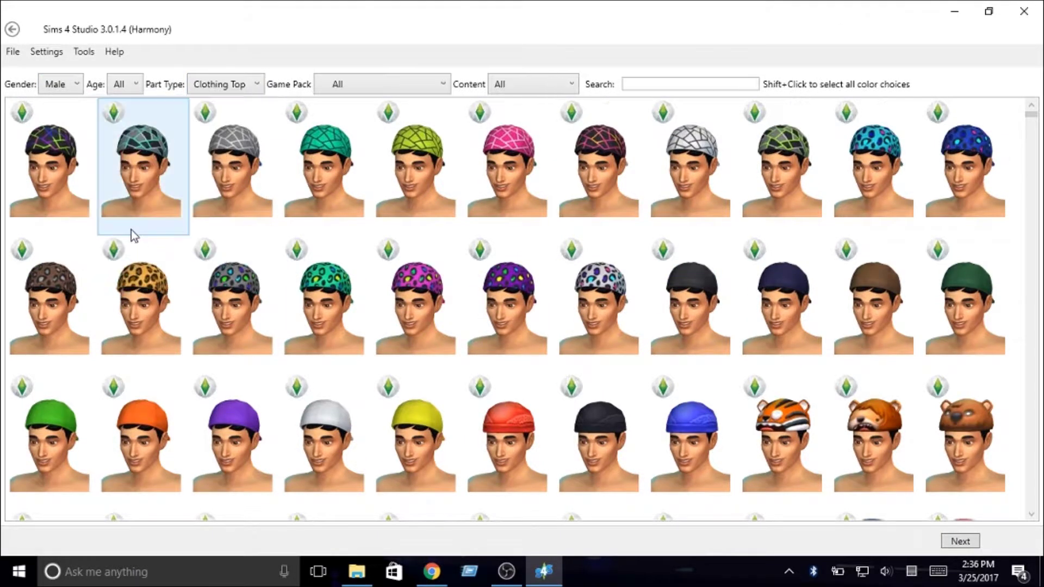
- Find and select the plain black short-sleeved T-shirt in the clothing top catalog as the base item
scroll(393, 256, down, 5)
scroll(547, 318, down, 10)
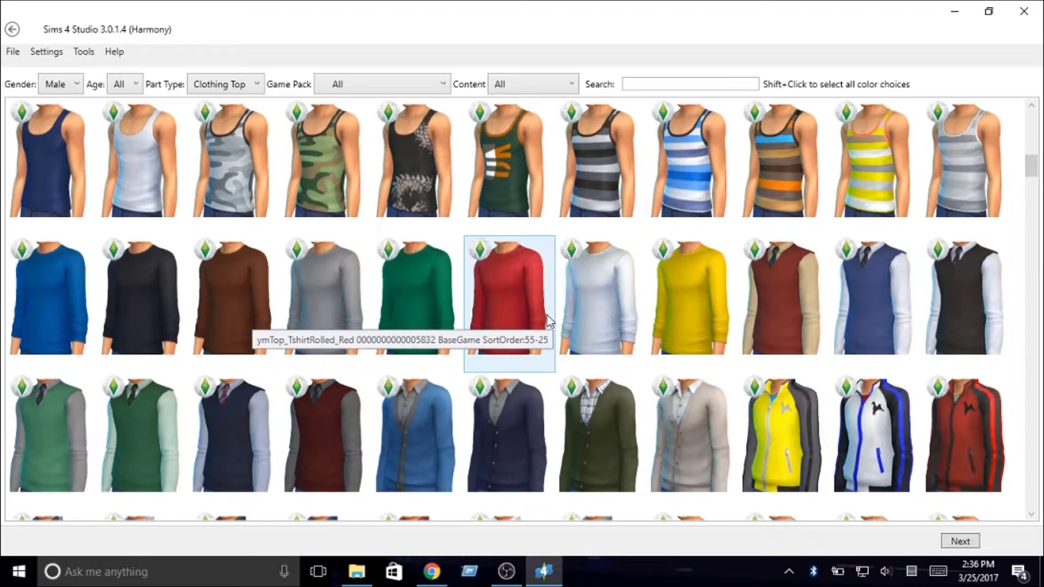
scroll(547, 318, down, 10)
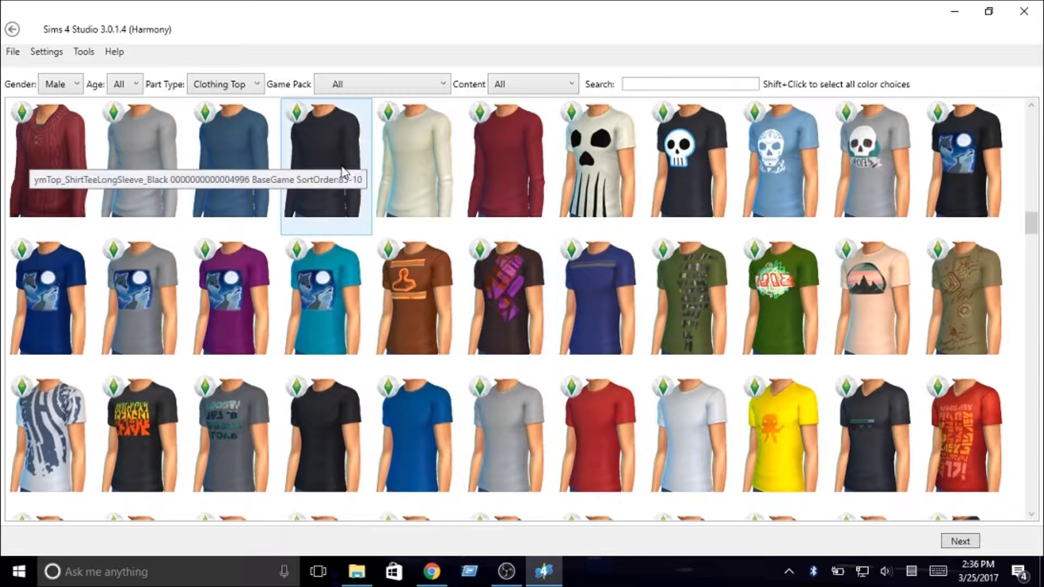
scroll(366, 177, down, 5)
scroll(418, 234, down, 15)
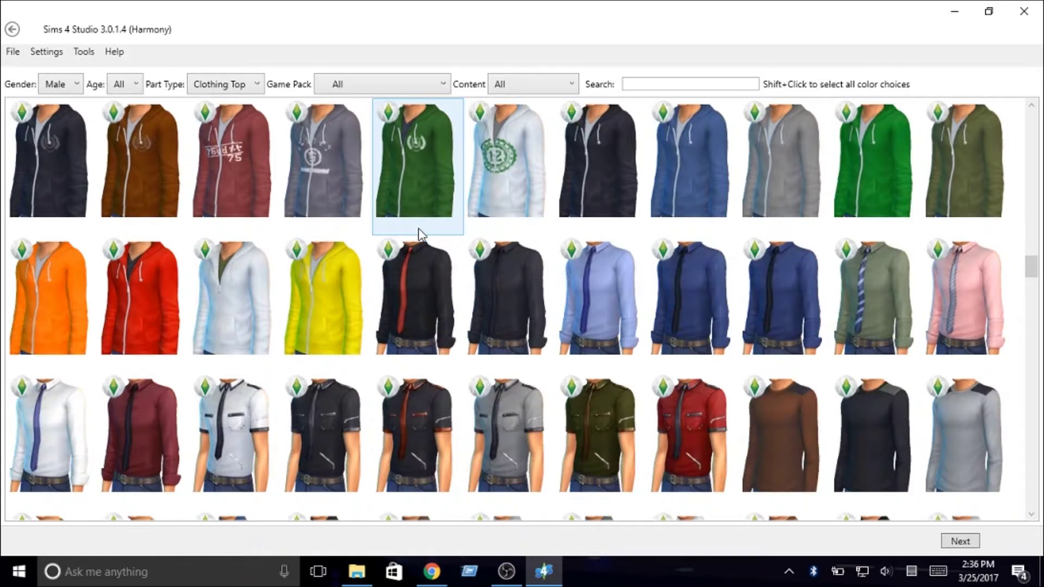
scroll(419, 234, down, 15)
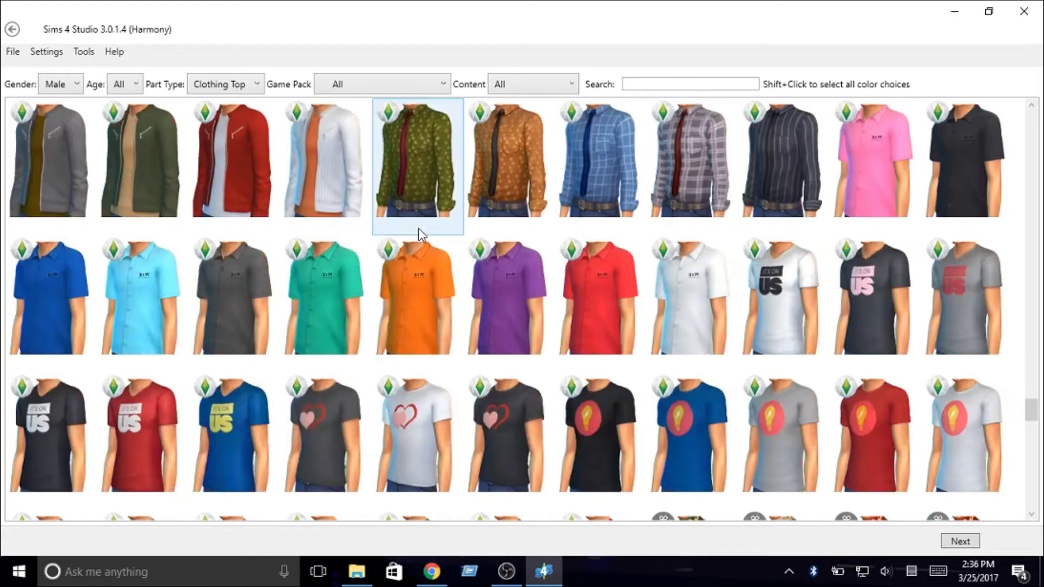
scroll(359, 272, up, 4)
scroll(359, 272, down, 15)
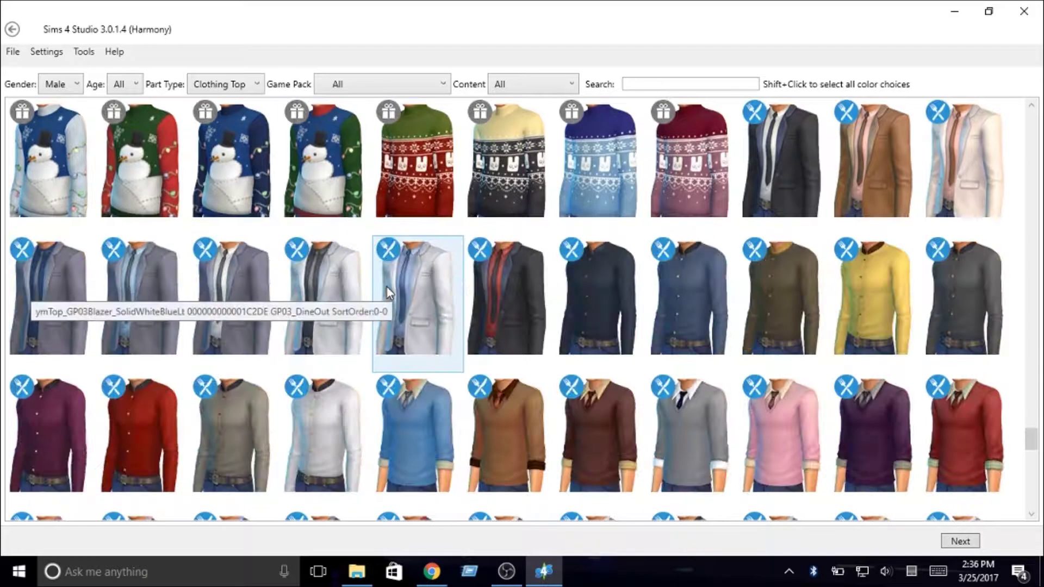
scroll(386, 291, up, 20)
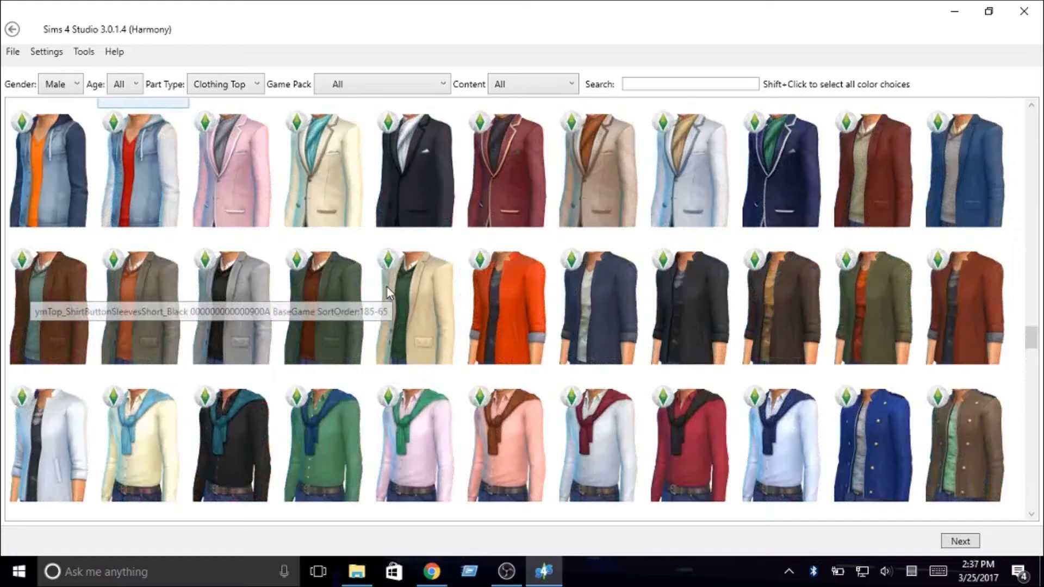
scroll(387, 291, down, 2)
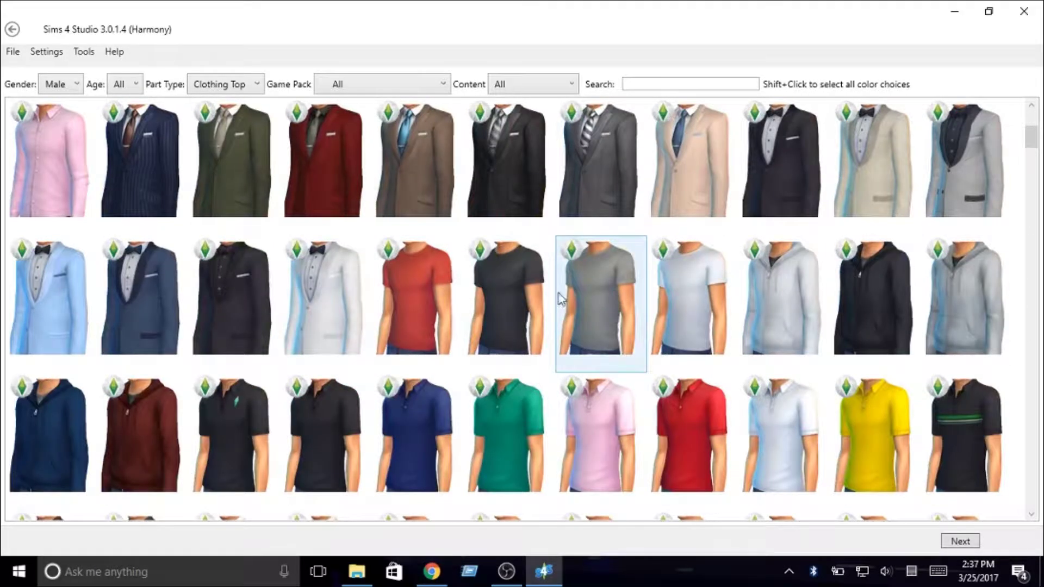
- Continue with the chosen T-shirt and save the new package on the Desktop as alexaT
click(954, 543)
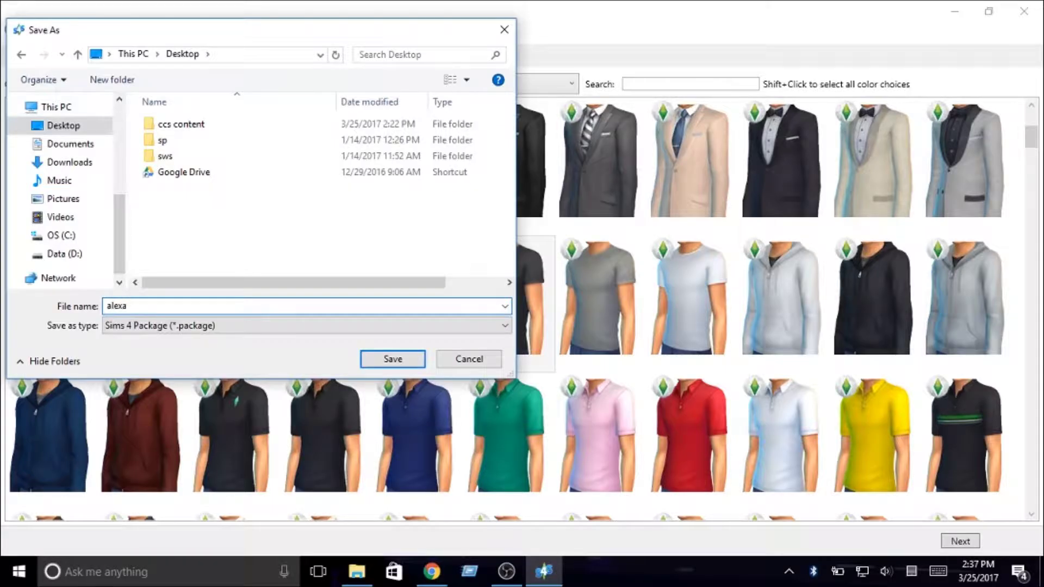
text(alexat)
key(BackSpace)
click(371, 357)
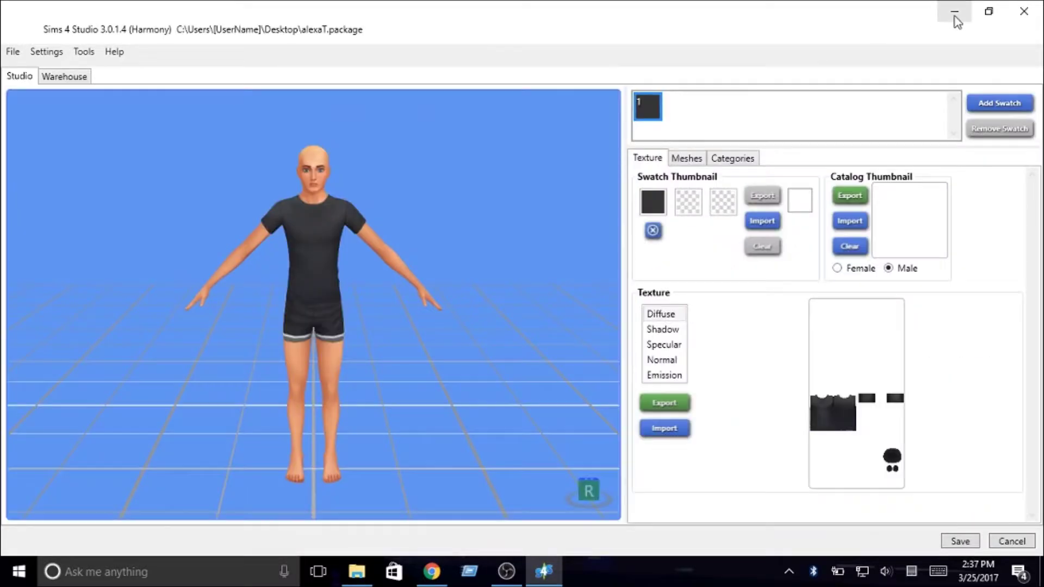
- Move the LMB_logo.png file beside the Sims 4 Studio shortcut on the desktop, then return to the project
click(955, 12)
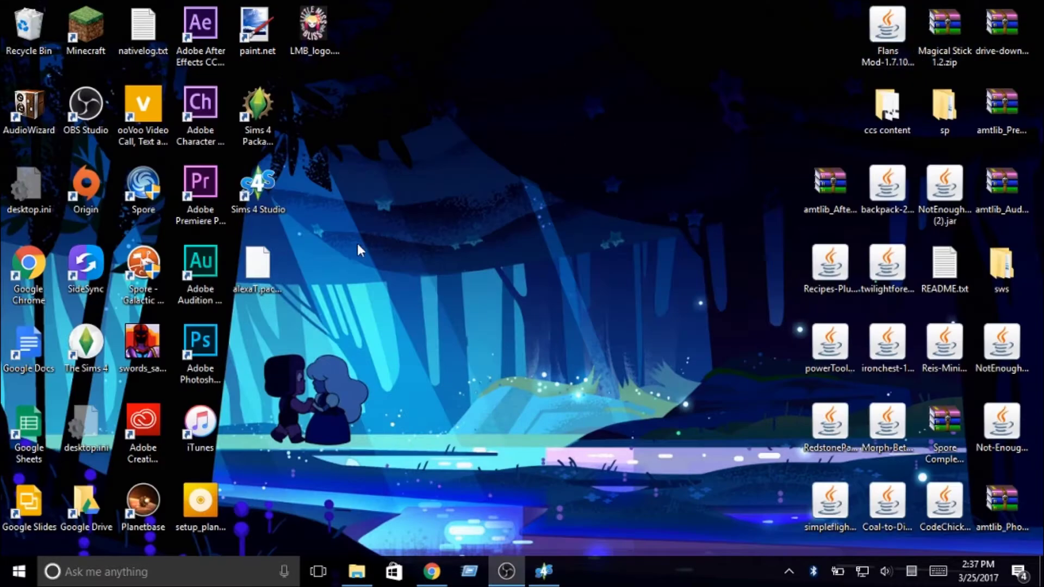
drag(312, 27, 315, 194)
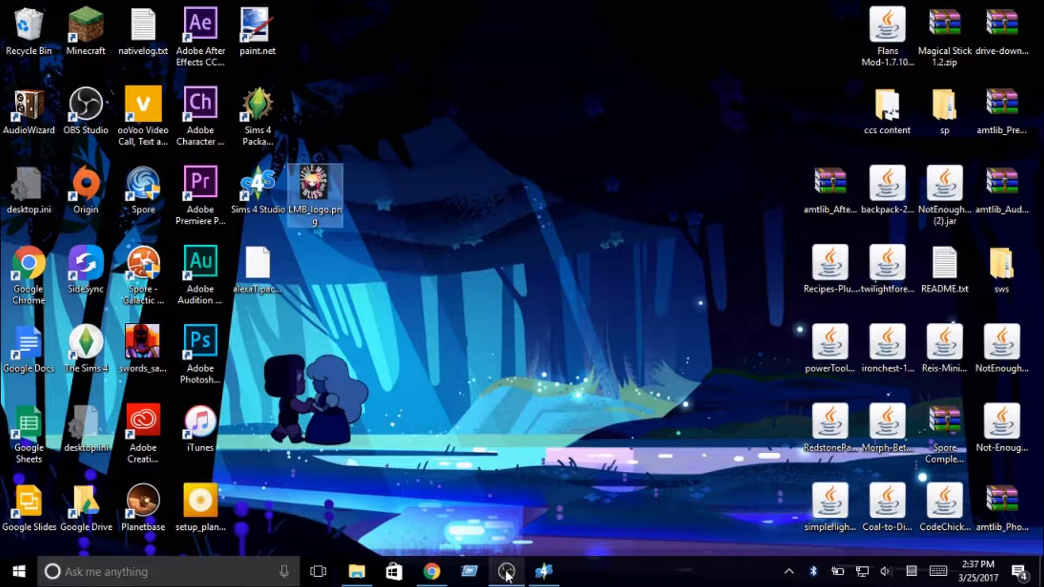
click(543, 570)
- Export the shirt's Diffuse texture to the Desktop as the PNG image alexaT and close Sims 4 Studio
click(665, 403)
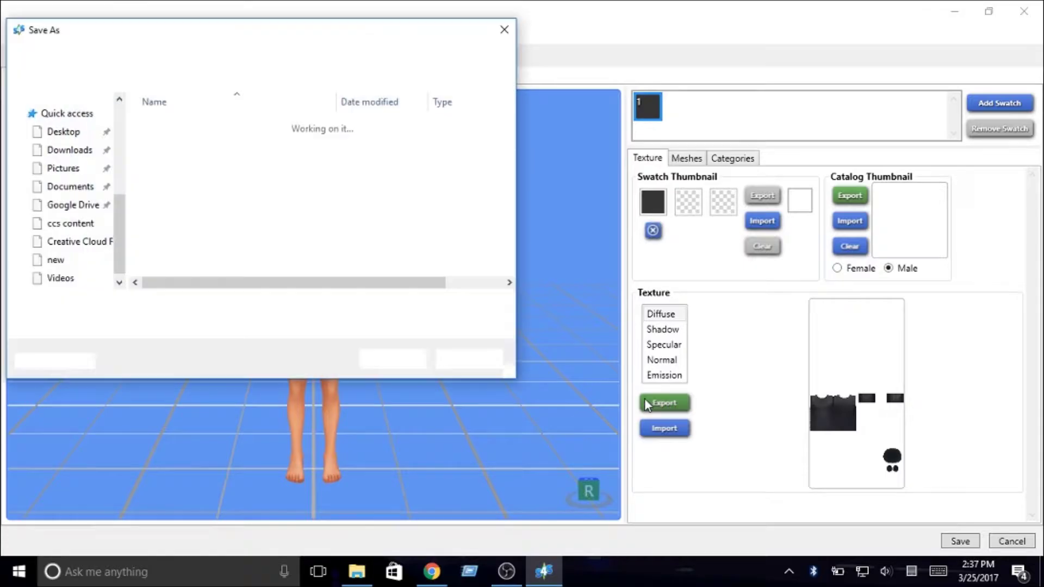
text(alexaT)
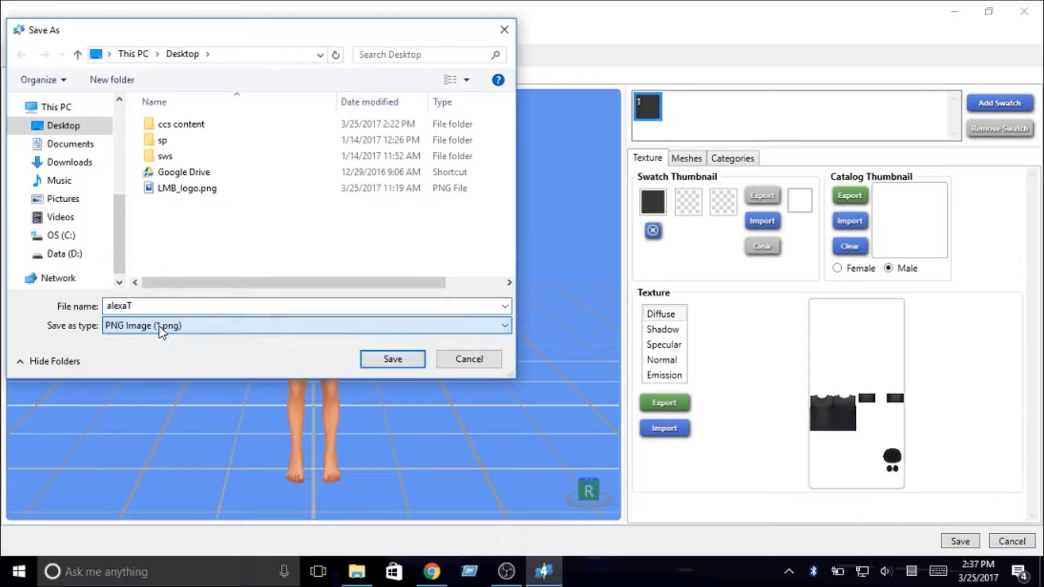
click(403, 354)
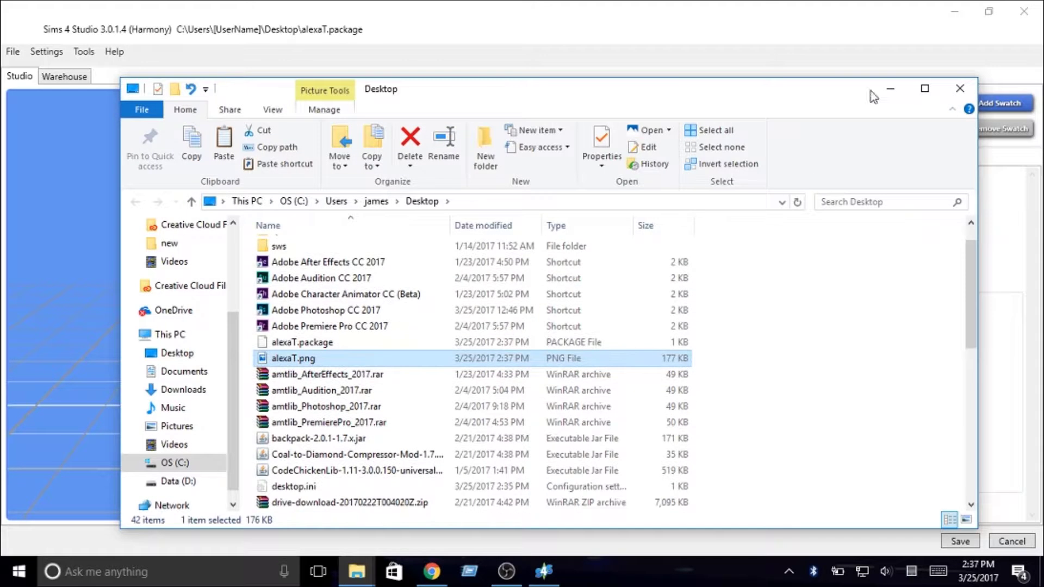
click(872, 91)
click(1024, 11)
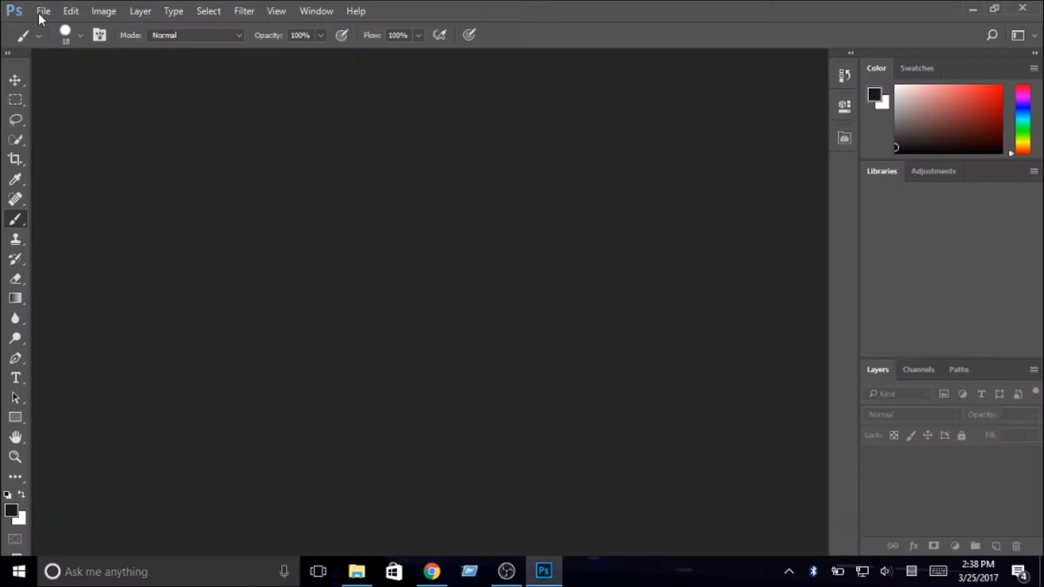
- In Photoshop, open the exported alexaT.png texture from the Desktop
click(47, 14)
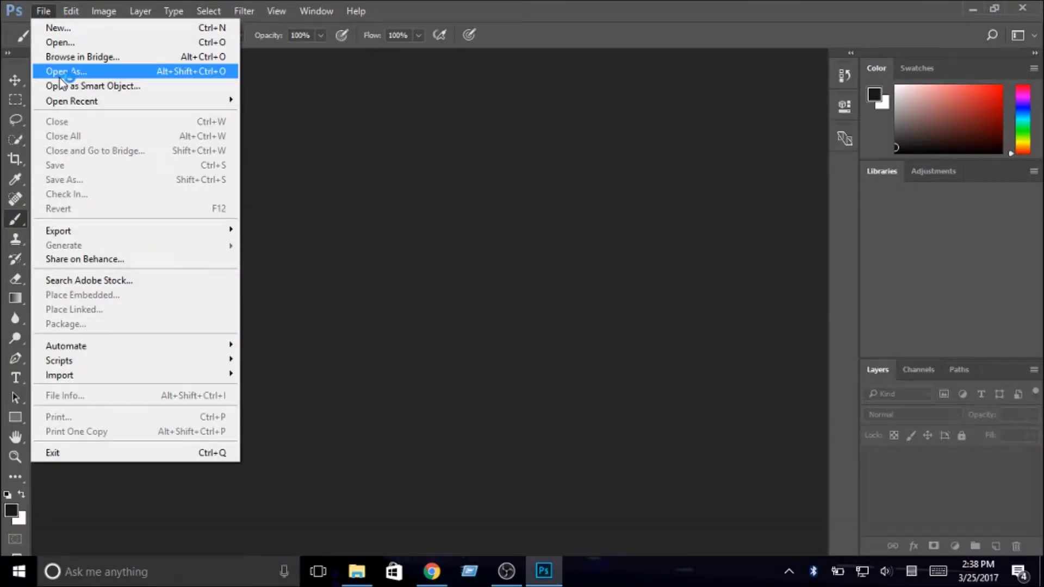
click(60, 42)
scroll(179, 169, down, 2)
click(182, 168)
click(391, 341)
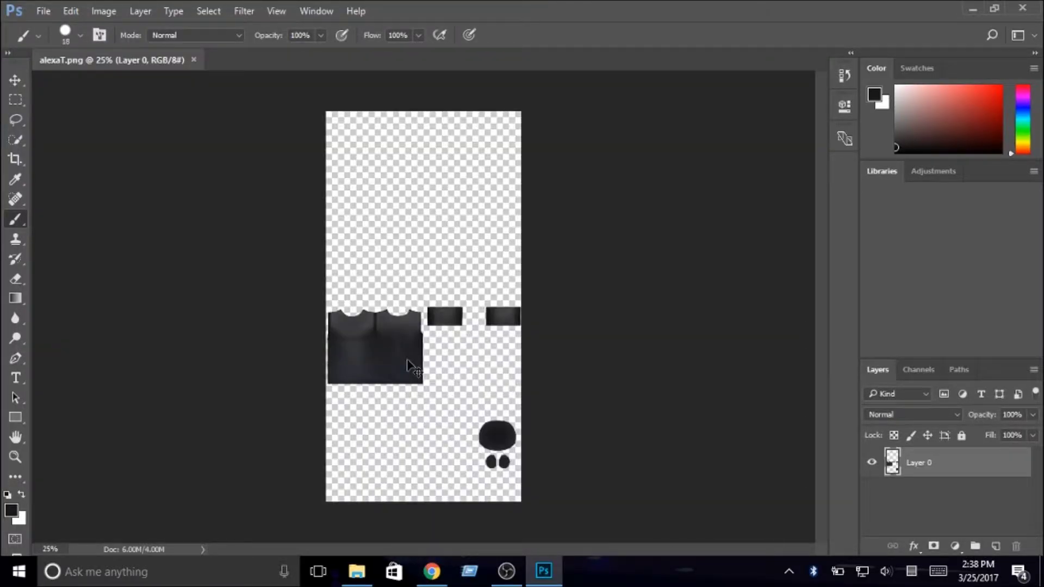
- Open the LMB_logo.png image from the Desktop as a second document
key(ctrl+plus)
key(ctrl+plus)
key(ctrl+plus)
click(44, 11)
click(57, 43)
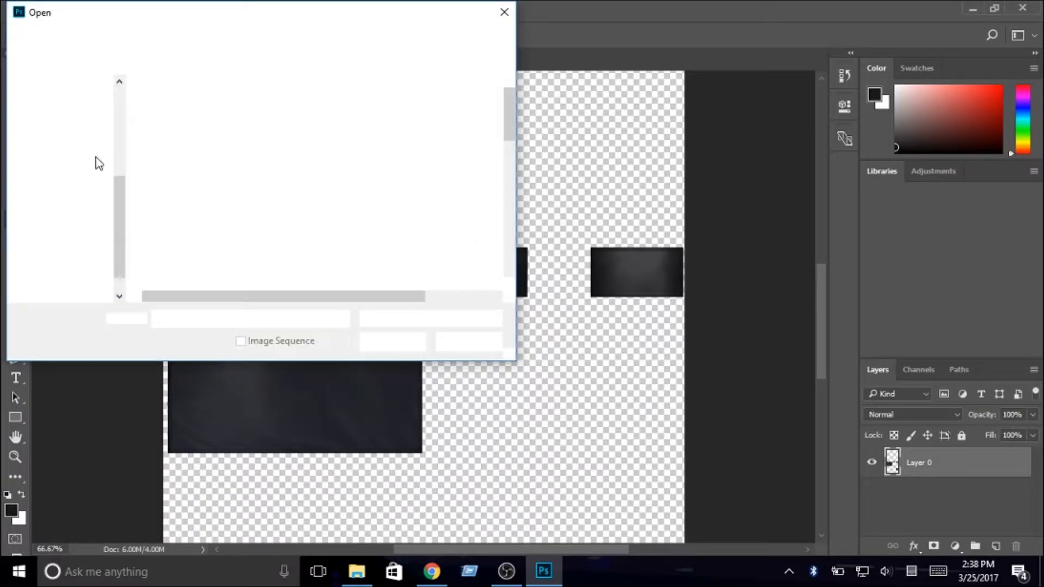
scroll(212, 210, down, 10)
scroll(212, 266, up, 10)
scroll(210, 277, down, 5)
click(203, 282)
scroll(204, 283, down, 1)
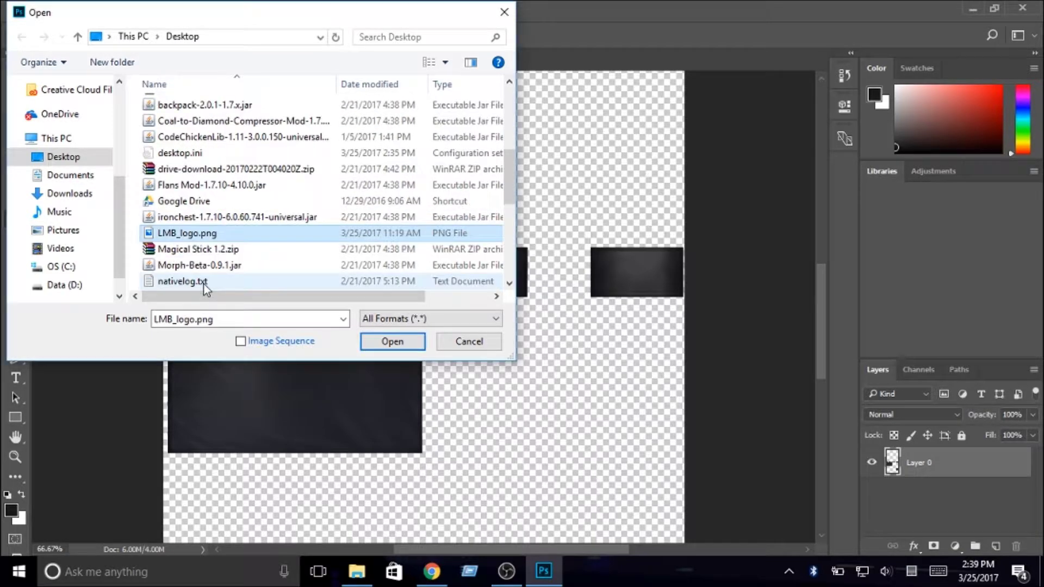
click(392, 341)
- Tile both documents vertically, copy the logo into alexaT.png as a new layer, and close LMB_logo.png
click(318, 9)
mouse_move(409, 13)
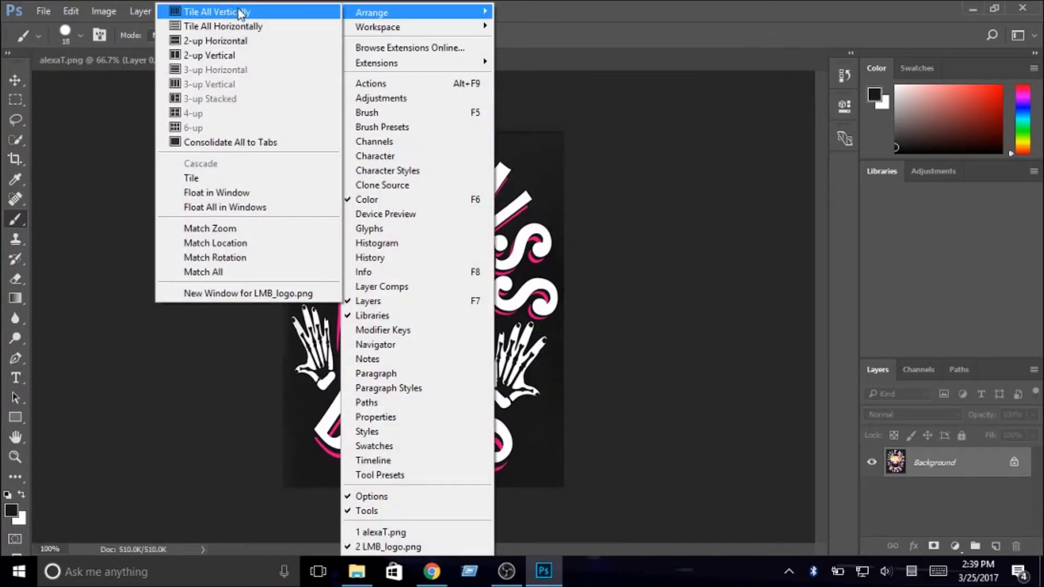
click(212, 12)
key(v)
drag(157, 357, 158, 359)
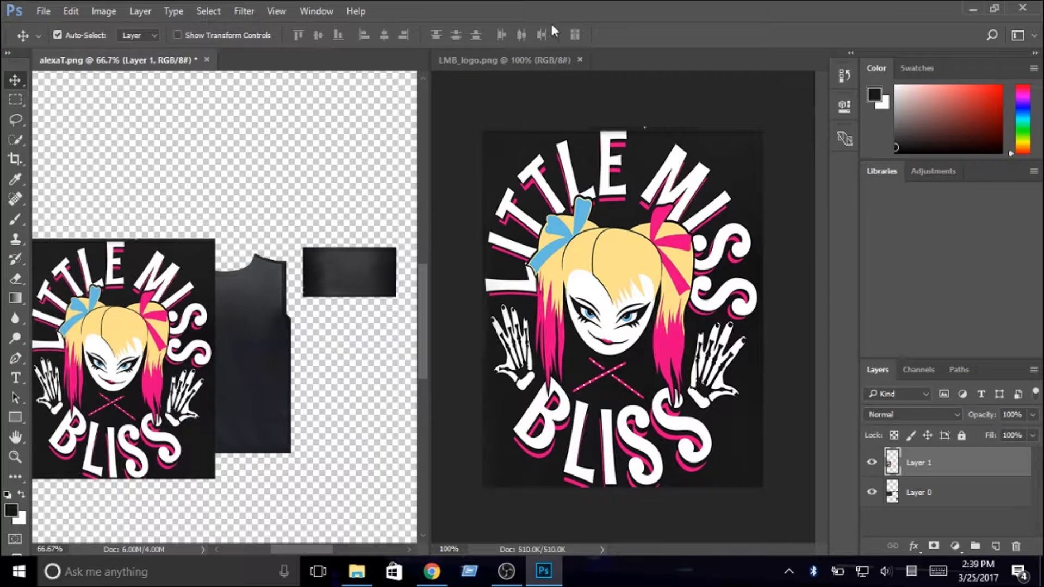
click(580, 59)
- Position the logo layer over the shirt's front piece and set its opacity to 60%
mouse_move(264, 353)
mouse_down()
mouse_move(311, 364)
mouse_move(281, 341)
mouse_up()
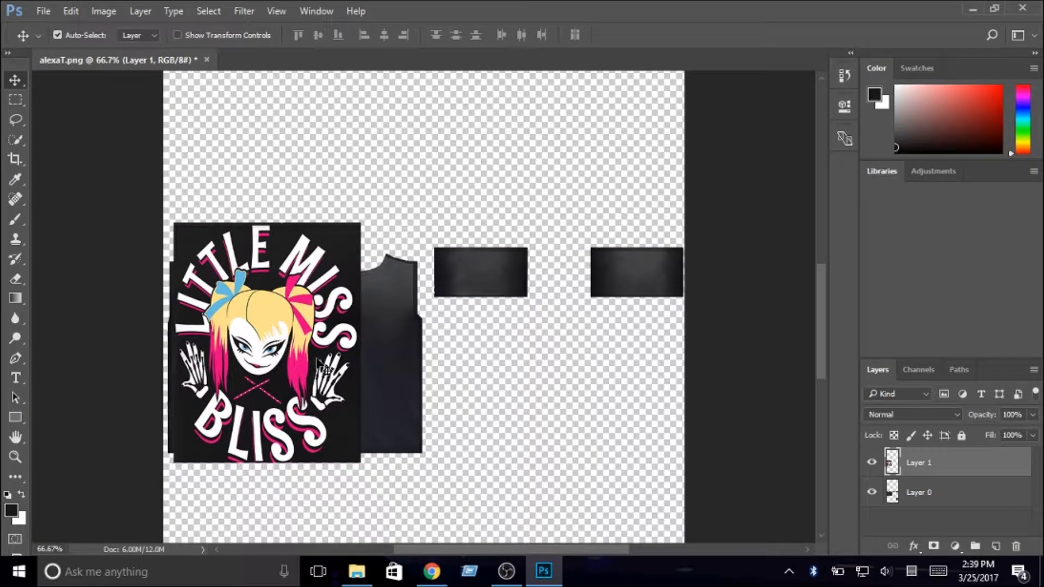
mouse_move(1003, 434)
mouse_down()
mouse_move(993, 432)
mouse_move(1004, 435)
mouse_up()
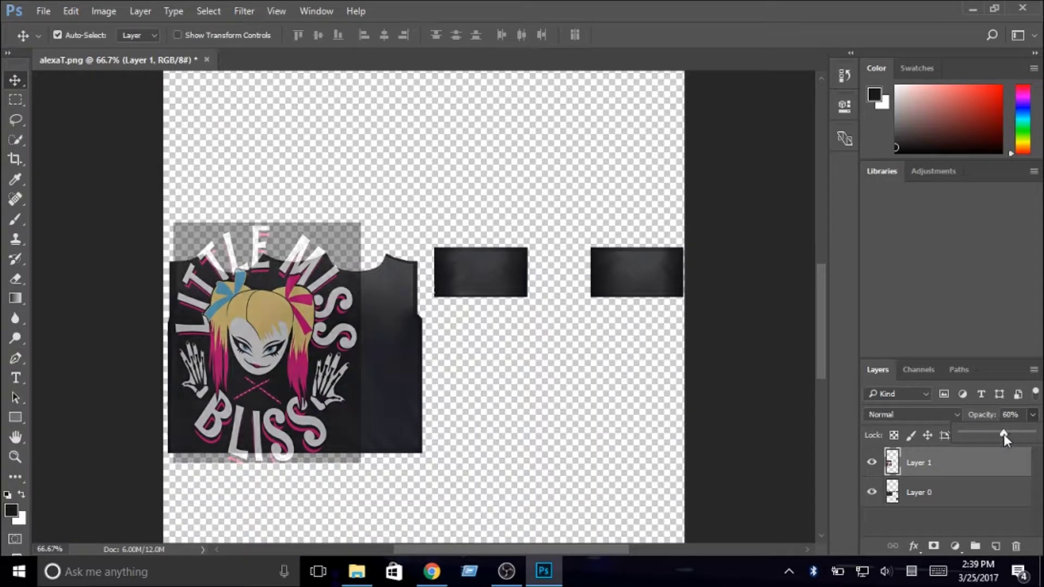
- Scale the logo layer down to about 65.8% with Free Transform
scroll(283, 329, down, 1)
key(ctrl+t)
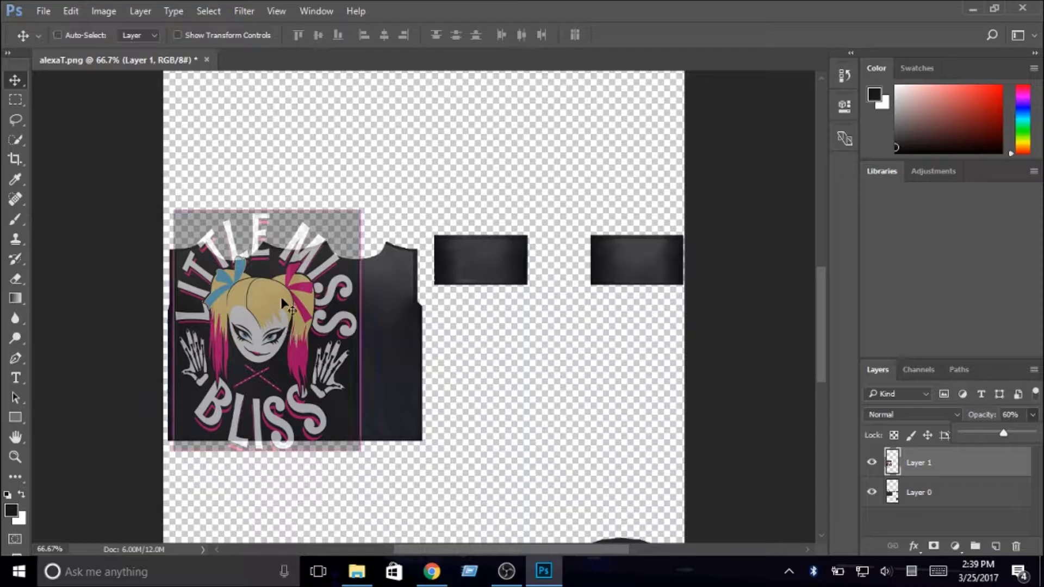
drag(362, 209, 296, 293)
scroll(229, 381, left, 3)
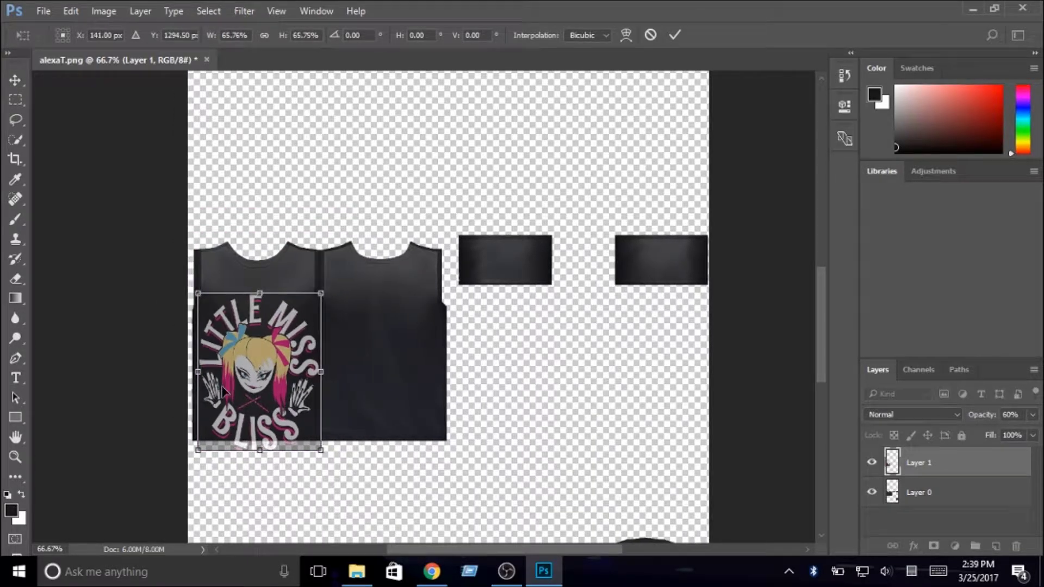
- Move the logo up on the shirt's front piece so that it sits just below the neckline
key(ctrl+plus)
key(ctrl+plus)
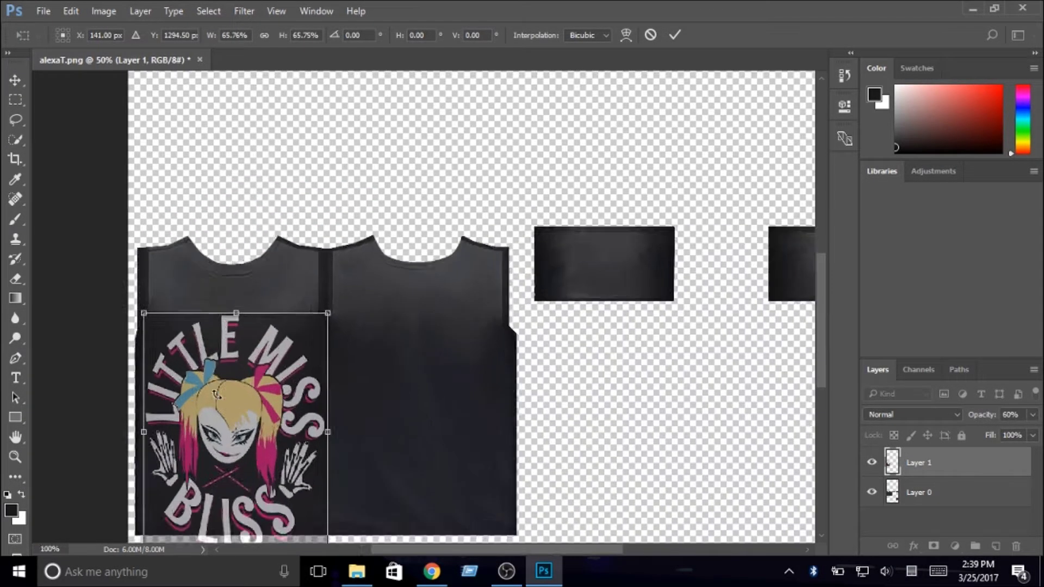
scroll(328, 388, down, 4)
scroll(327, 388, down, 1)
scroll(328, 388, left, 5)
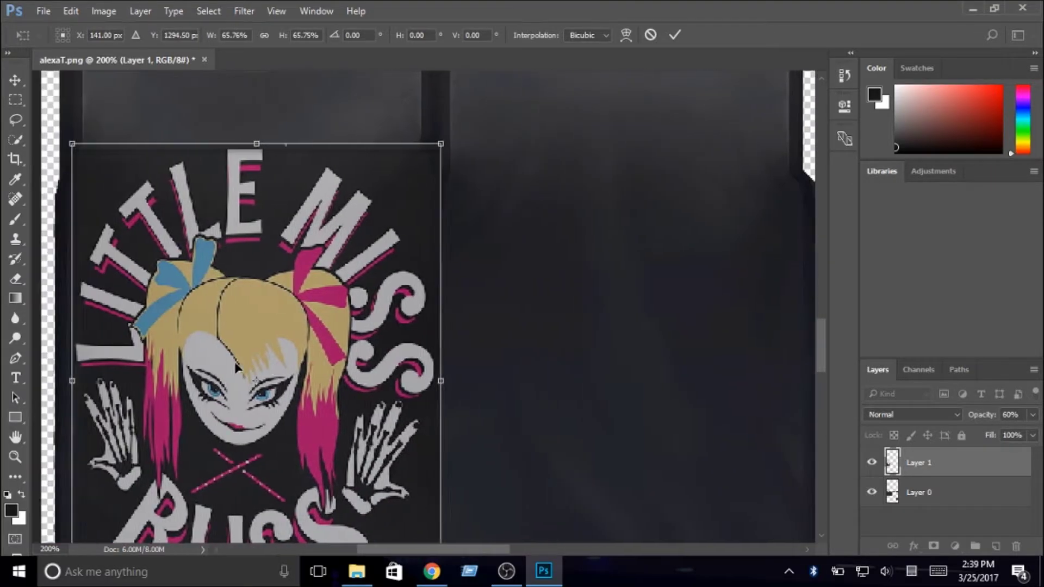
drag(329, 274, 326, 211)
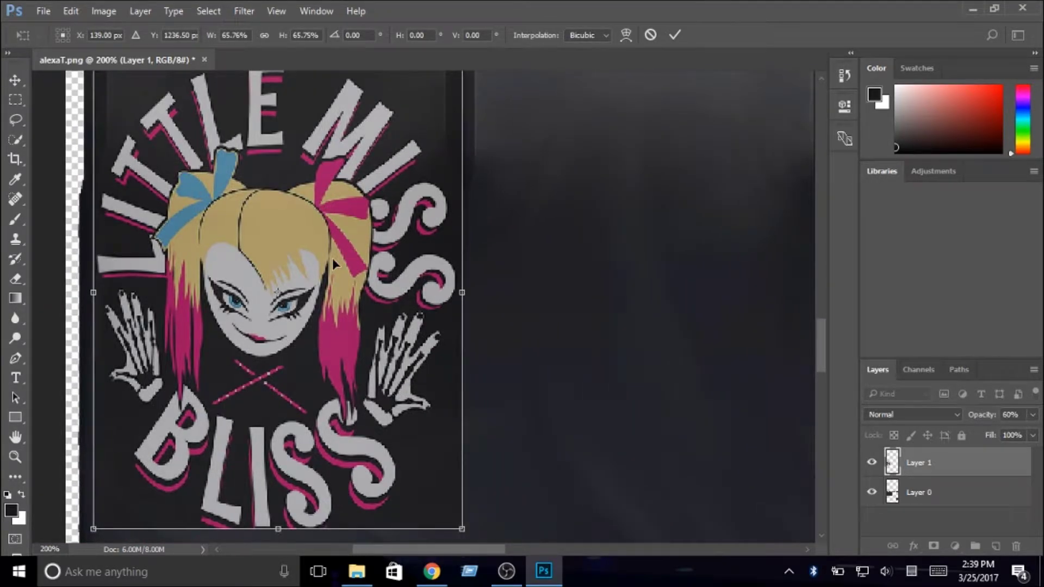
key(ctrl+minus)
mouse_move(317, 320)
mouse_down()
mouse_move(309, 336)
mouse_move(310, 323)
mouse_up()
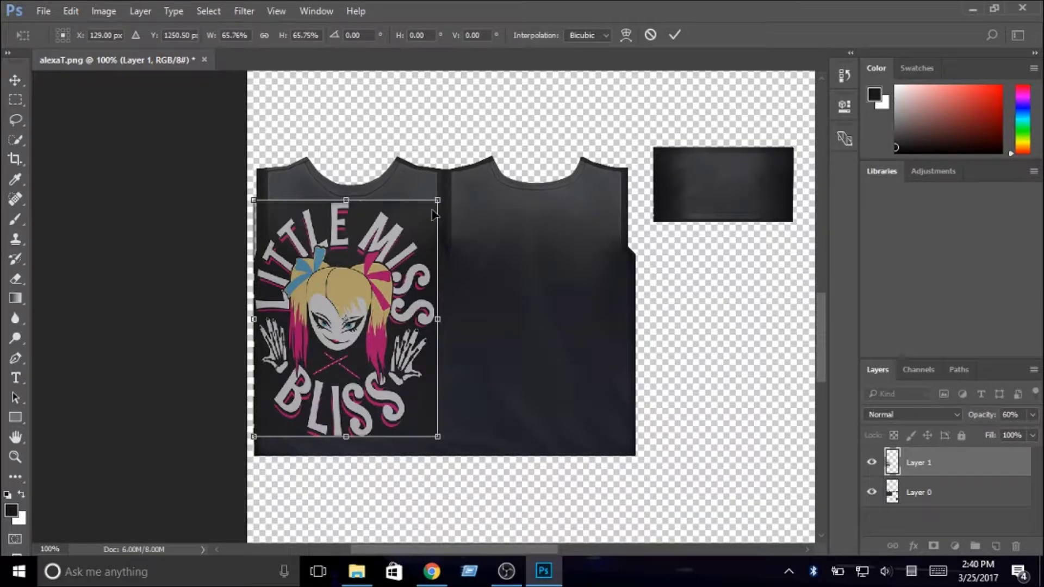
- Shrink the logo to about 55.5%, center it on the shirt front, and apply the transform
drag(442, 201, 408, 238)
drag(346, 304, 366, 283)
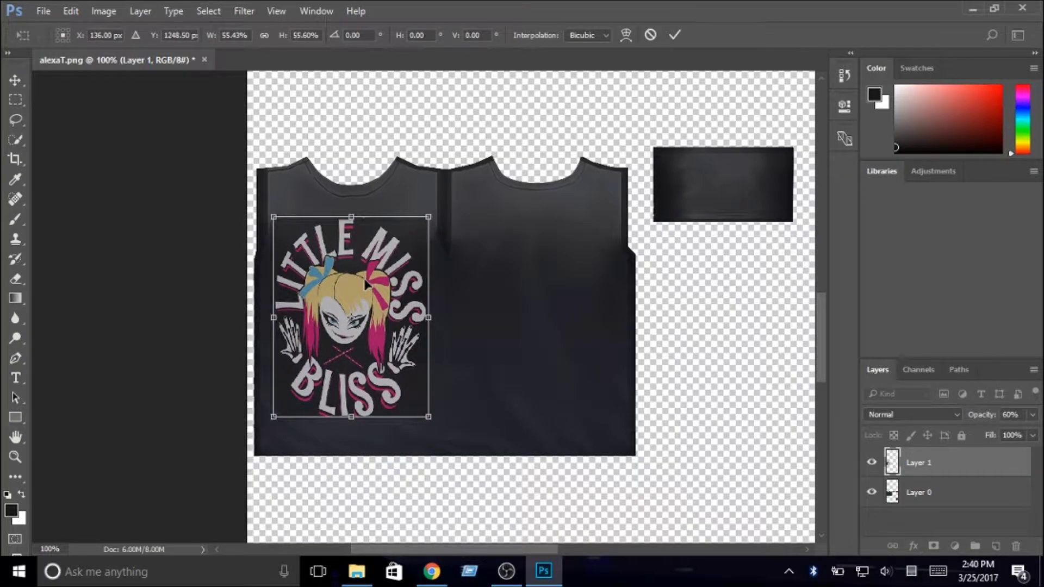
key(Return)
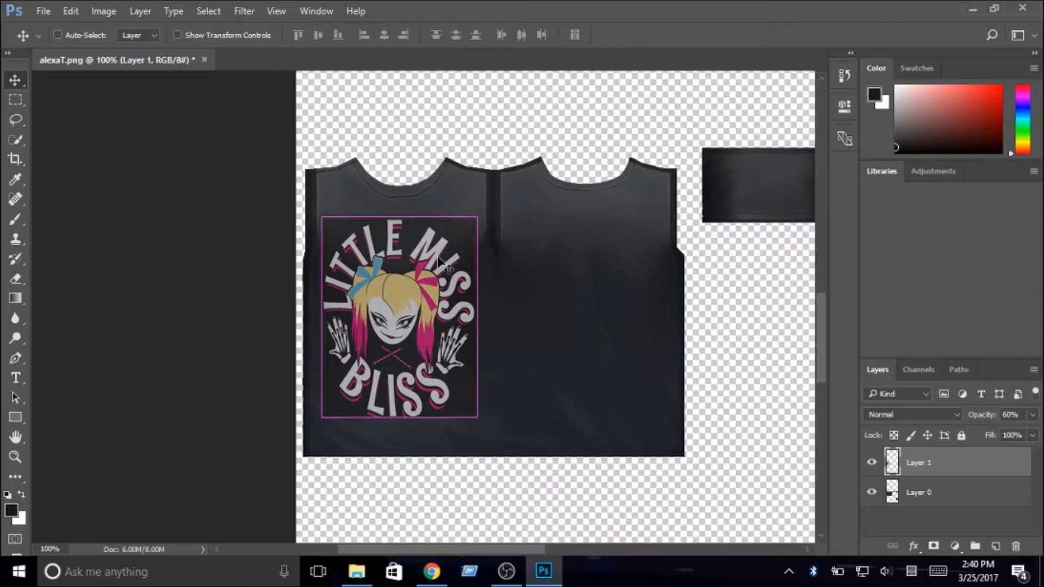
- Hide Layer 0 temporarily, sample the logo's dark background as the foreground color, and show Layer 0 again
scroll(438, 260, up, 1)
click(885, 571)
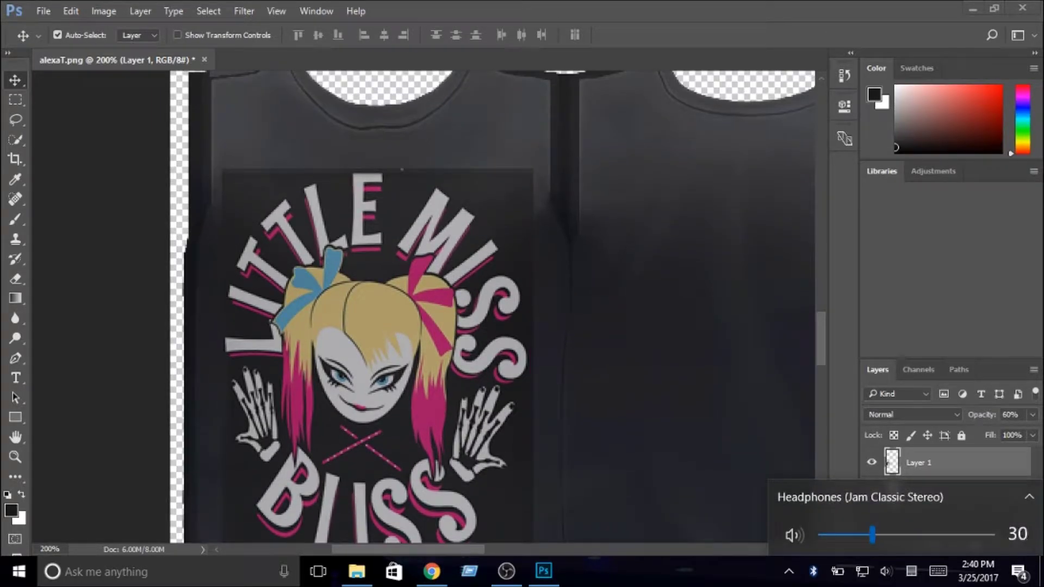
click(524, 274)
scroll(298, 240, up, 1)
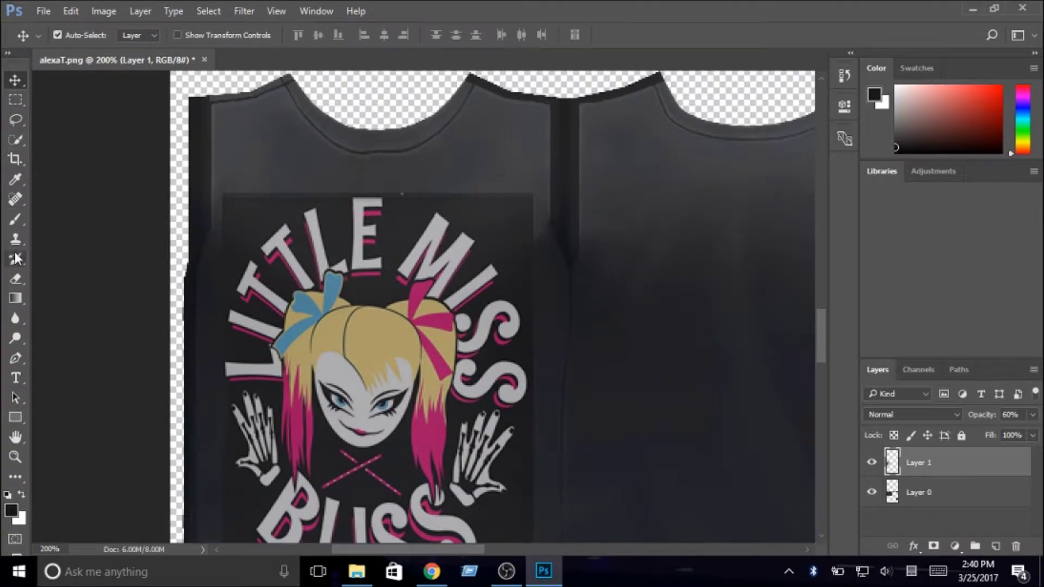
click(15, 179)
click(488, 204)
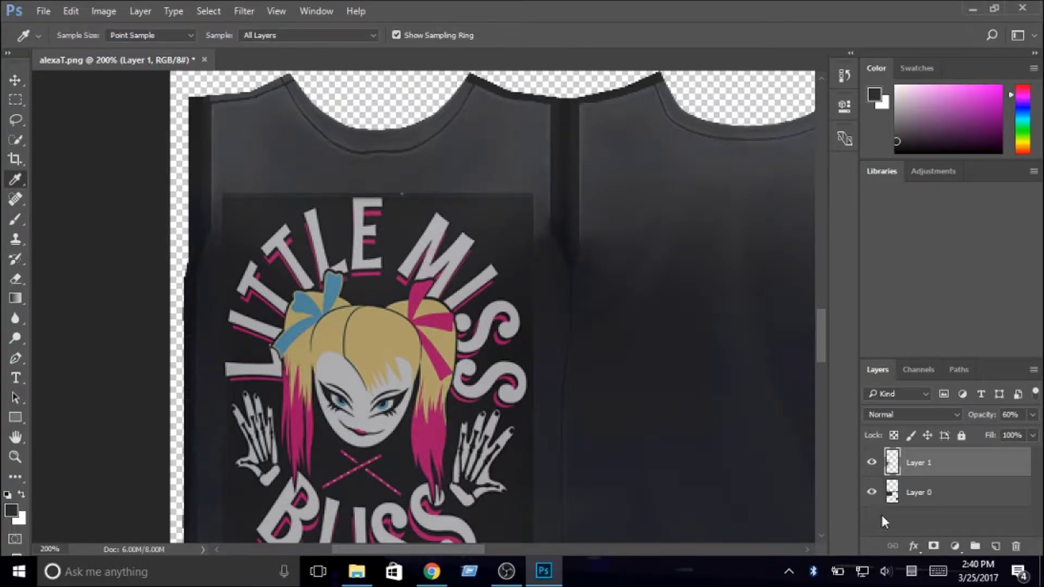
click(872, 493)
click(496, 220)
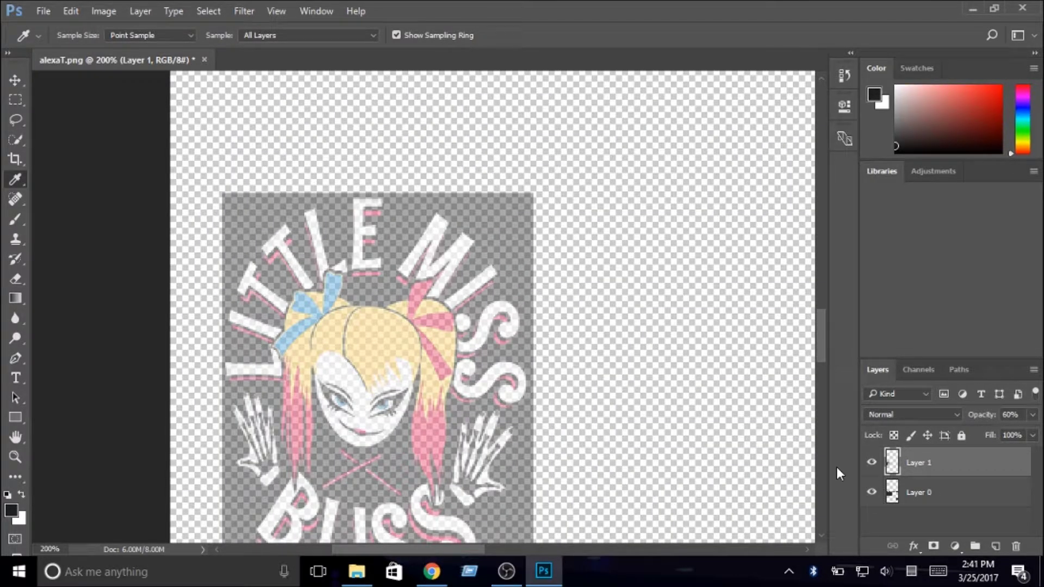
click(872, 492)
- Paint over the top edge of the logo's background block on Layer 1 with an 18 px brush in the sampled color
click(15, 218)
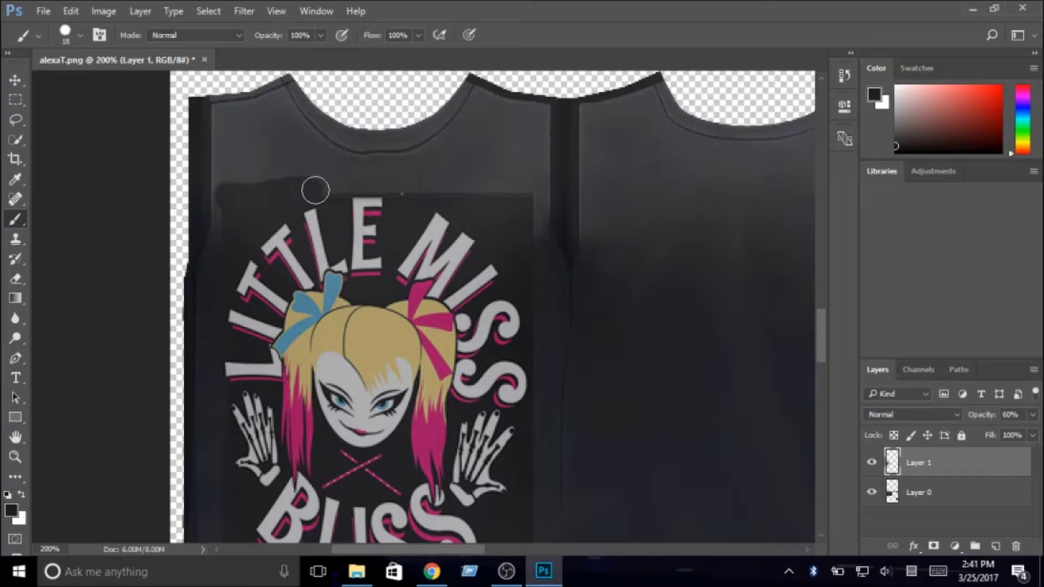
click(66, 14)
click(126, 22)
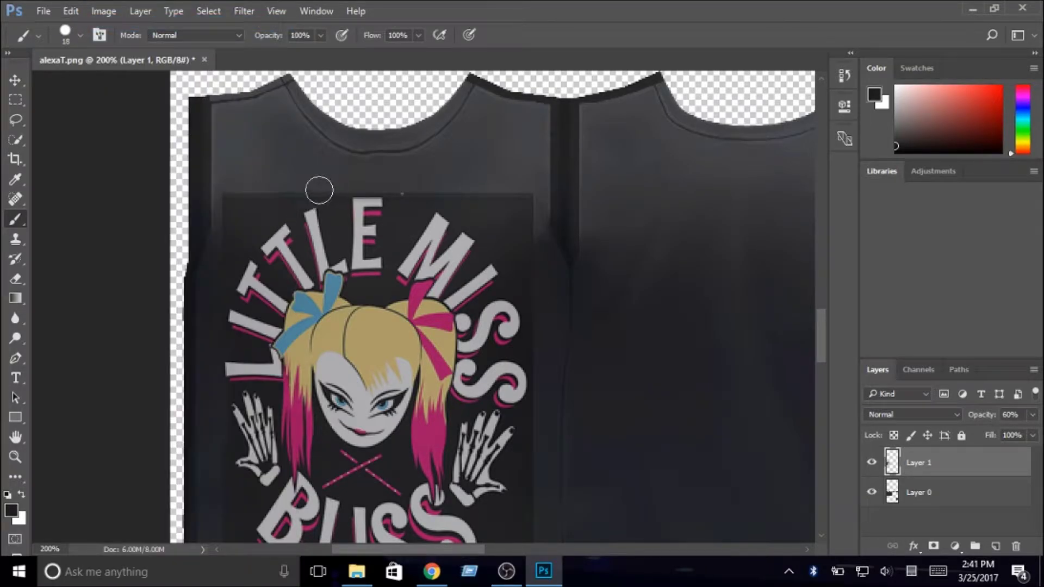
key(ctrl+plus)
key(ctrl+plus)
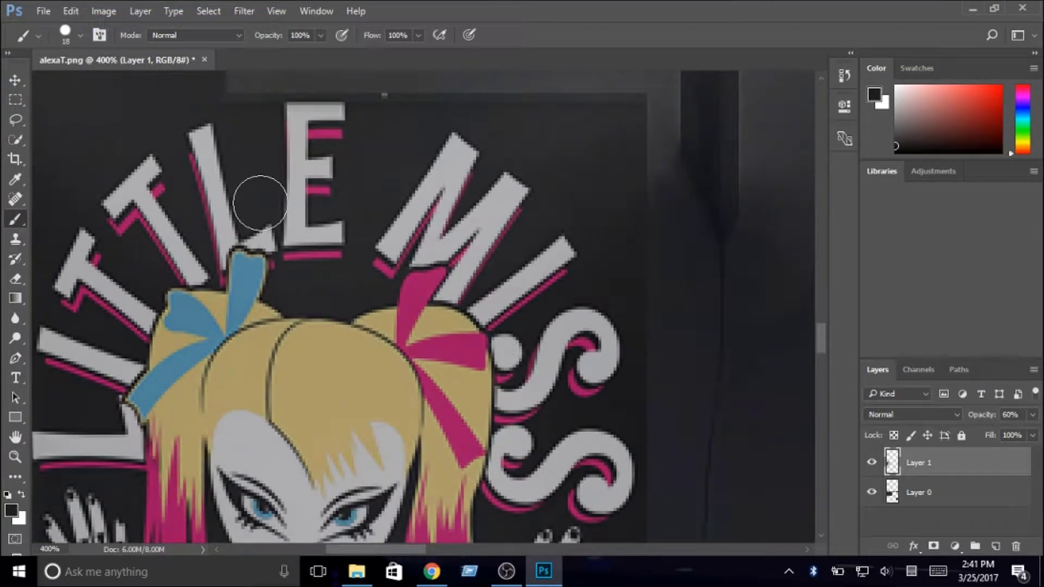
mouse_move(298, 145)
mouse_down()
mouse_move(244, 145)
mouse_move(457, 144)
mouse_move(406, 159)
mouse_up()
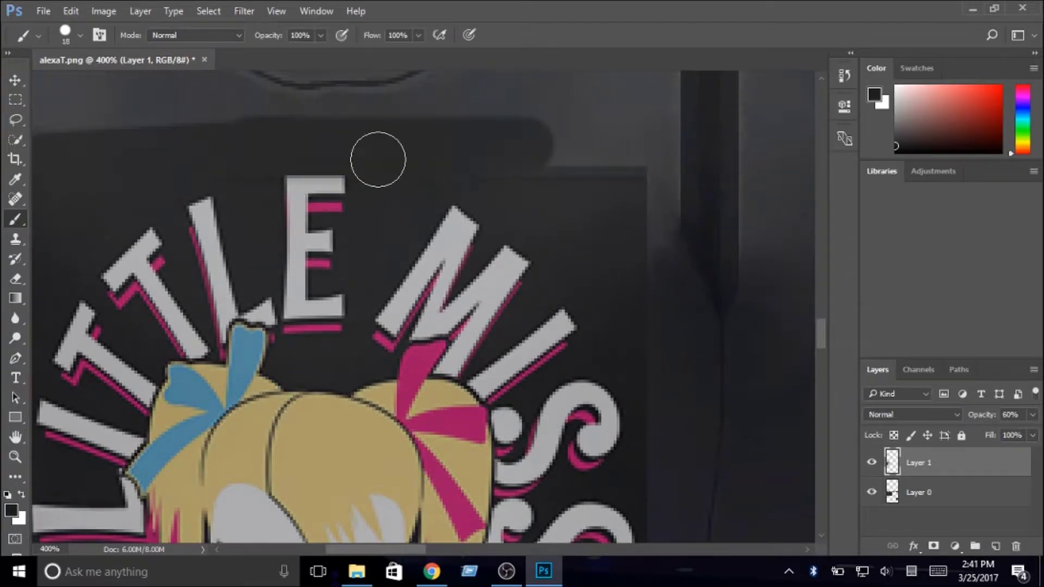
drag(467, 143, 646, 175)
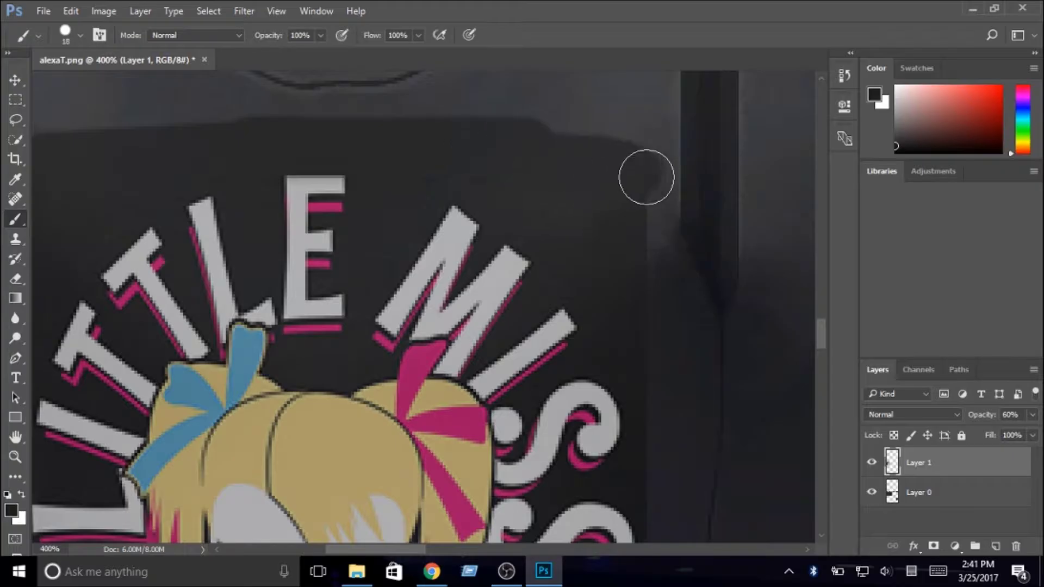
- Paint the sampled dark color around the front piece's neckline, collar and shoulders with the 18 px brush
scroll(546, 198, up, 4)
mouse_move(517, 182)
mouse_down()
mouse_move(441, 243)
mouse_move(323, 275)
mouse_up()
mouse_move(145, 158)
mouse_down()
mouse_move(171, 199)
mouse_move(327, 280)
mouse_up()
mouse_move(155, 177)
mouse_down()
mouse_move(368, 298)
mouse_move(583, 240)
mouse_move(620, 200)
mouse_move(690, 190)
mouse_up()
scroll(144, 303, up, 1)
scroll(143, 303, up, 1)
scroll(144, 302, left, 5)
mouse_move(174, 221)
mouse_down()
mouse_move(313, 199)
mouse_move(300, 260)
mouse_move(208, 268)
mouse_move(457, 314)
mouse_move(680, 252)
mouse_up()
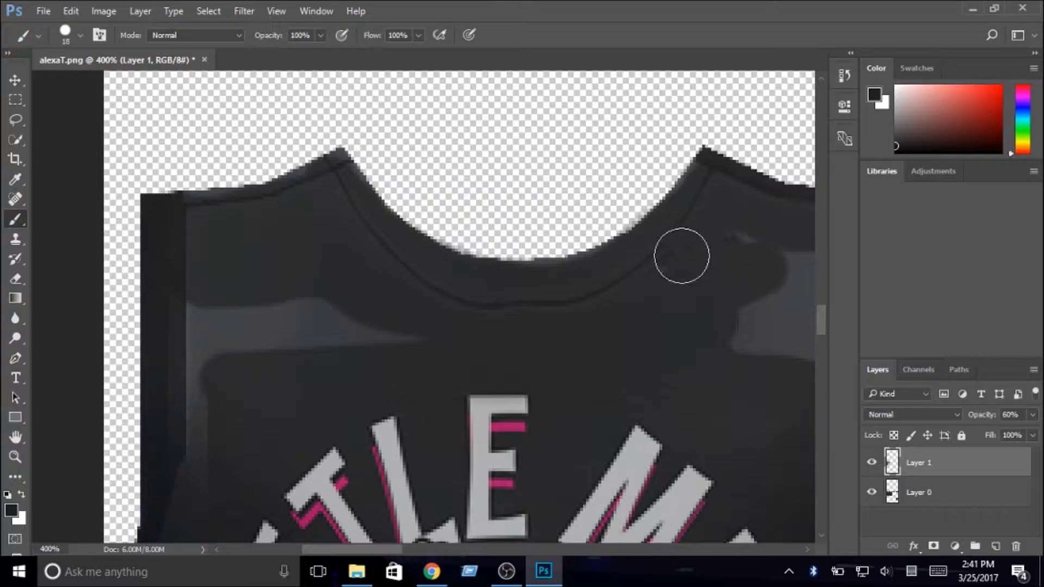
- Paint the back piece's shoulders, neckline and outer side edge with the same 18 px brush
scroll(272, 305, right, 5)
scroll(450, 238, down, 3)
scroll(449, 237, right, 5)
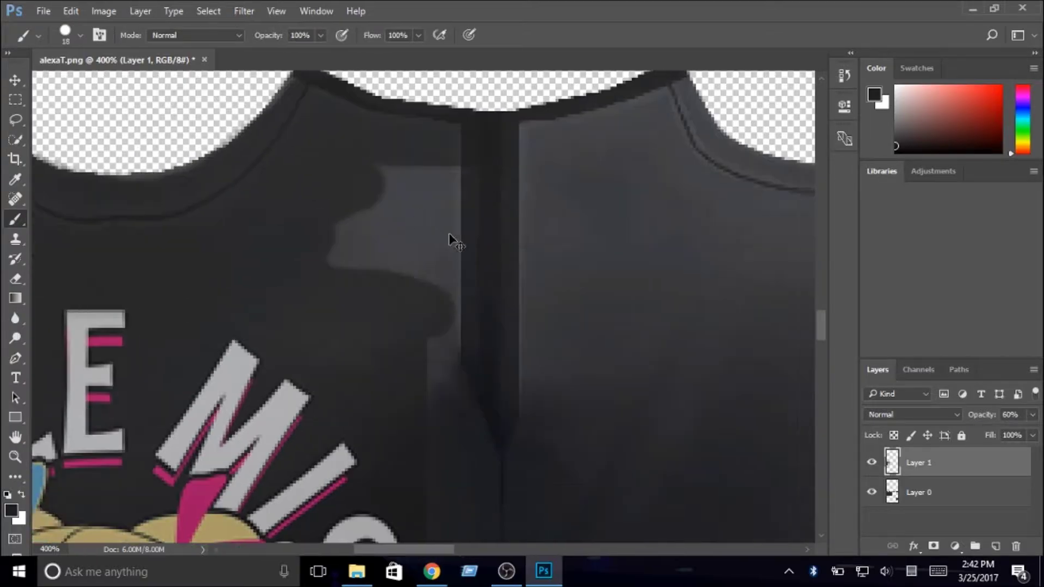
scroll(454, 237, up, 2)
mouse_move(495, 145)
mouse_down()
mouse_move(458, 180)
mouse_move(506, 154)
mouse_move(611, 219)
mouse_move(734, 231)
mouse_up()
scroll(373, 256, right, 1)
scroll(373, 255, right, 4)
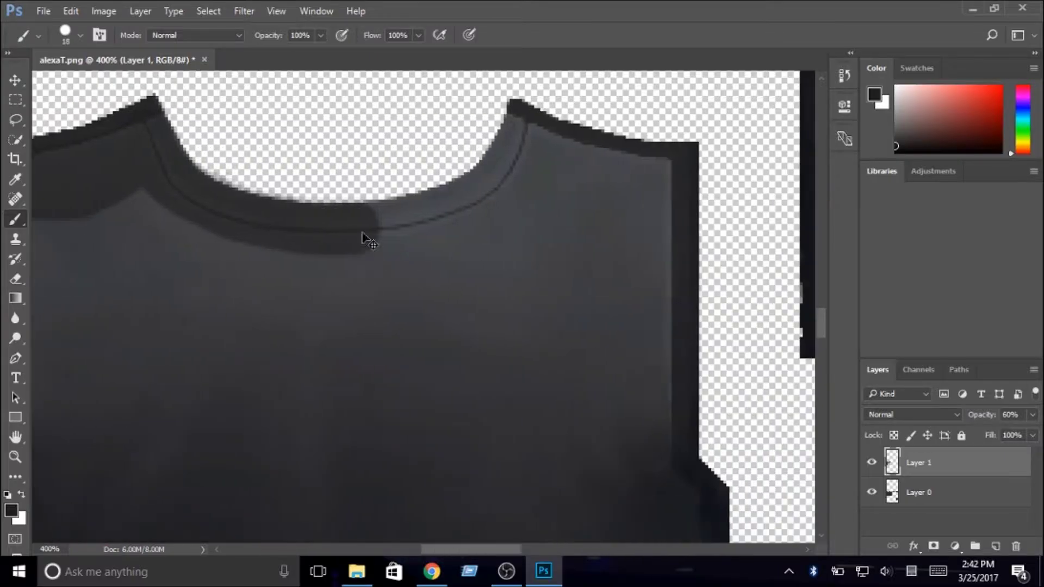
mouse_move(507, 128)
mouse_down()
mouse_move(431, 210)
mouse_move(341, 234)
mouse_up()
mouse_move(546, 166)
mouse_down()
mouse_move(631, 170)
mouse_move(629, 411)
mouse_move(645, 486)
mouse_move(655, 512)
mouse_up()
scroll(592, 343, down, 1)
scroll(592, 342, down, 3)
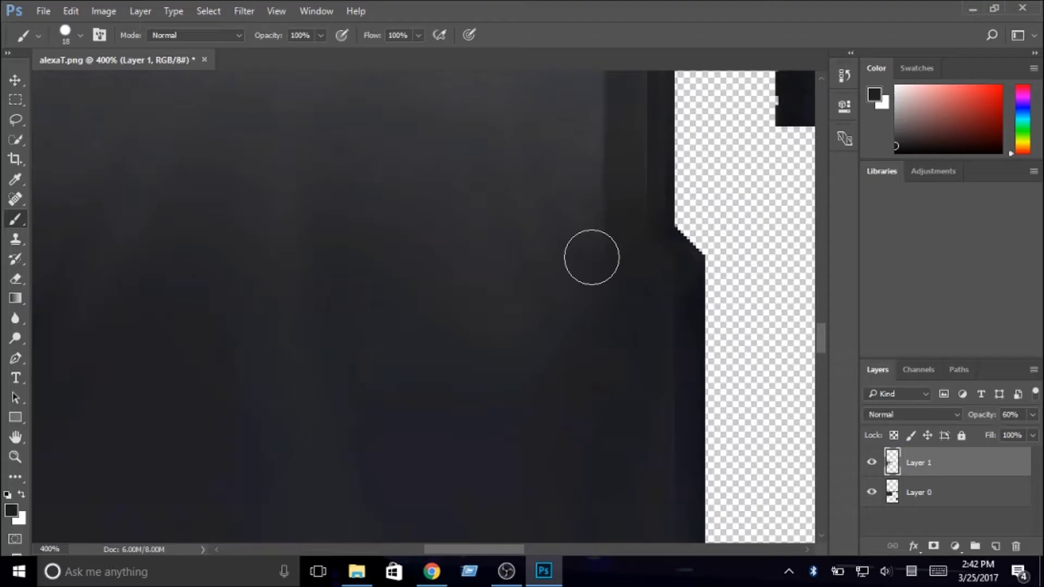
scroll(597, 177, up, 3)
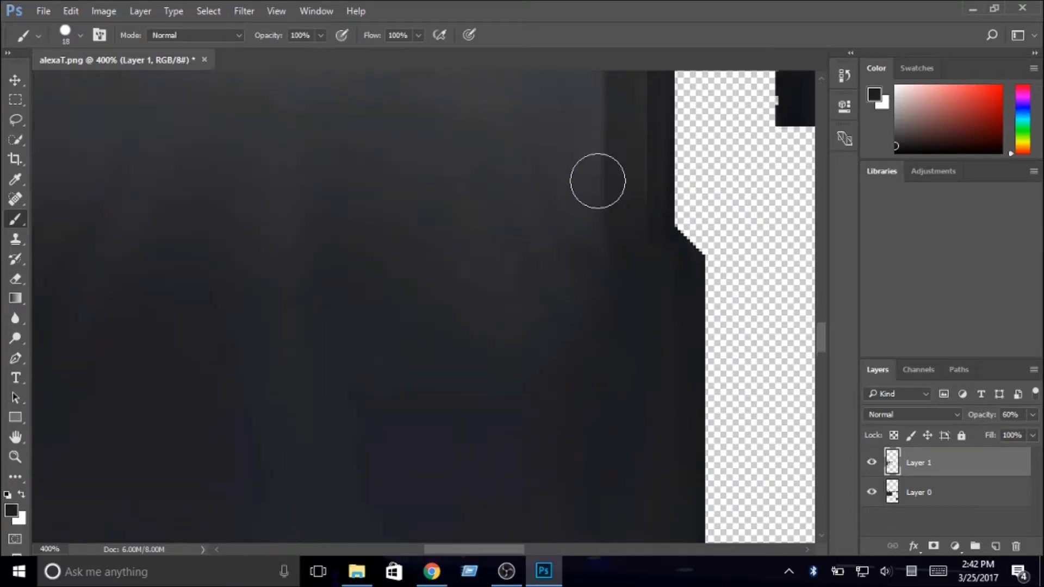
- Brush dark color over the area just below the back piece's neckline
scroll(553, 214, left, 1)
drag(627, 149, 380, 226)
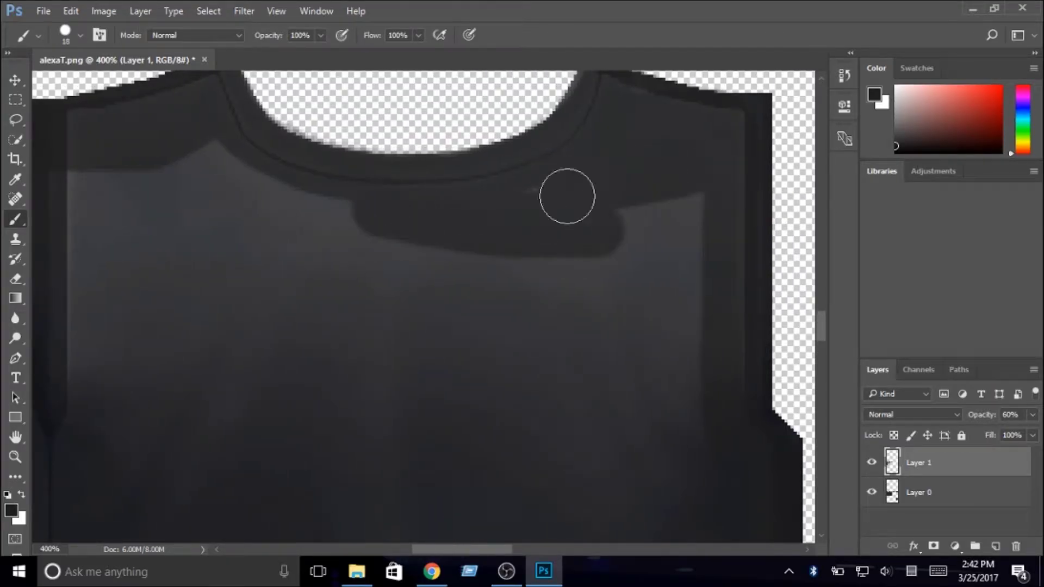
drag(248, 185, 217, 168)
- Set the brush size to 66 px and paint over the upper back piece and the remaining lighter areas above the logo
click(79, 34)
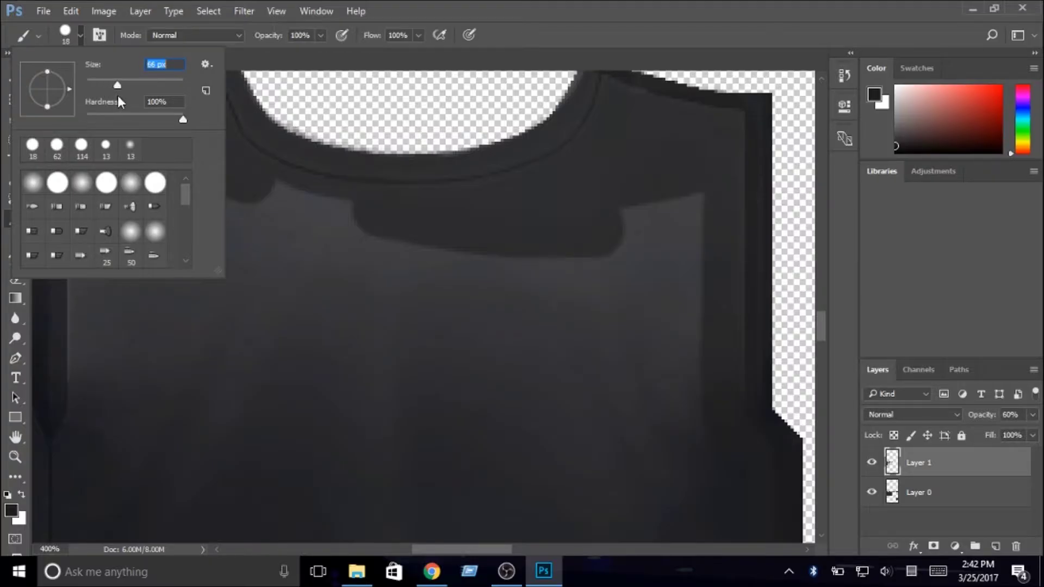
click(383, 273)
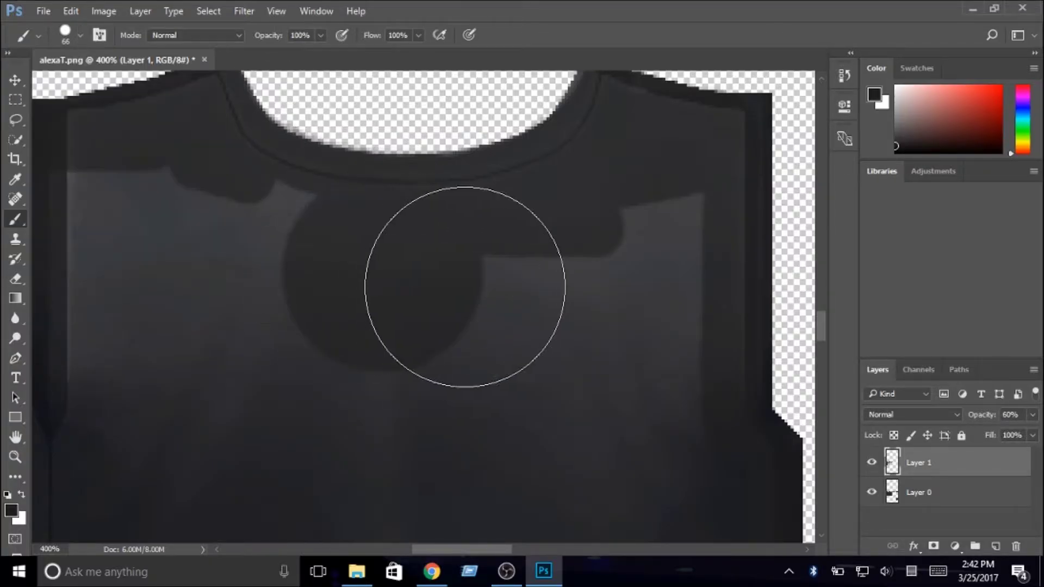
key(ctrl+minus)
key(ctrl+minus)
key(ctrl+minus)
mouse_move(291, 319)
mouse_down()
mouse_move(303, 299)
mouse_move(478, 312)
mouse_up()
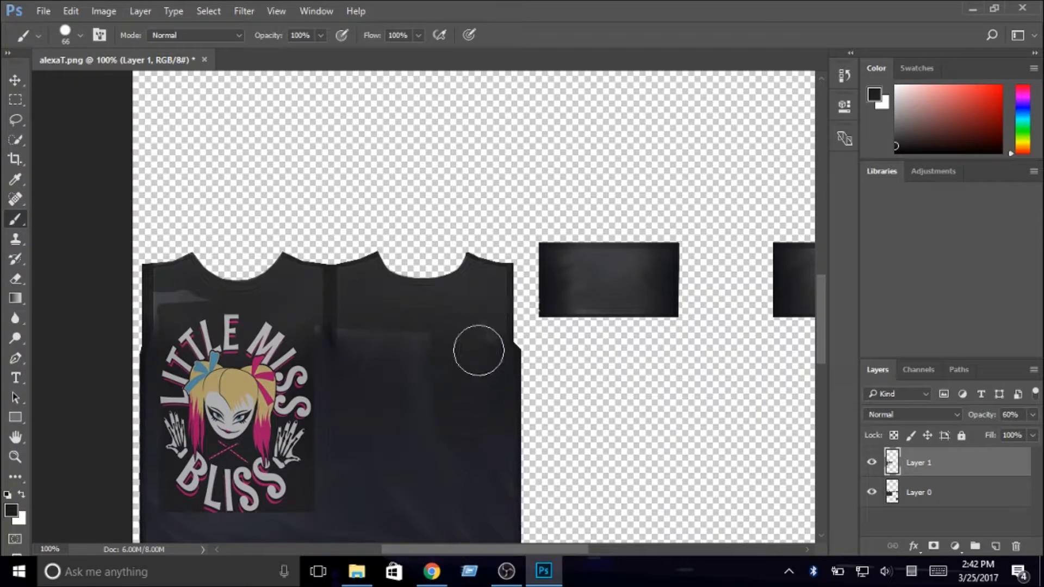
scroll(479, 351, down, 3)
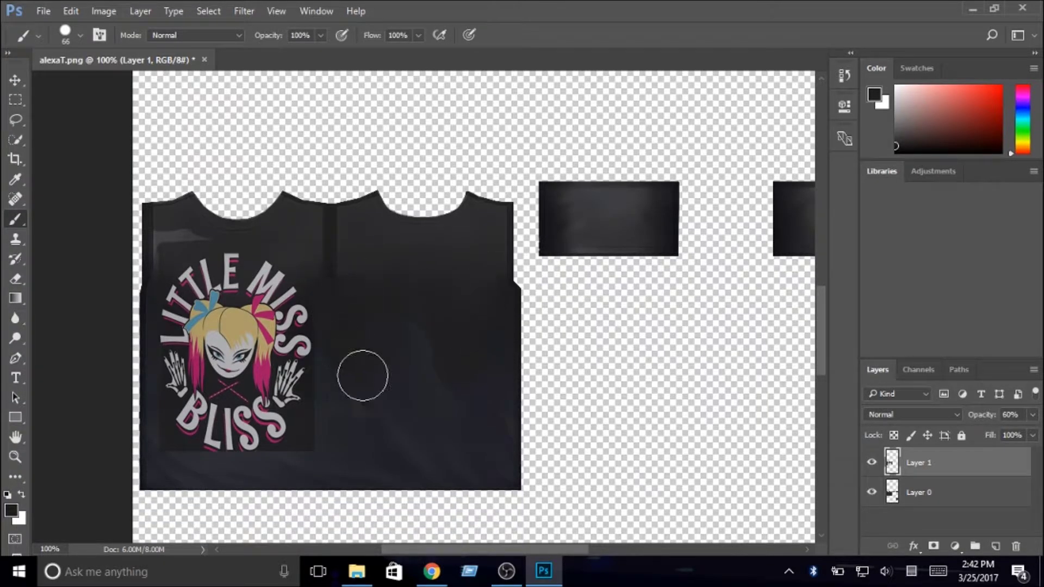
scroll(256, 294, up, 1)
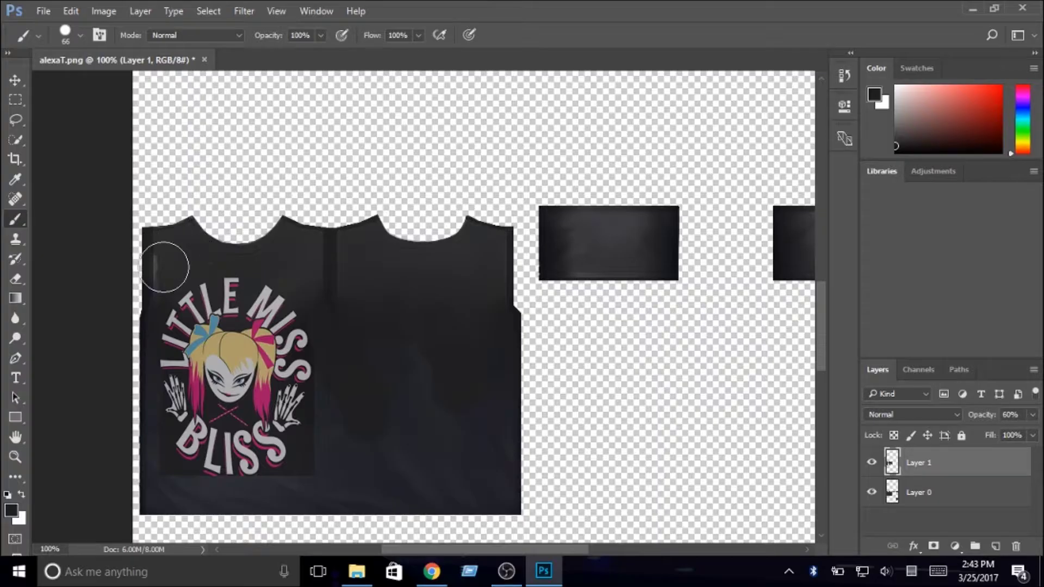
- Reduce the brush to 55 px, then 37 px, and cover the light patch beside the front piece's left armhole
scroll(173, 275, up, 3)
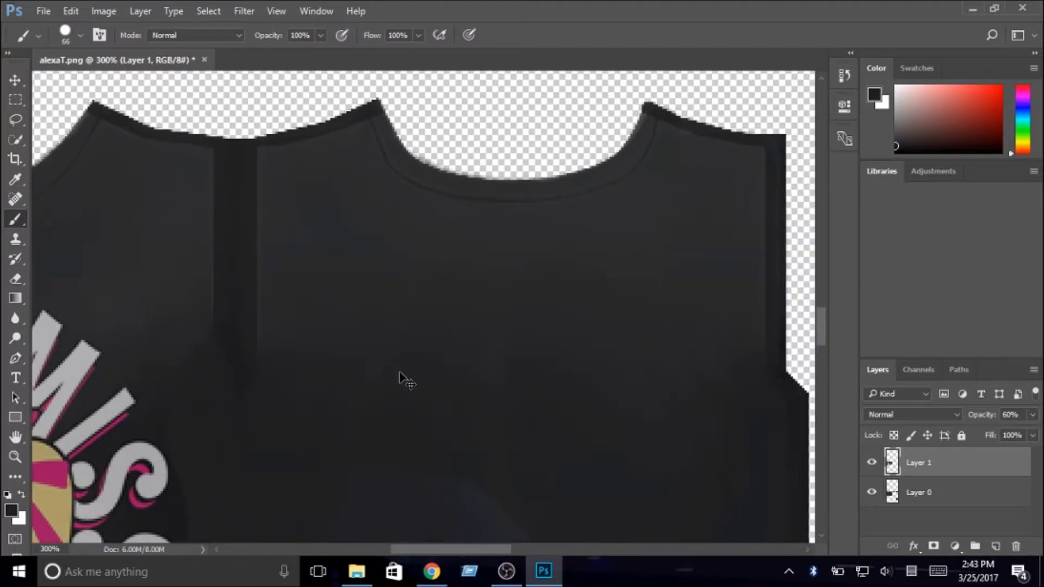
scroll(400, 379, left, 5)
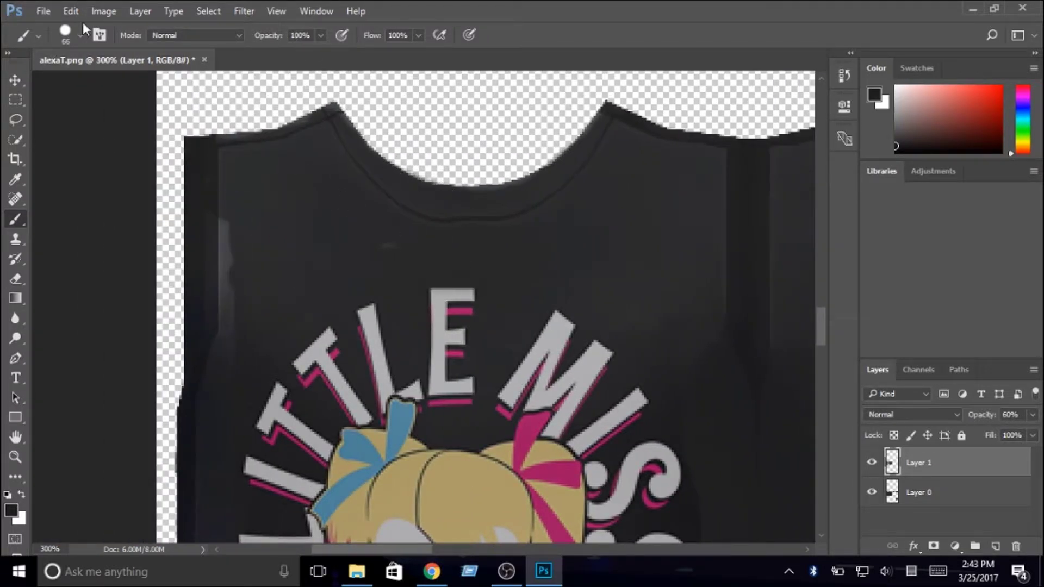
click(80, 35)
drag(111, 84, 108, 83)
key(Return)
scroll(245, 261, down, 4)
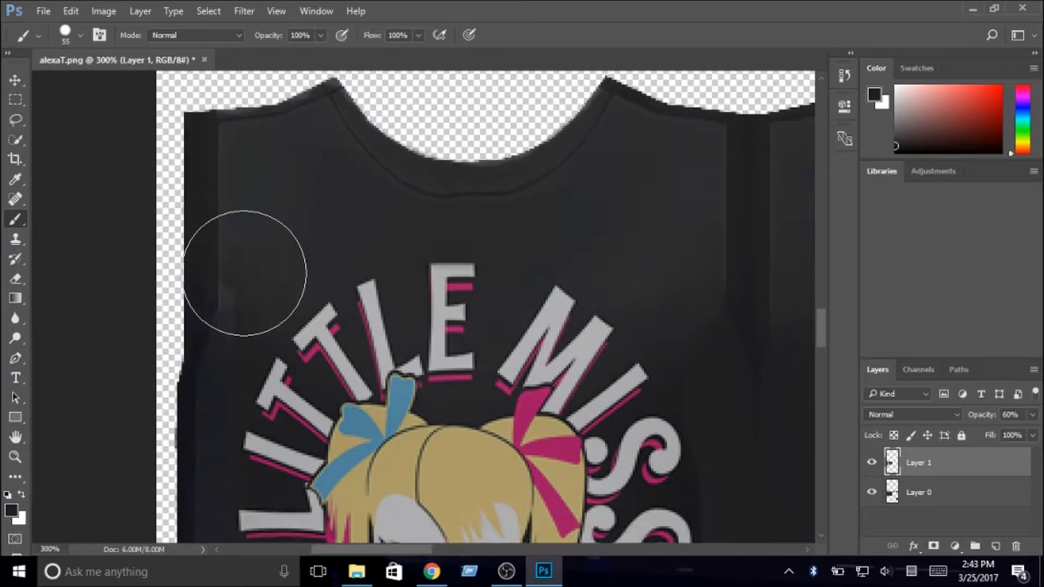
click(80, 35)
key(Return)
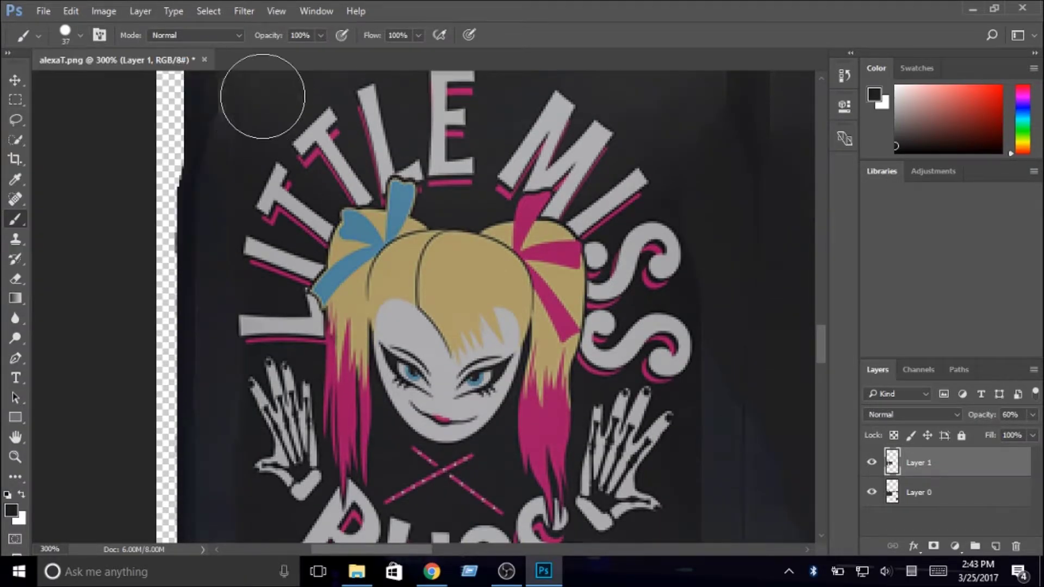
scroll(233, 121, up, 3)
- Set the brush size to 23 px and paint the strip between the logo's left side and the shirt's edge
click(80, 35)
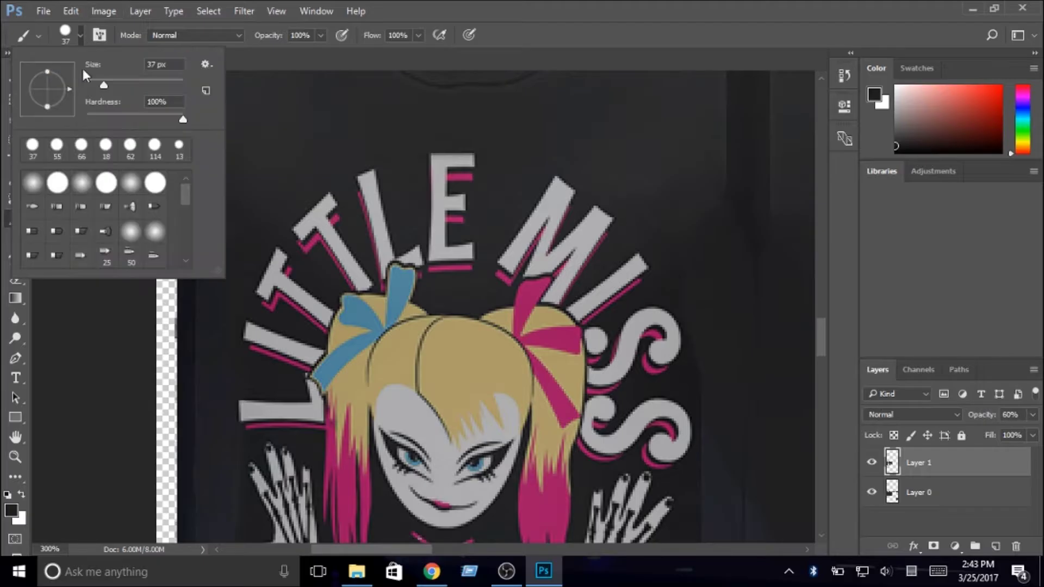
drag(97, 79, 95, 79)
key(Return)
scroll(198, 312, down, 5)
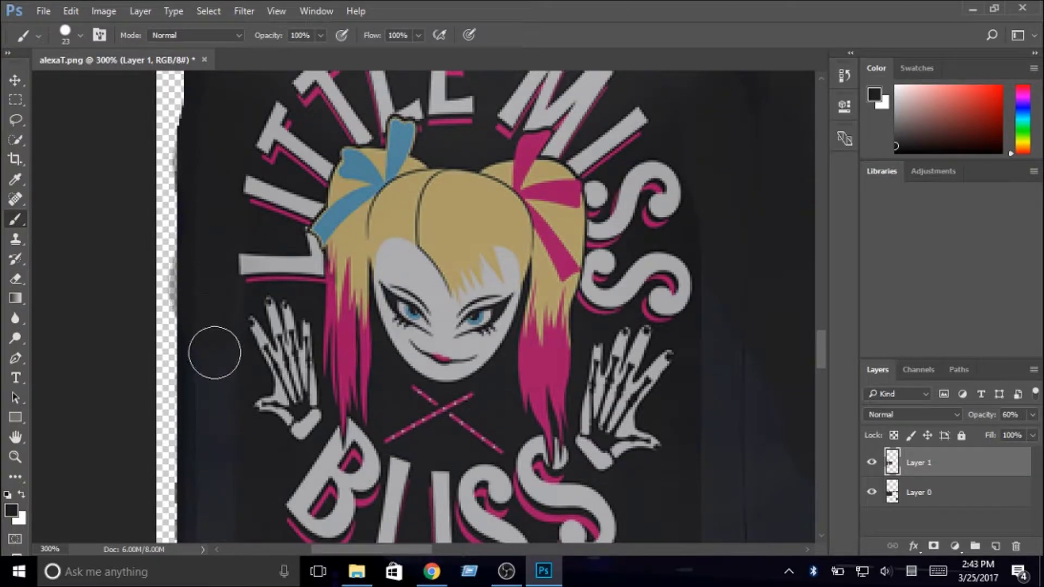
scroll(214, 305, down, 6)
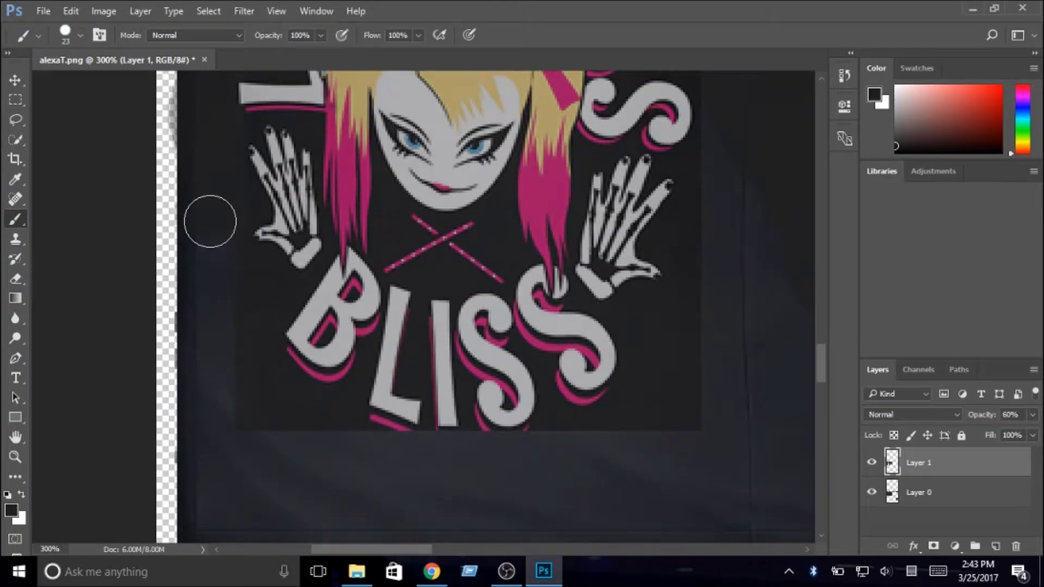
scroll(261, 367, down, 2)
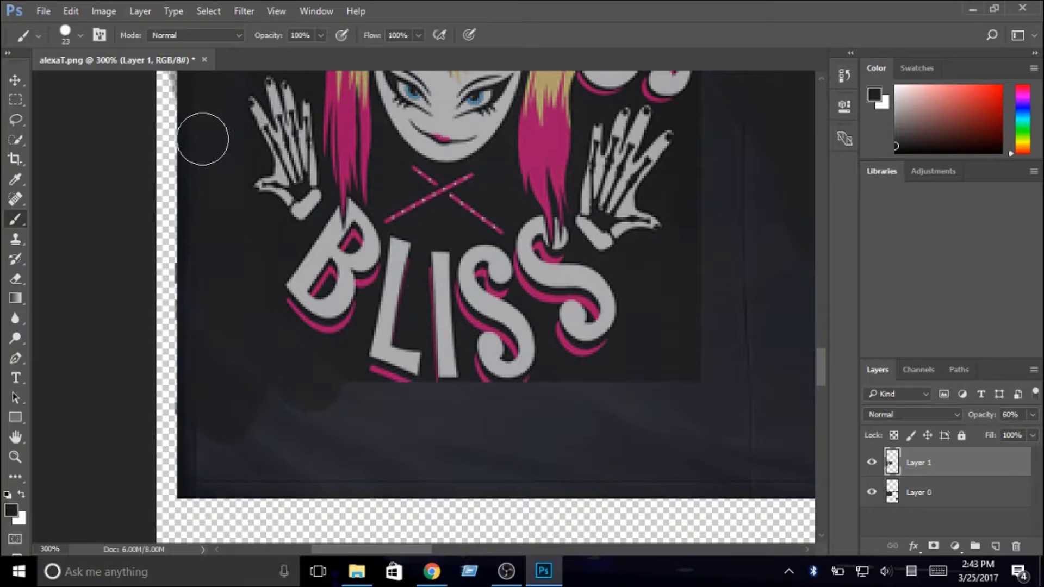
- Paint along the front hem and the area beneath the BLISS lettering with the 23 px brush
drag(218, 470, 603, 472)
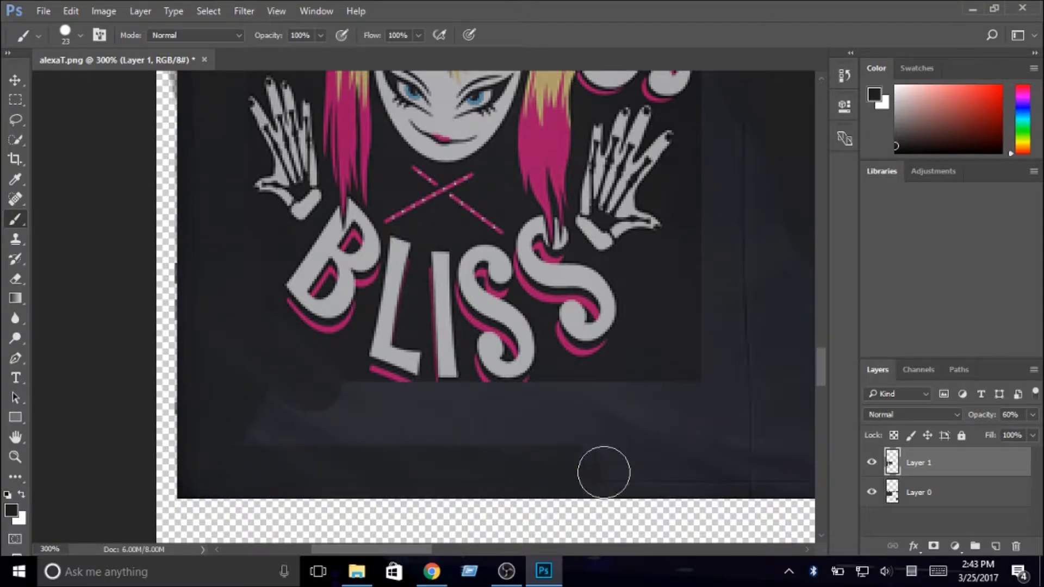
mouse_move(758, 473)
mouse_down()
mouse_move(730, 400)
mouse_move(672, 400)
mouse_move(692, 295)
mouse_move(620, 395)
mouse_move(664, 408)
mouse_move(372, 438)
mouse_move(259, 422)
mouse_up()
drag(348, 403, 436, 414)
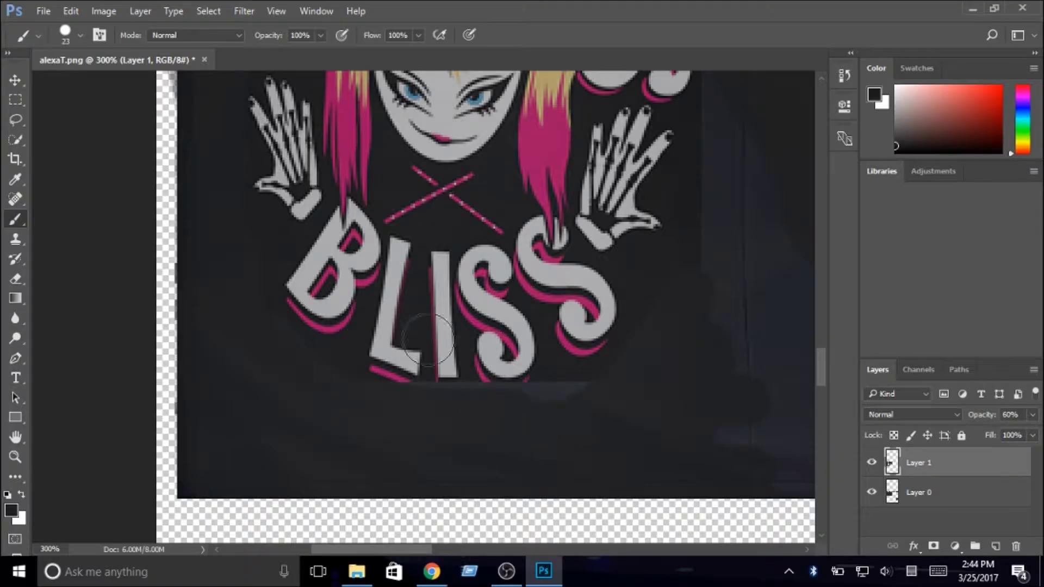
- Try to blend the shirt beside the BLISS lettering with the Healing Brush, and undo the stroke
click(15, 199)
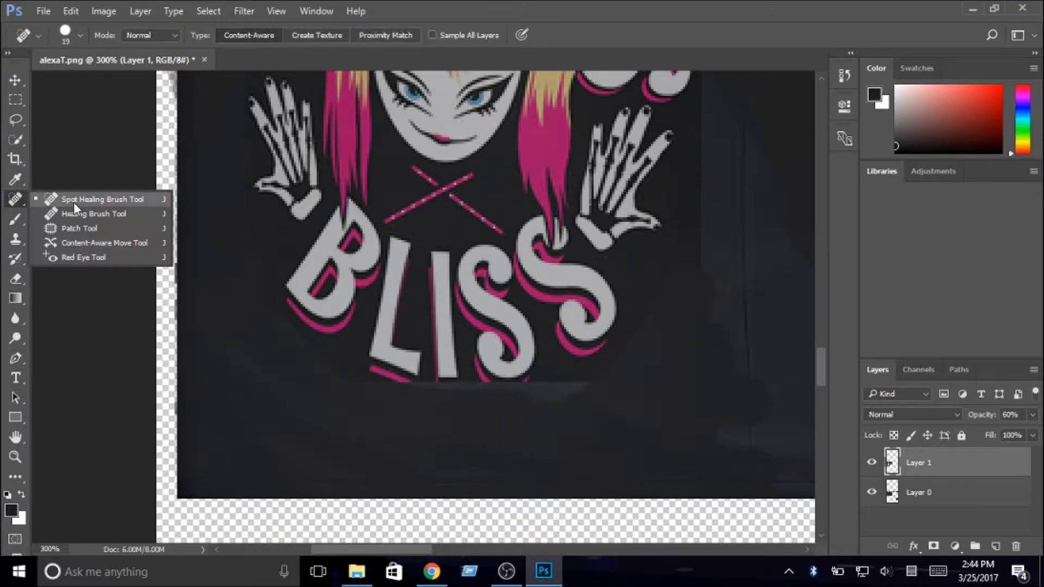
click(87, 214)
click(647, 272)
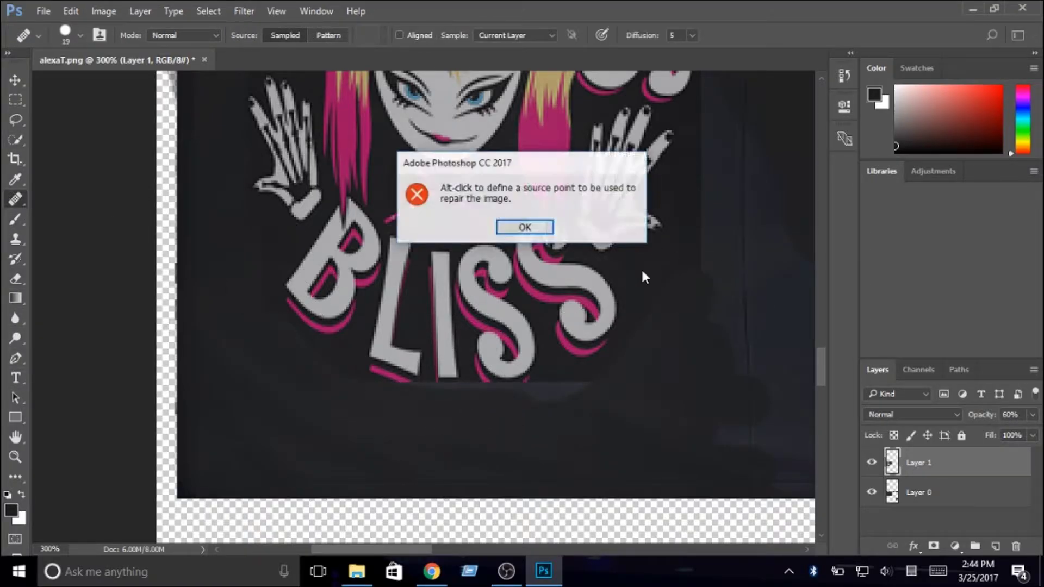
click(524, 227)
right_click(646, 268)
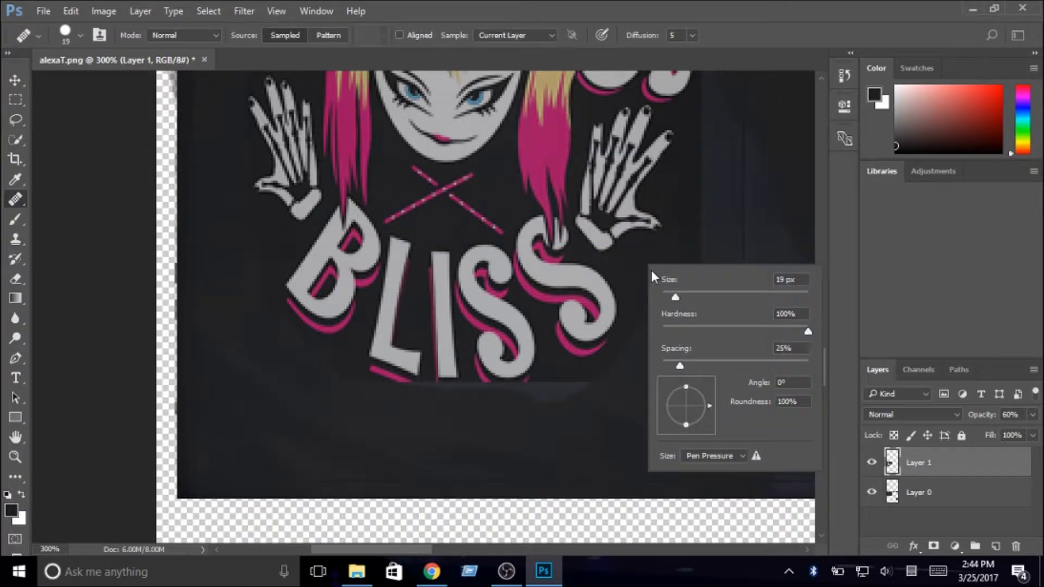
click(637, 272)
click(534, 227)
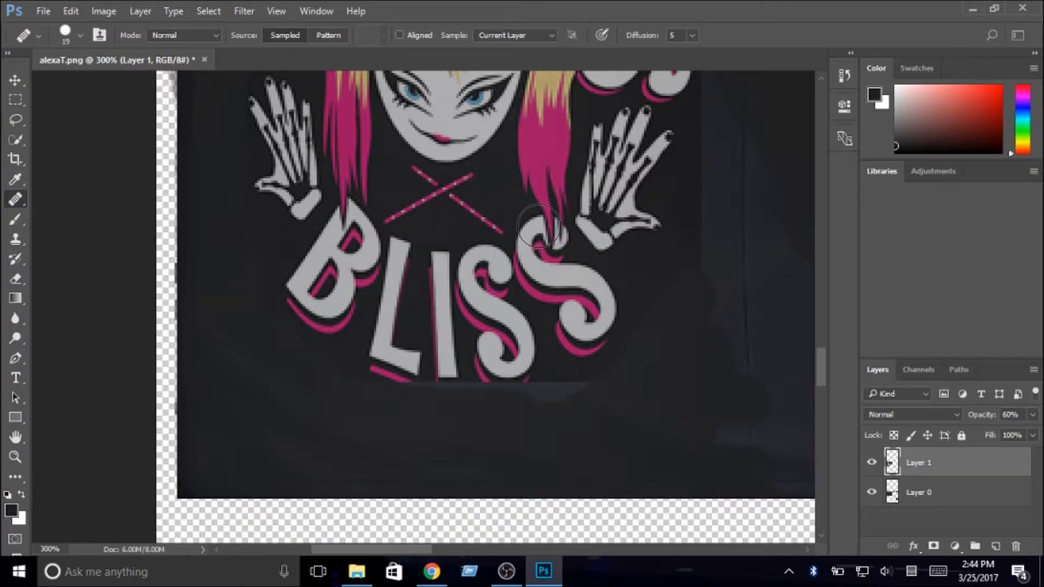
mouse_move(684, 312)
mouse_down()
mouse_move(663, 321)
mouse_move(654, 352)
mouse_up()
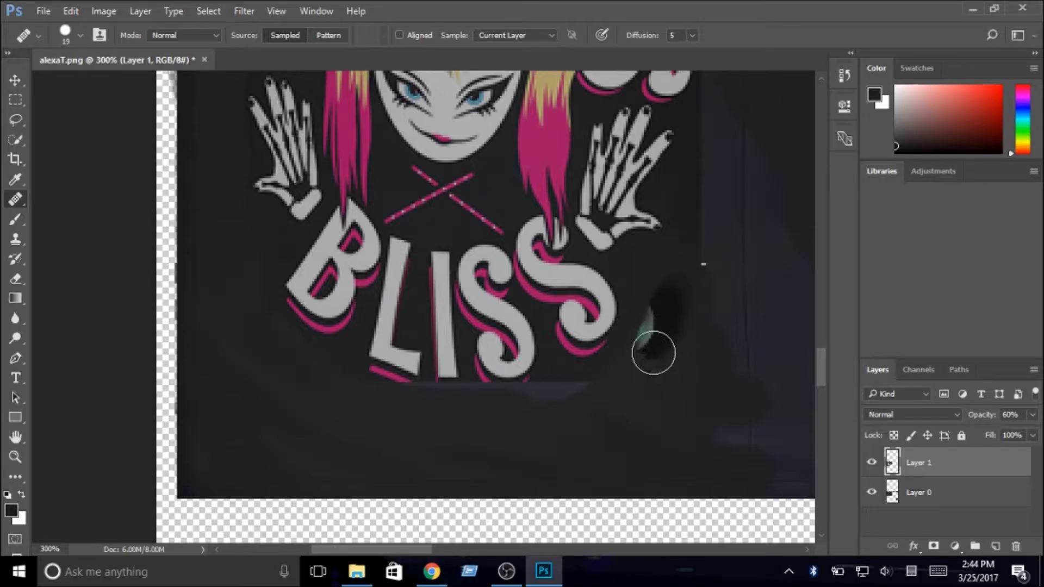
click(70, 11)
click(111, 23)
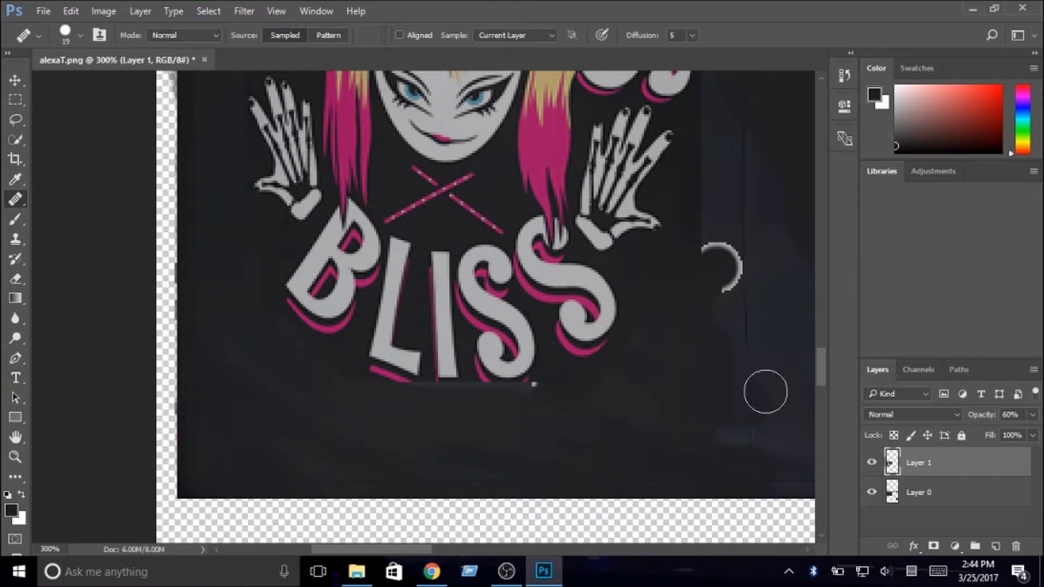
- Step back three times through the Healing Brush strokes made beside and beneath the logo
click(71, 11)
click(130, 52)
click(71, 11)
click(130, 52)
click(71, 10)
click(130, 53)
- Sample the logo's near-black background with Layer 0 hidden, show Layer 0 again, and brush over the lighter area right of the logo
key(b)
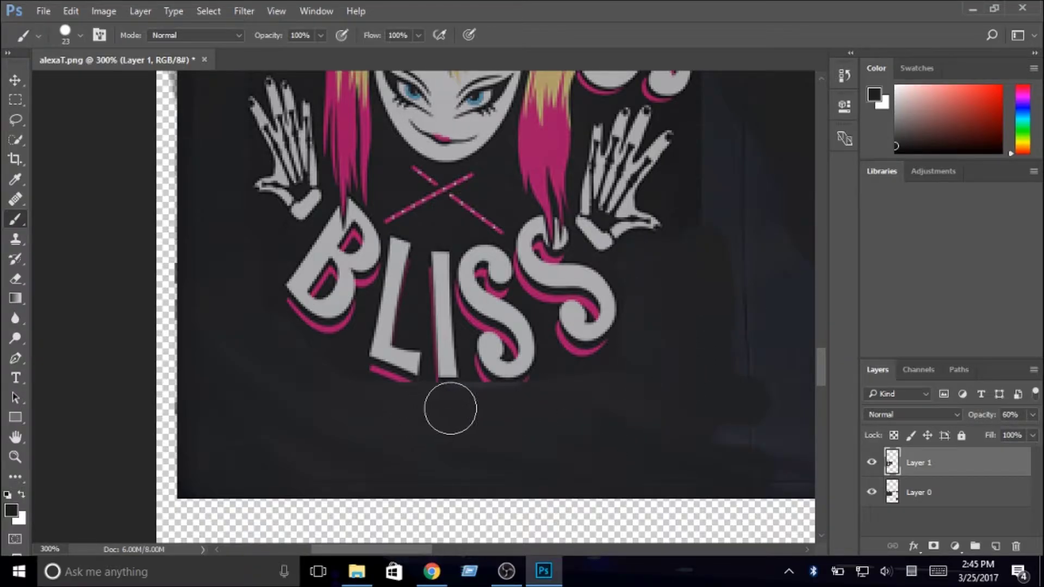
scroll(543, 414, up, 5)
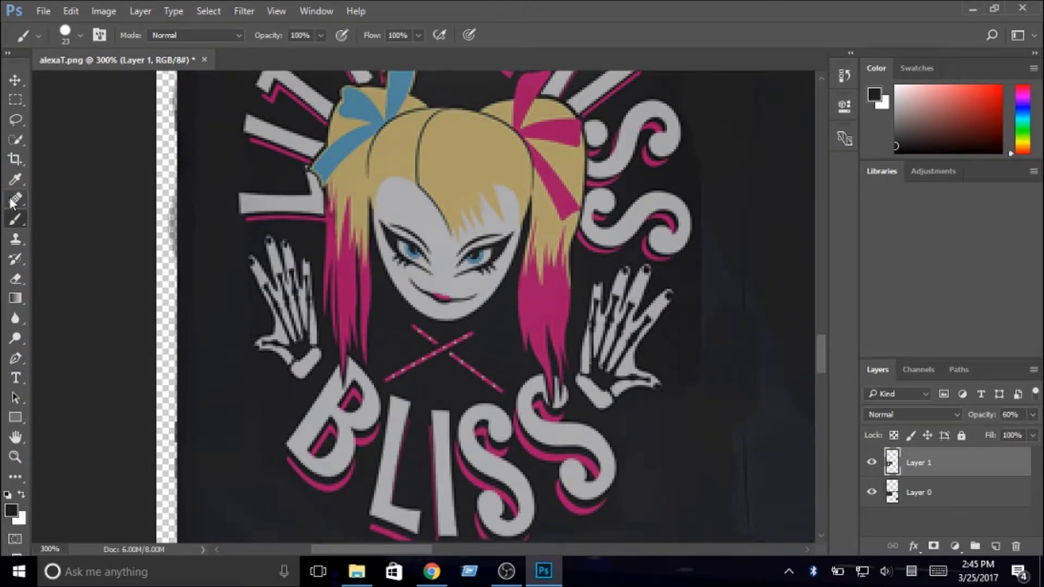
click(15, 179)
click(871, 492)
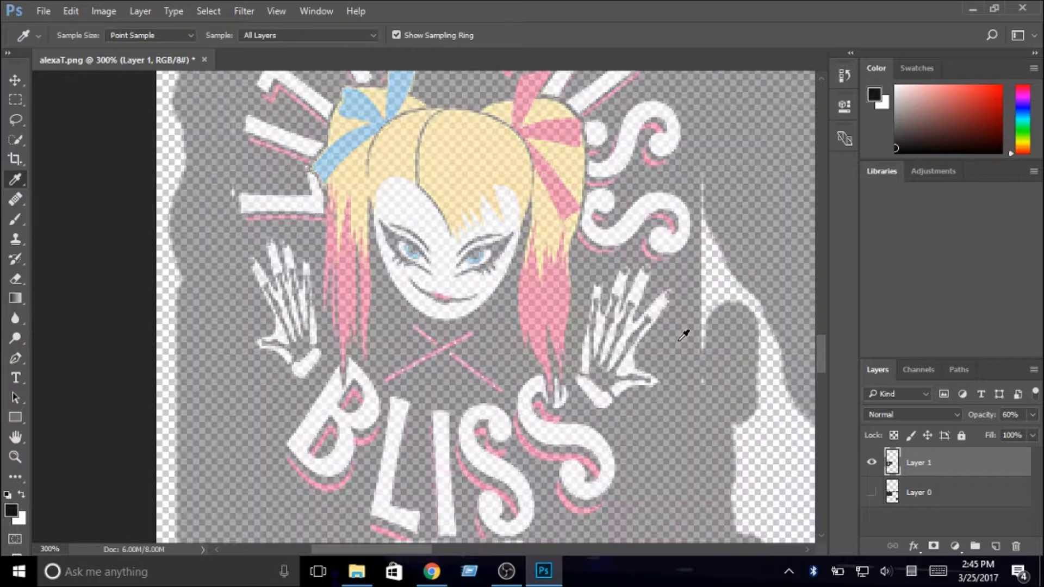
click(872, 492)
key(b)
mouse_move(726, 330)
mouse_down()
mouse_move(725, 237)
mouse_move(718, 422)
mouse_move(644, 429)
mouse_up()
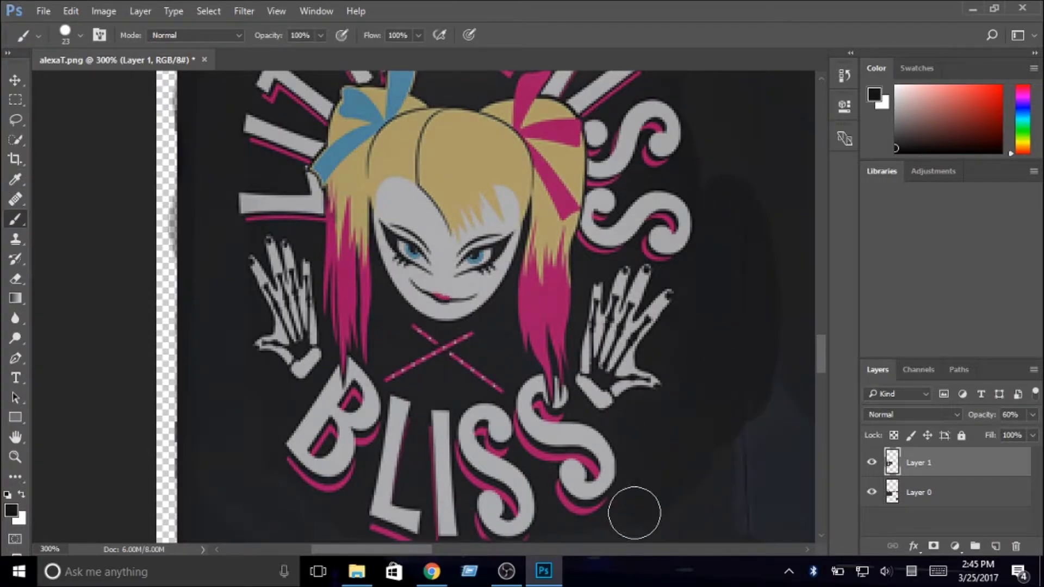
- Paint the sampled near-black across the lower front piece beneath the BLISS lettering with the 23 px brush
scroll(634, 510, down, 4)
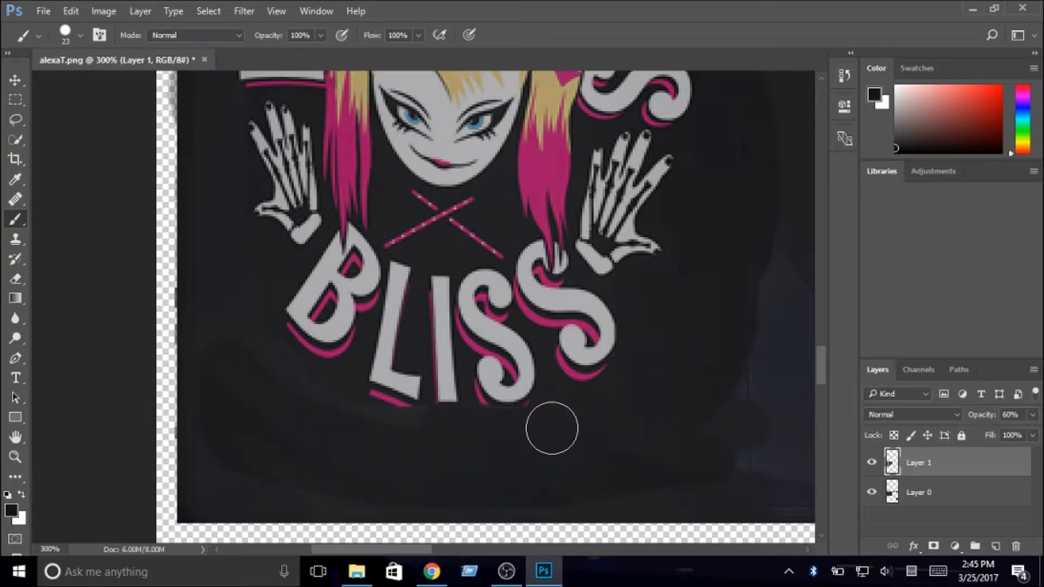
scroll(268, 426, up, 5)
scroll(276, 418, down, 3)
scroll(431, 408, down, 3)
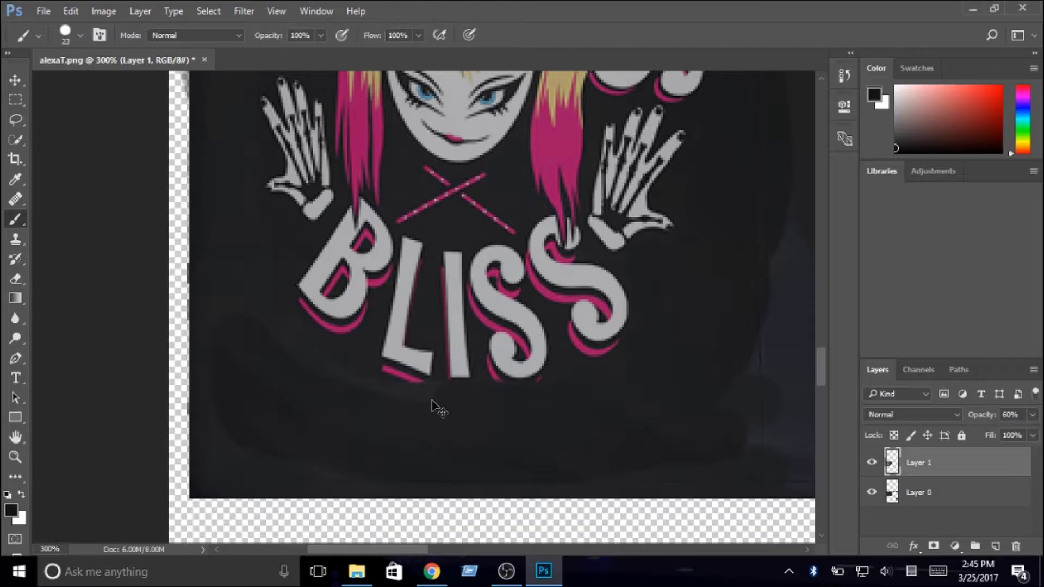
- Sample the lettering's pink, set the brush size to 1 px, and draw the missing shadow under the first S of BLISS
scroll(625, 415, up, 4)
scroll(614, 402, down, 3)
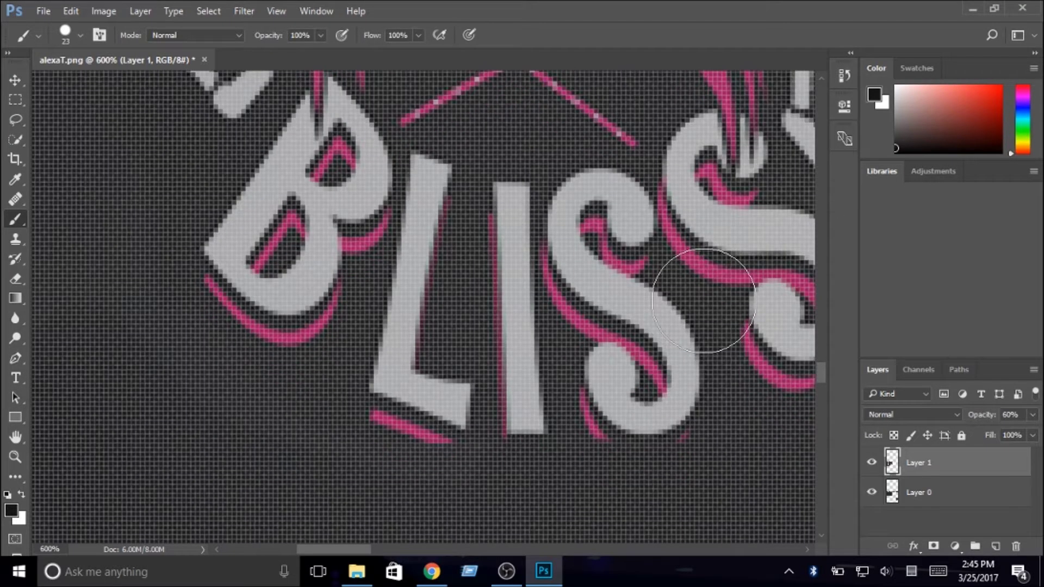
drag(326, 549, 358, 549)
key(i)
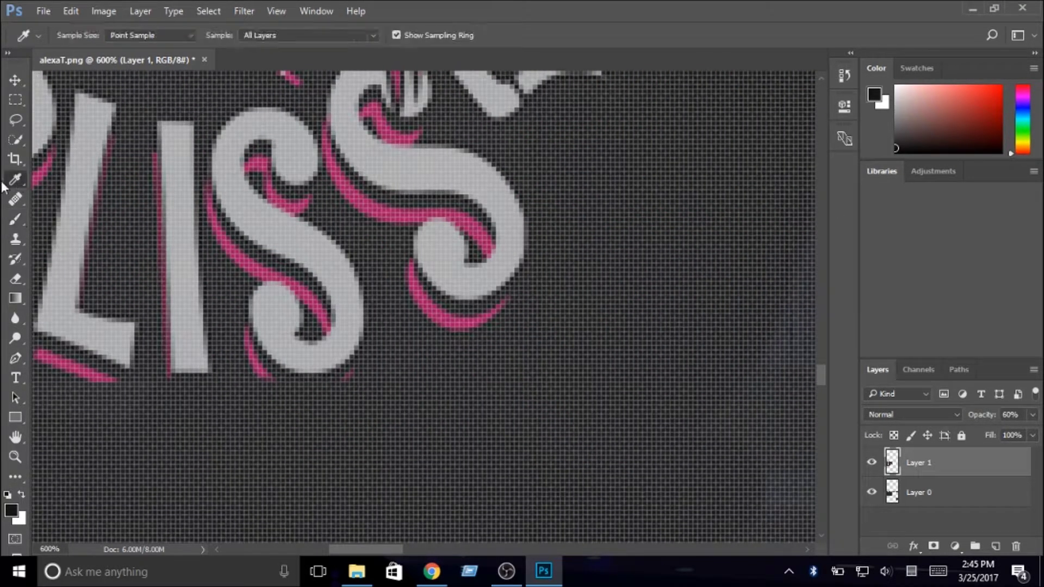
click(259, 366)
key(b)
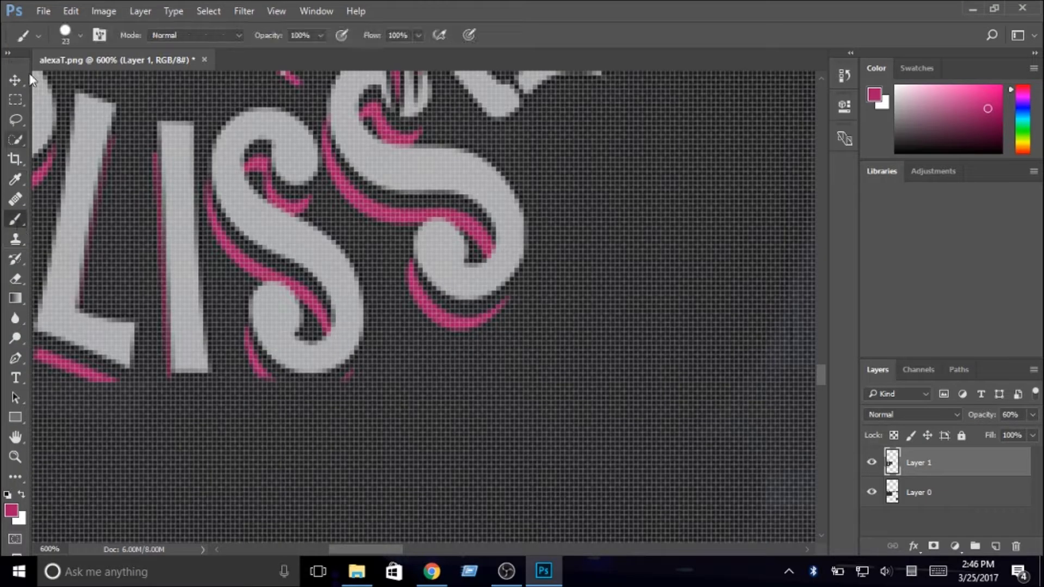
click(80, 35)
drag(90, 86, 84, 87)
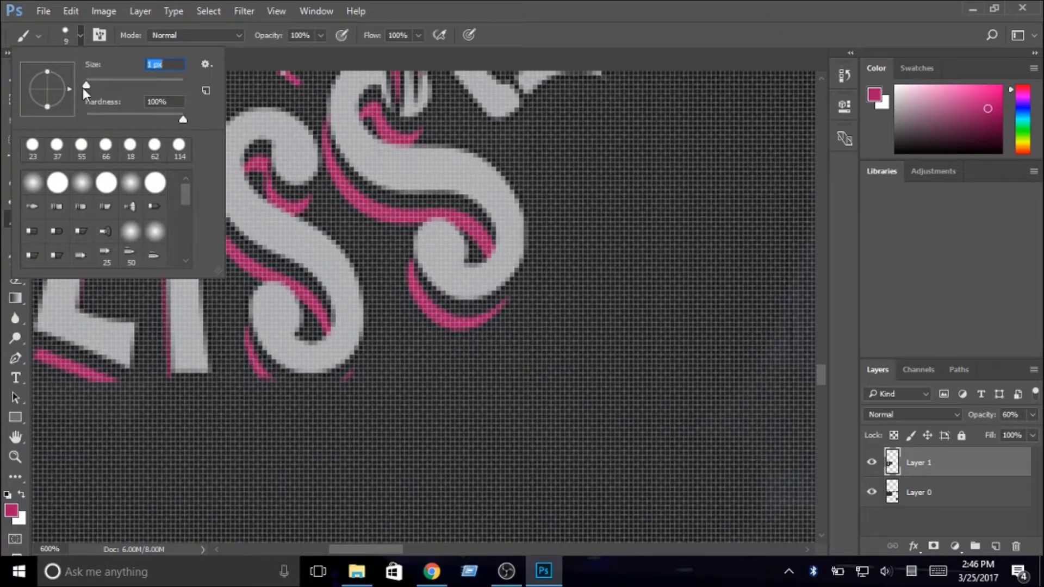
click(269, 373)
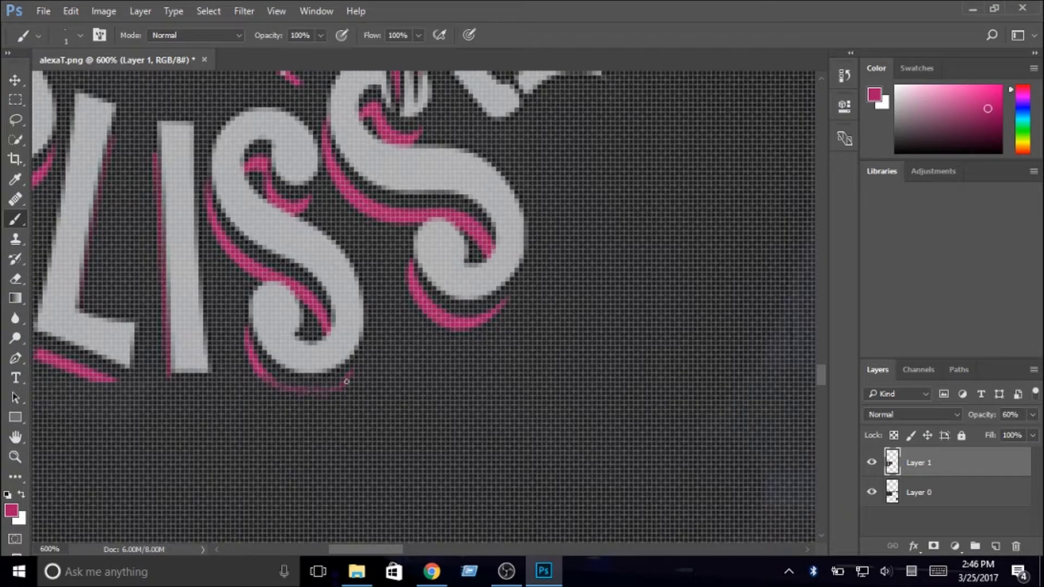
- Thicken the pink shadow under the first S and complete the shadows beneath the I and L of BLISS
scroll(134, 383, down, 2)
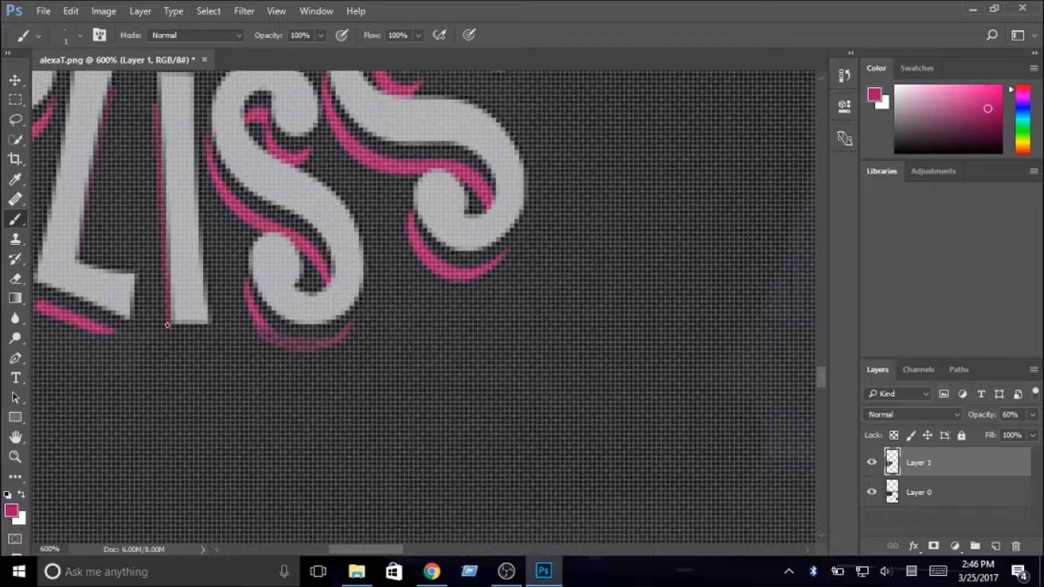
scroll(163, 333, down, 1)
scroll(108, 328, up, 1)
scroll(78, 320, up, 1)
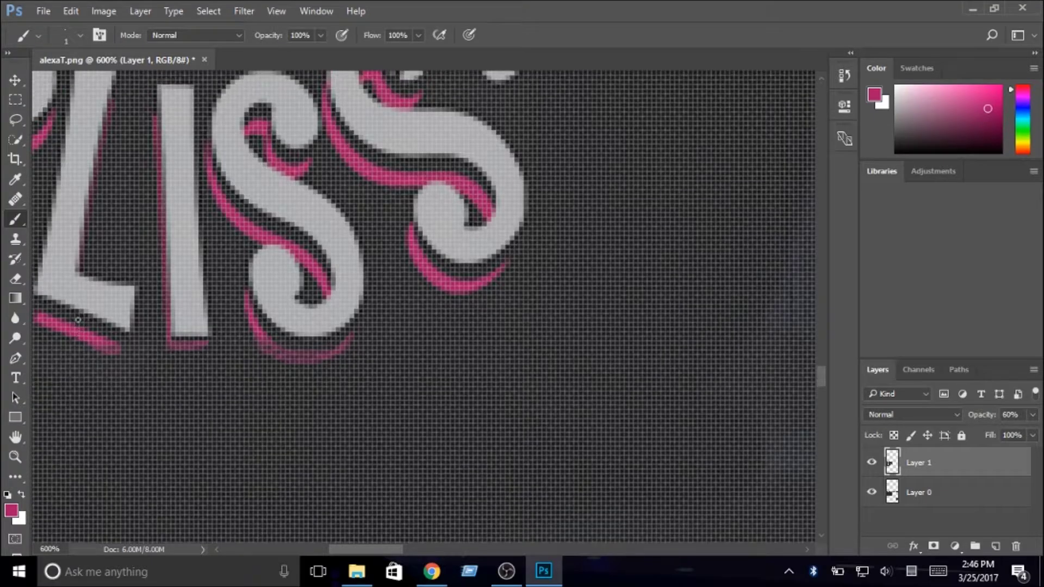
- Set the brush size to 59 px, sample the logo's near-black background with Layer 0 hidden, and show Layer 0 again
scroll(319, 352, right, 4)
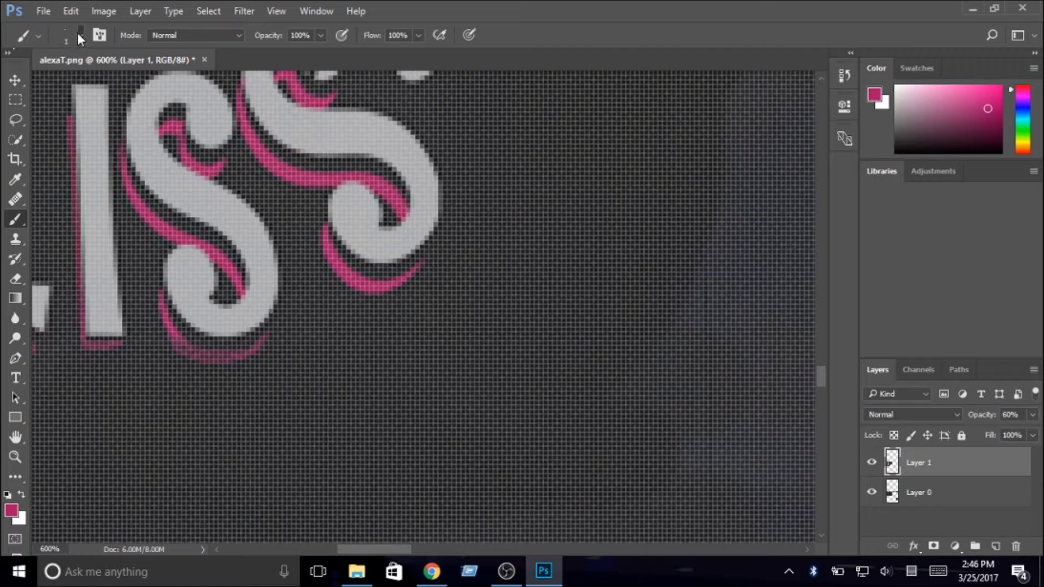
click(77, 32)
click(112, 90)
click(17, 260)
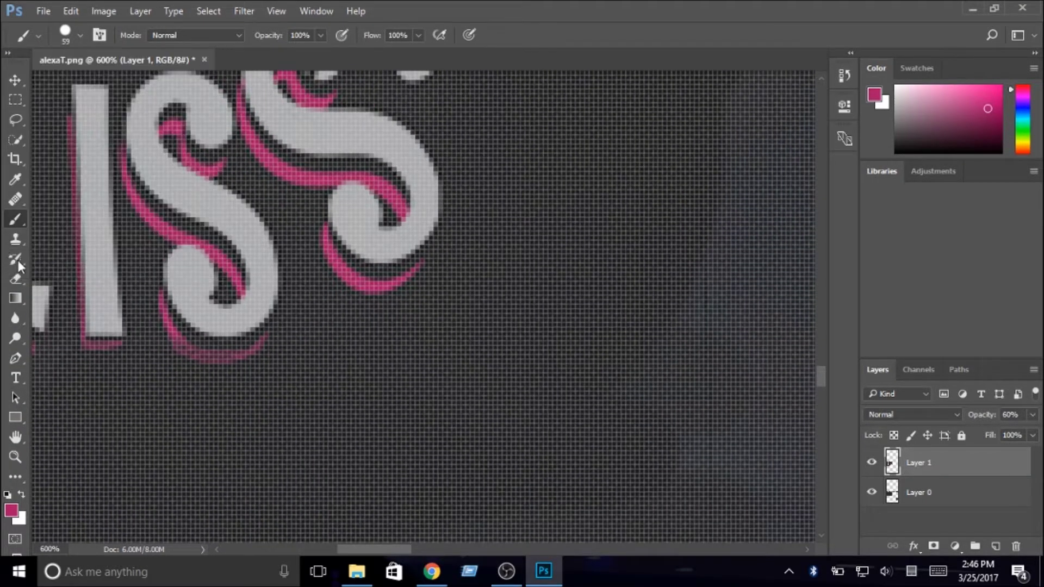
click(15, 179)
click(872, 492)
click(476, 117)
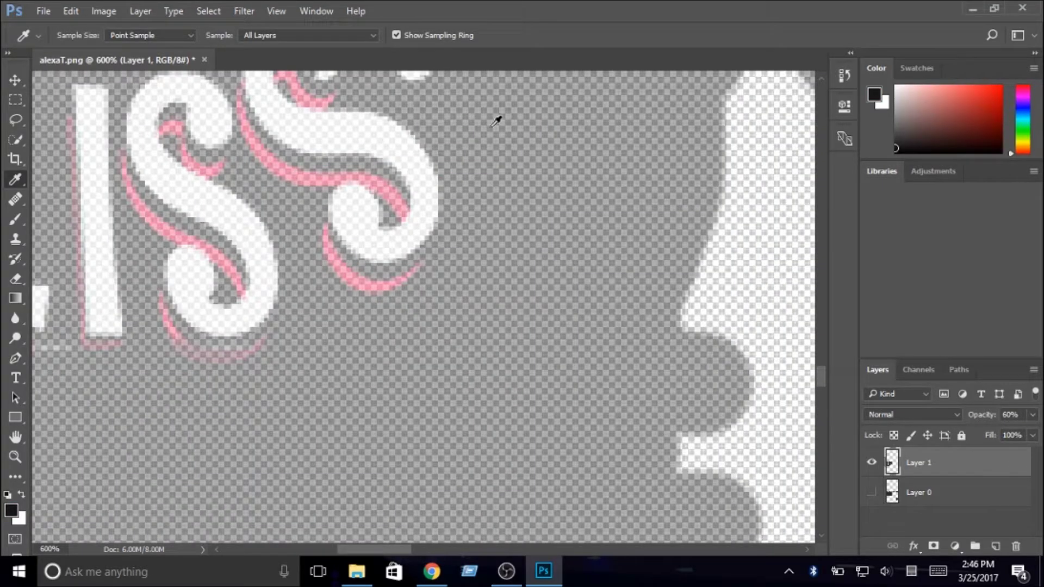
click(875, 493)
- Paint over the shirt's back piece down to the hem with the 59 px near-black brush
key(ctrl+1)
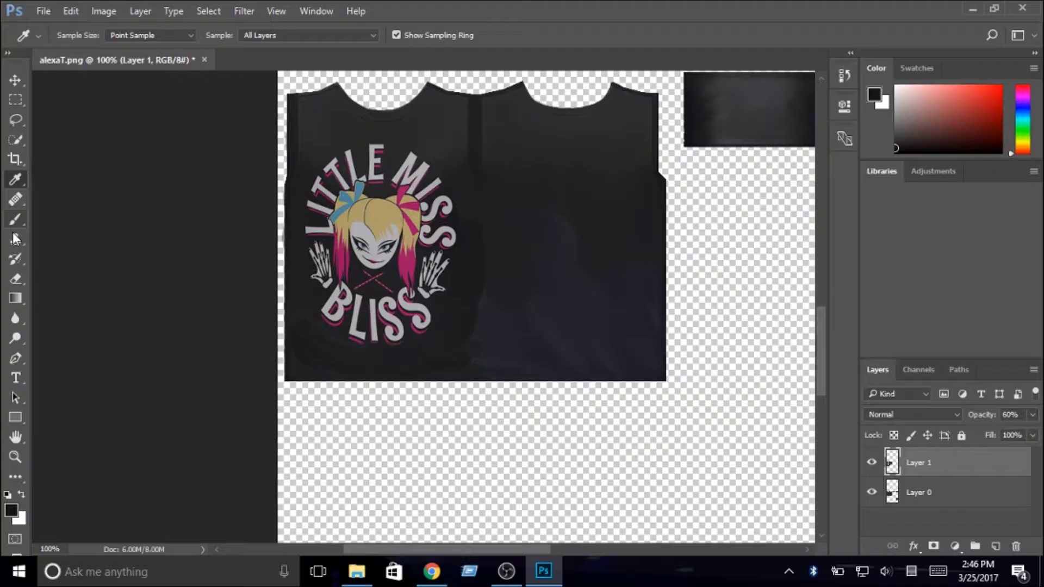
click(15, 219)
drag(524, 210, 582, 185)
mouse_move(639, 217)
mouse_down()
mouse_move(637, 362)
mouse_move(498, 361)
mouse_up()
mouse_move(511, 293)
mouse_down()
mouse_move(487, 315)
mouse_move(521, 168)
mouse_move(520, 337)
mouse_up()
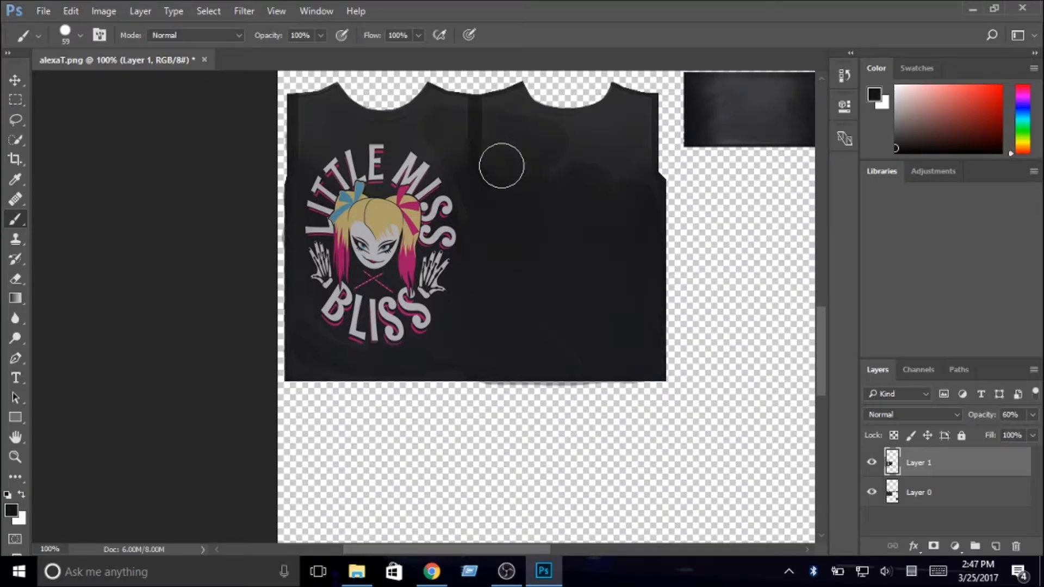
- Darken the lighter upper areas of the front and back pieces around the dividing seam with the 59 px brush
scroll(669, 247, up, 5)
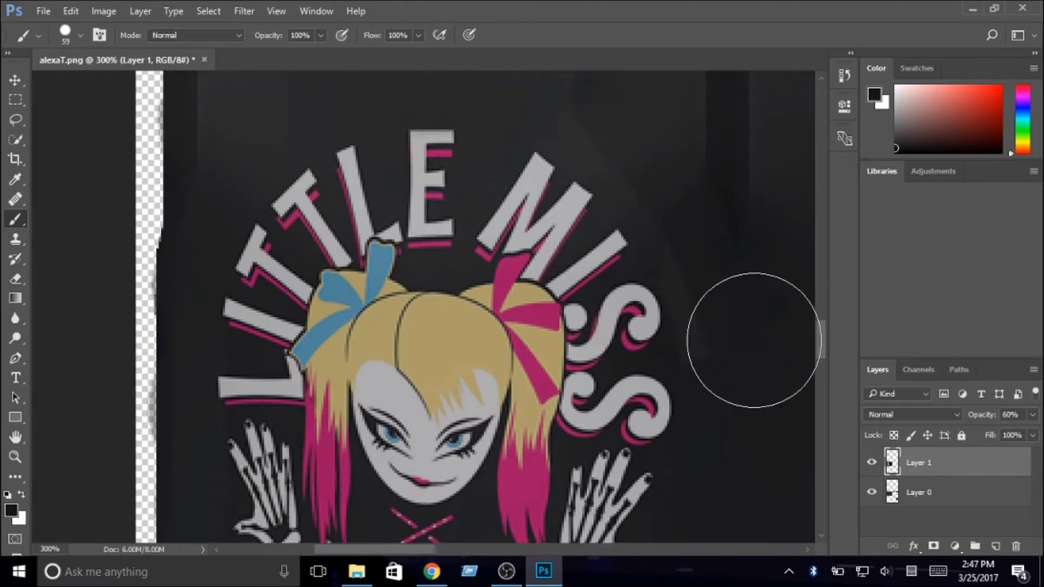
scroll(619, 163, up, 3)
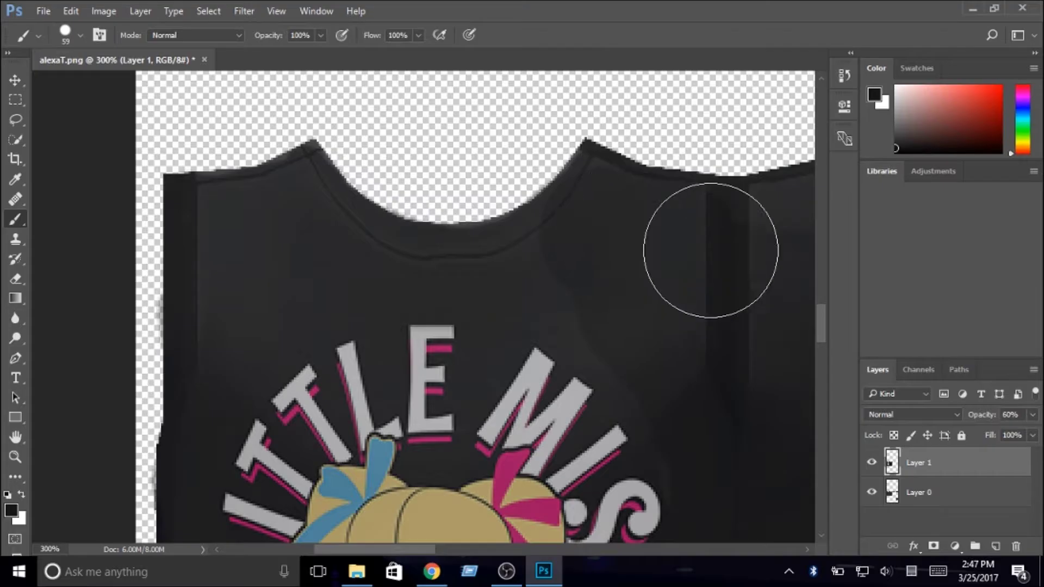
drag(351, 549, 467, 549)
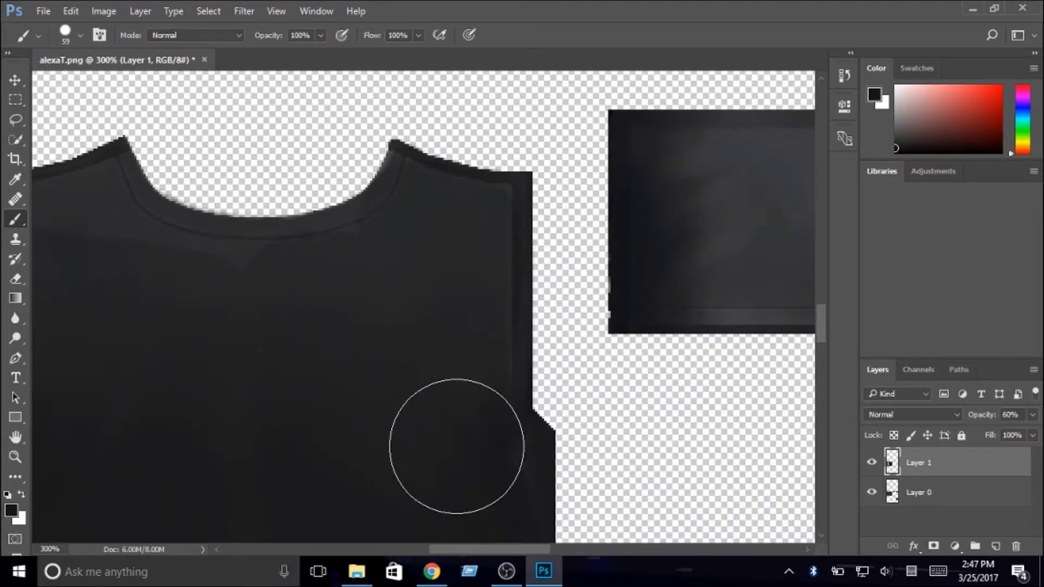
scroll(484, 477, down, 1)
scroll(380, 381, down, 1)
scroll(244, 272, up, 2)
drag(492, 549, 417, 550)
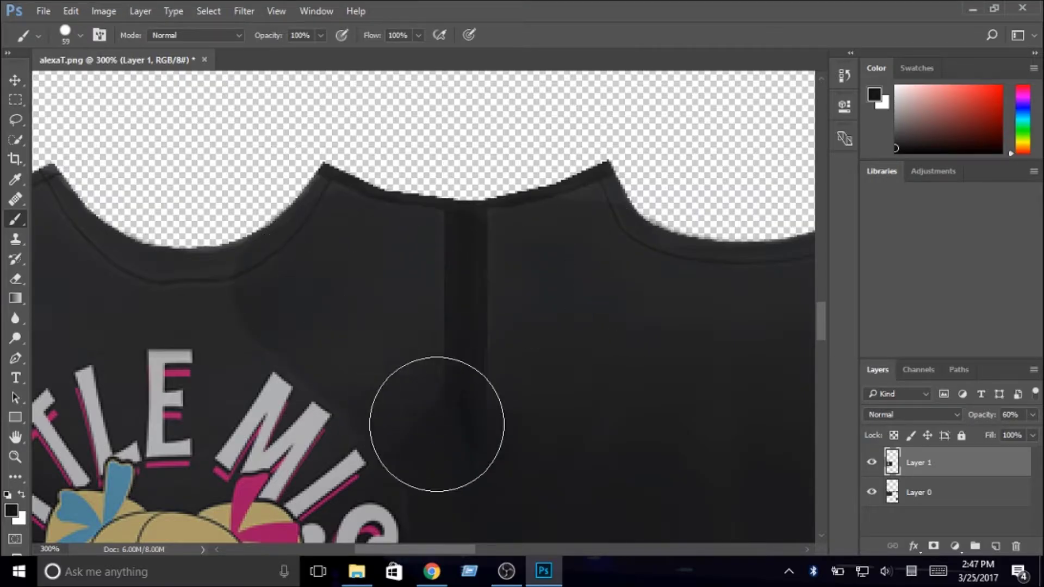
- Set the brush size to 32 px, darken the area below the front neckline, and undo the last stroke near the left shoulder
scroll(435, 420, up, 2)
click(80, 35)
key(Return)
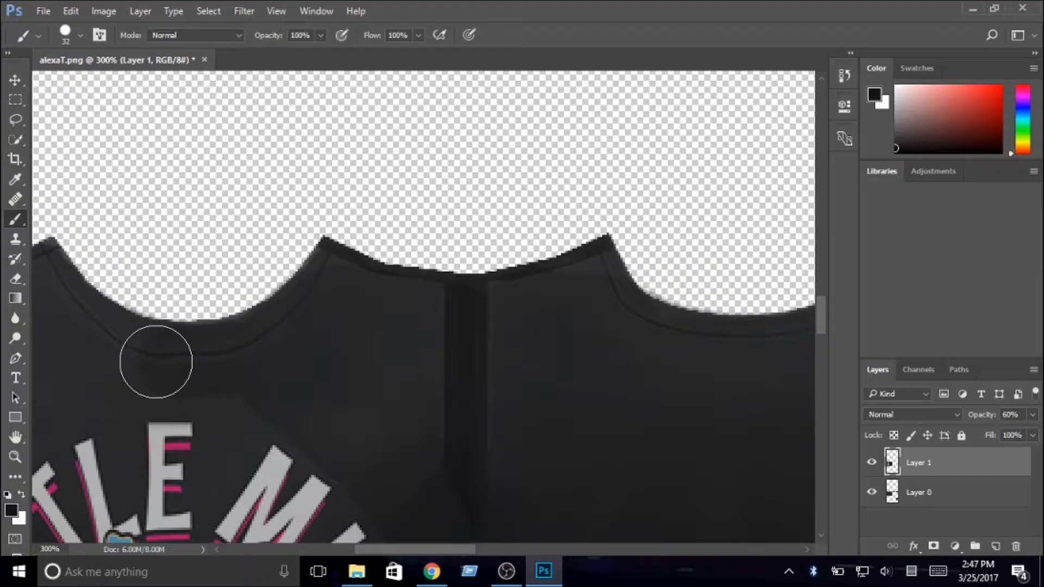
drag(384, 550, 329, 551)
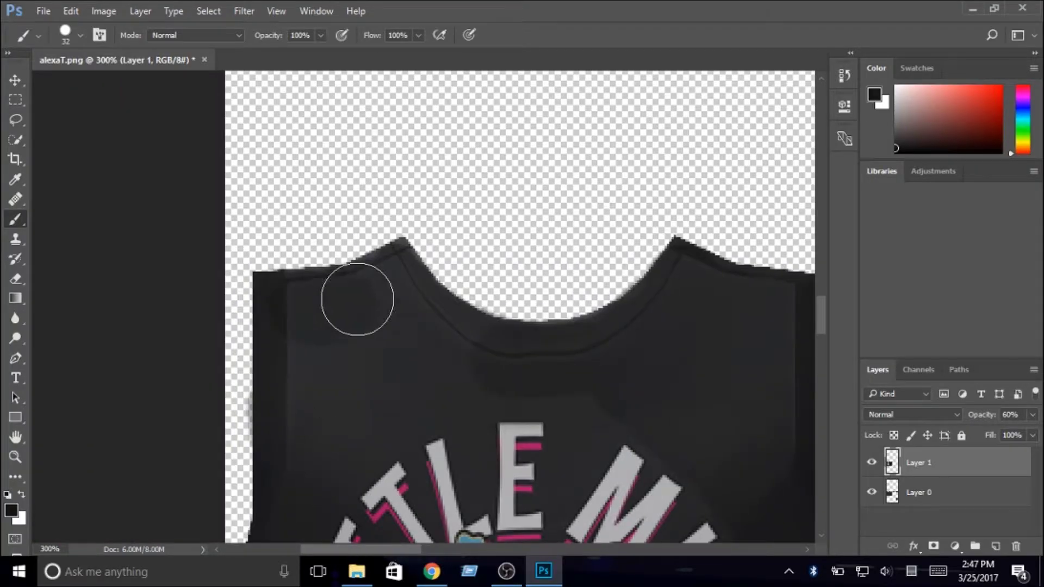
click(71, 11)
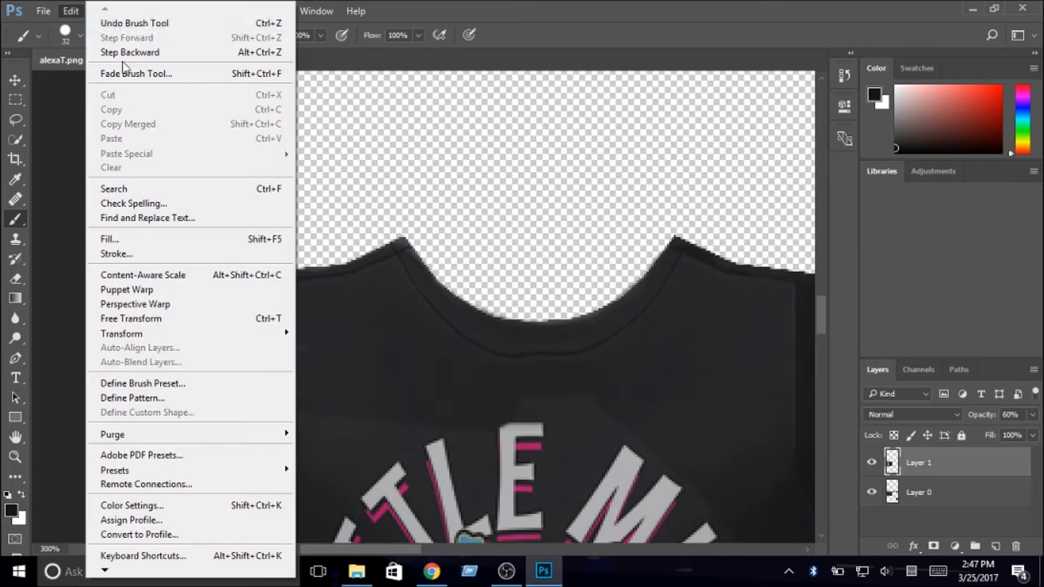
click(135, 49)
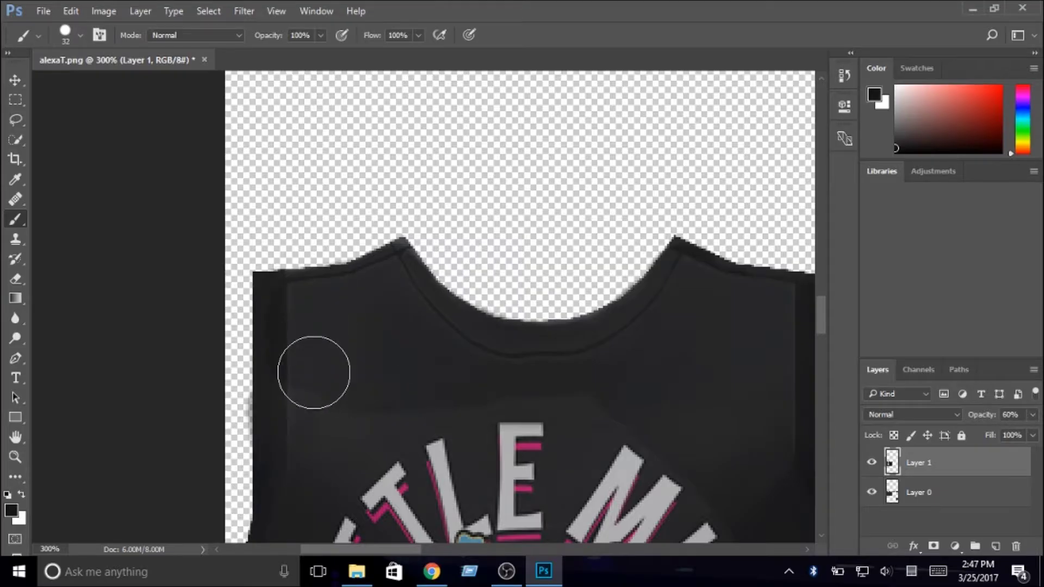
- Darken the area between the LITTLE lettering and the shirt's left side with the 32 px brush, stepping back the last stroke
scroll(313, 373, down, 5)
scroll(278, 283, down, 3)
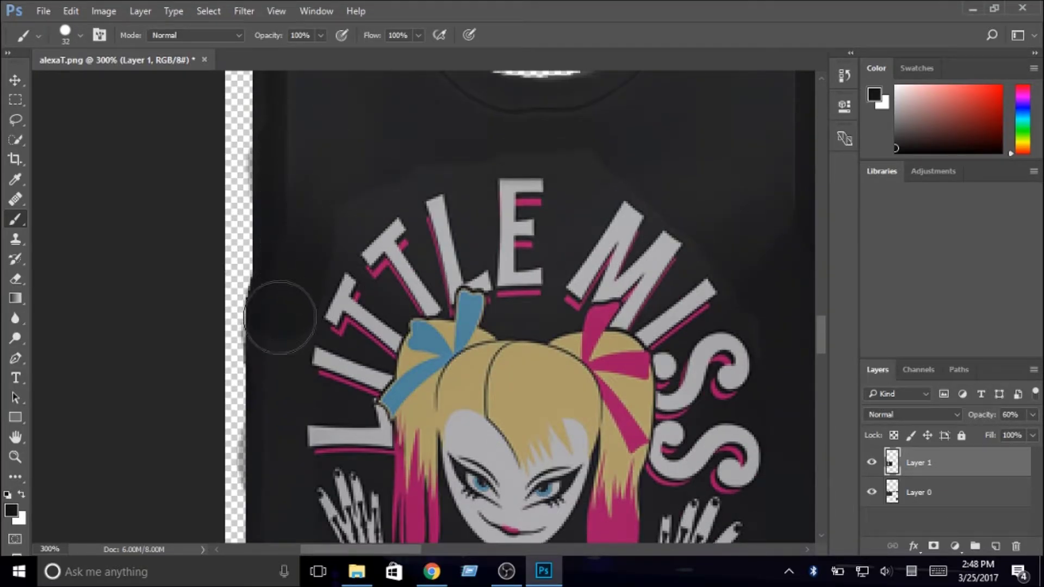
click(71, 11)
click(109, 48)
- Set the brush size to 20 px and darken the faint patches around the bottom of the BLISS lettering
click(80, 36)
drag(101, 85, 96, 82)
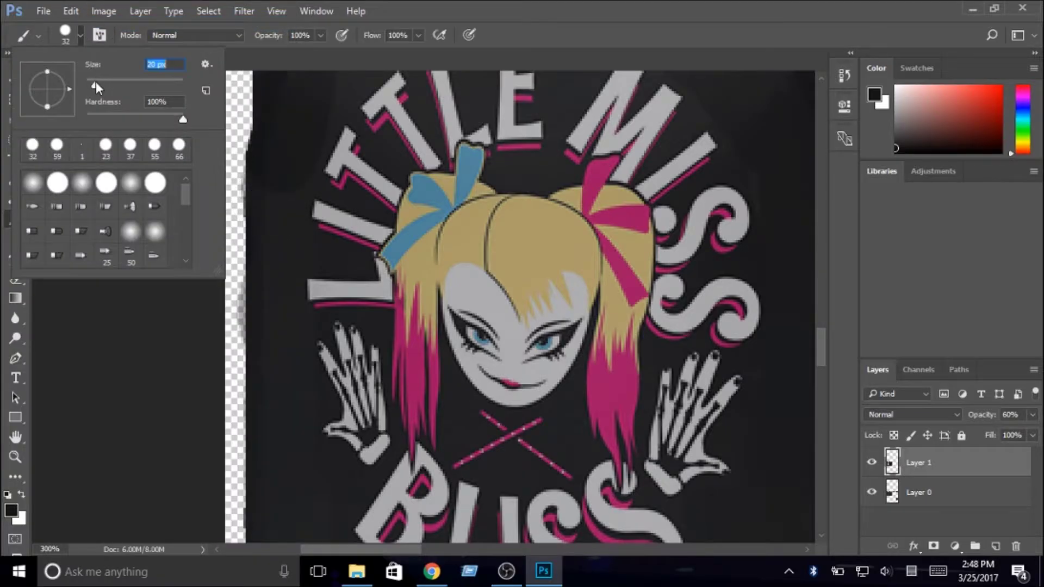
click(266, 185)
scroll(278, 217, down, 3)
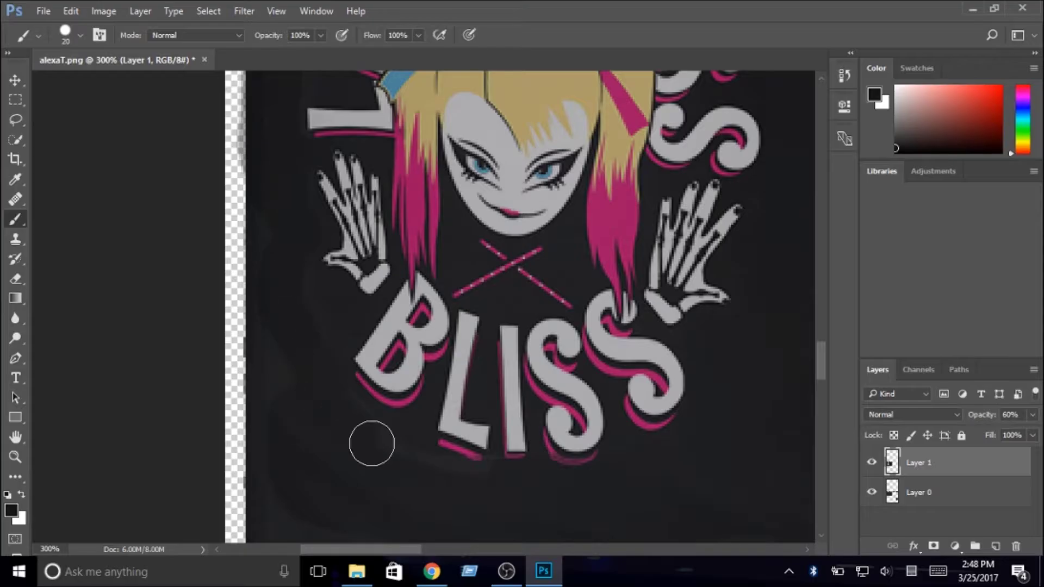
scroll(276, 353, down, 3)
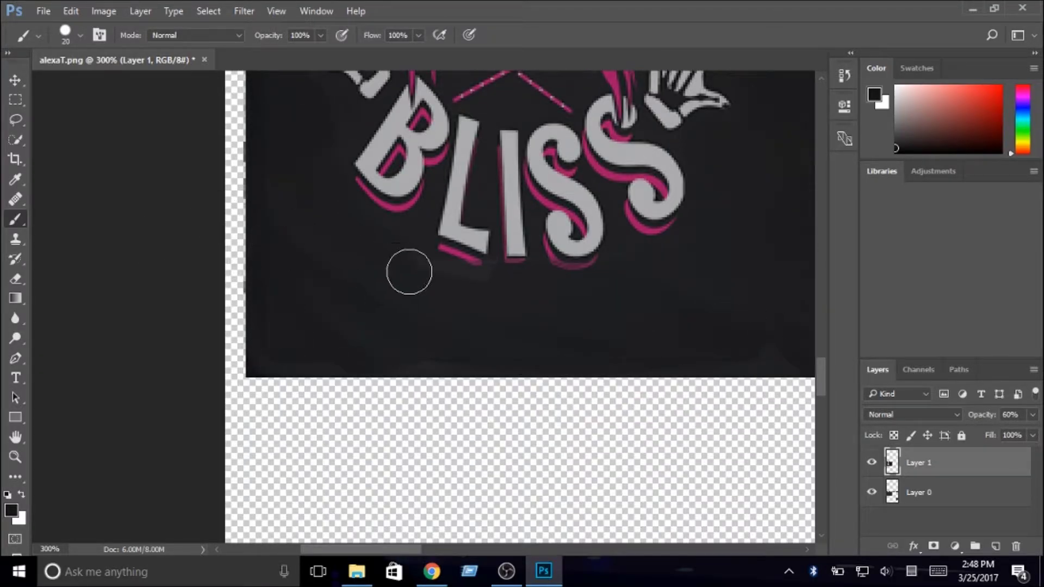
- Sample the lettering's pink shadow colour and retouch the faded pink edges beneath the L, I and S of BLISS with a 1 px brush
key(ctrl+plus)
key(ctrl+plus)
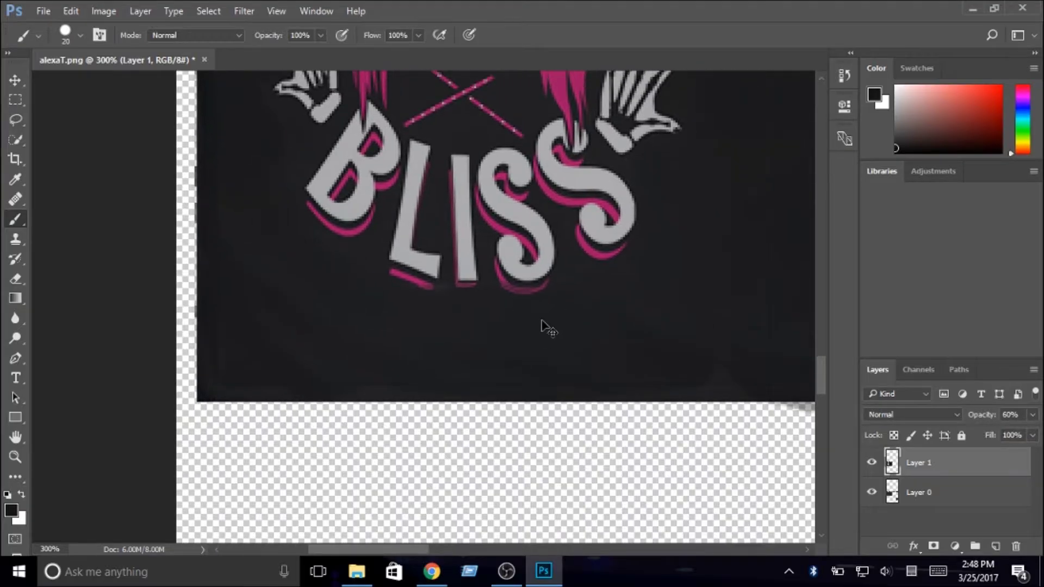
key(ctrl+plus)
key(ctrl+plus)
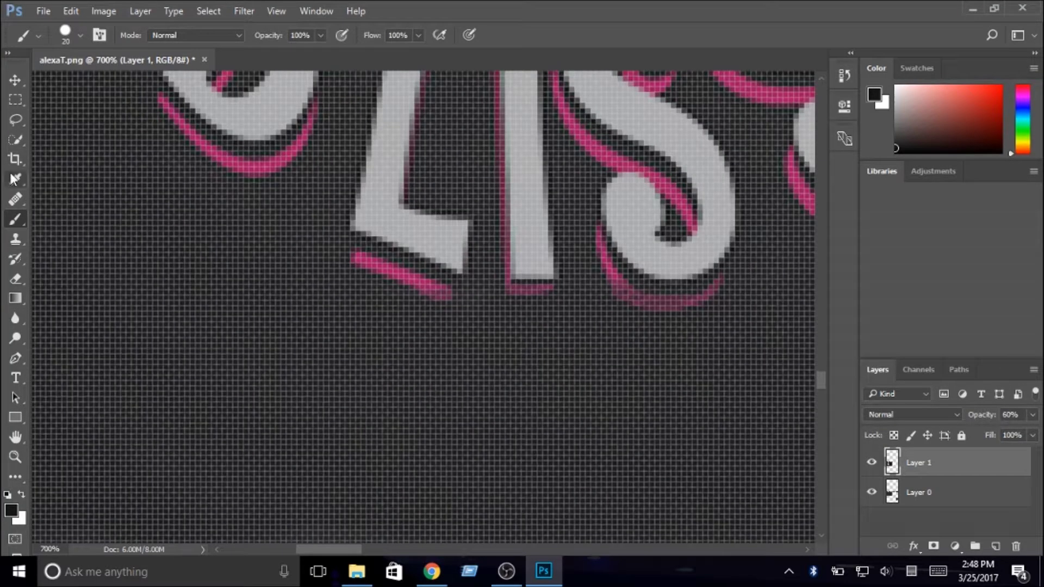
click(15, 179)
click(612, 268)
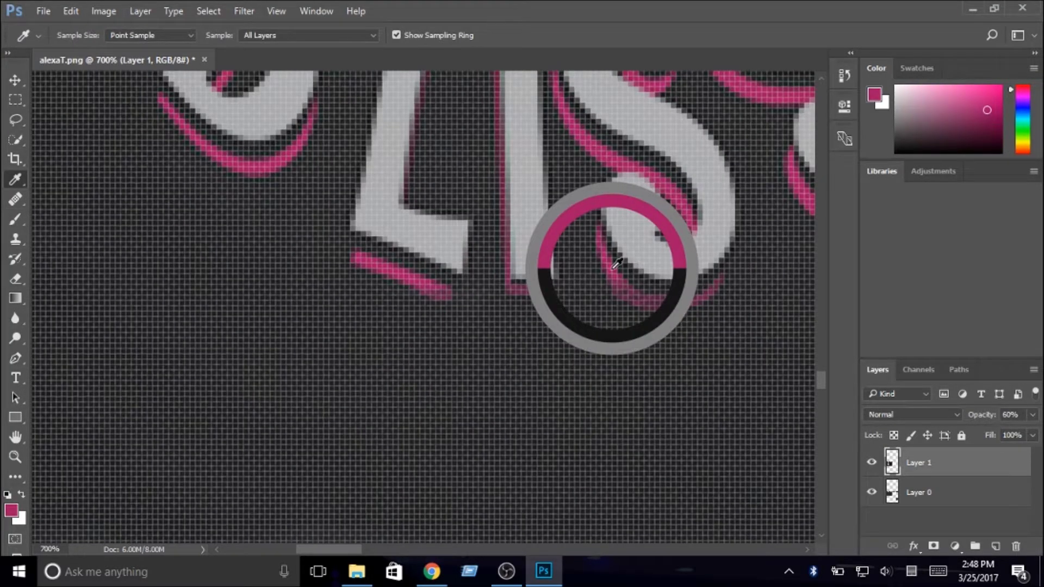
click(16, 221)
click(80, 36)
click(436, 293)
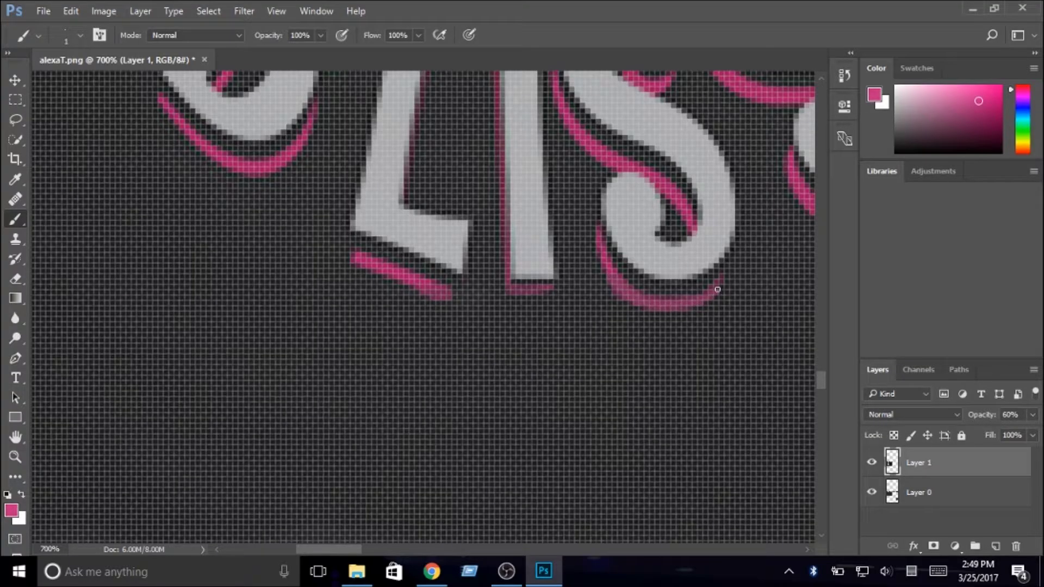
scroll(438, 294, down, 3)
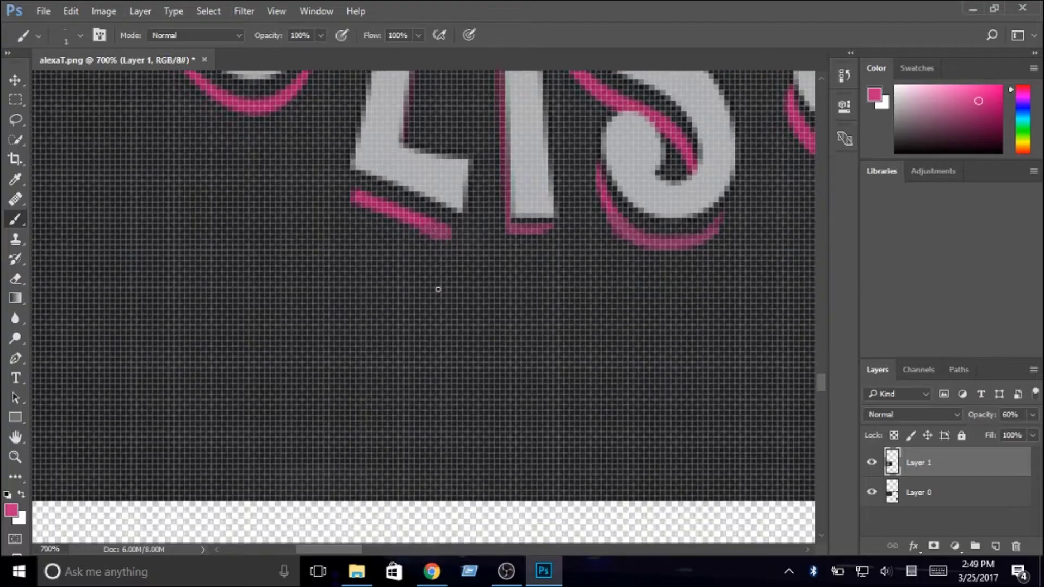
- Set the brush size to 29 px, paint a sampled dark tone beside the LITTLE lettering, and undo that stroke
scroll(482, 219, right, 6)
scroll(474, 212, down, 7)
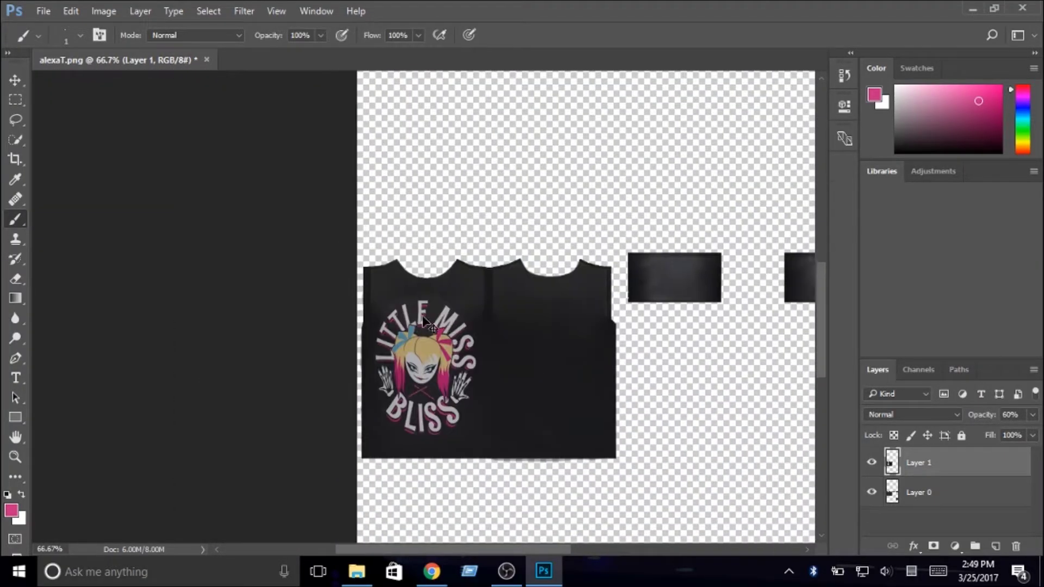
scroll(472, 240, up, 5)
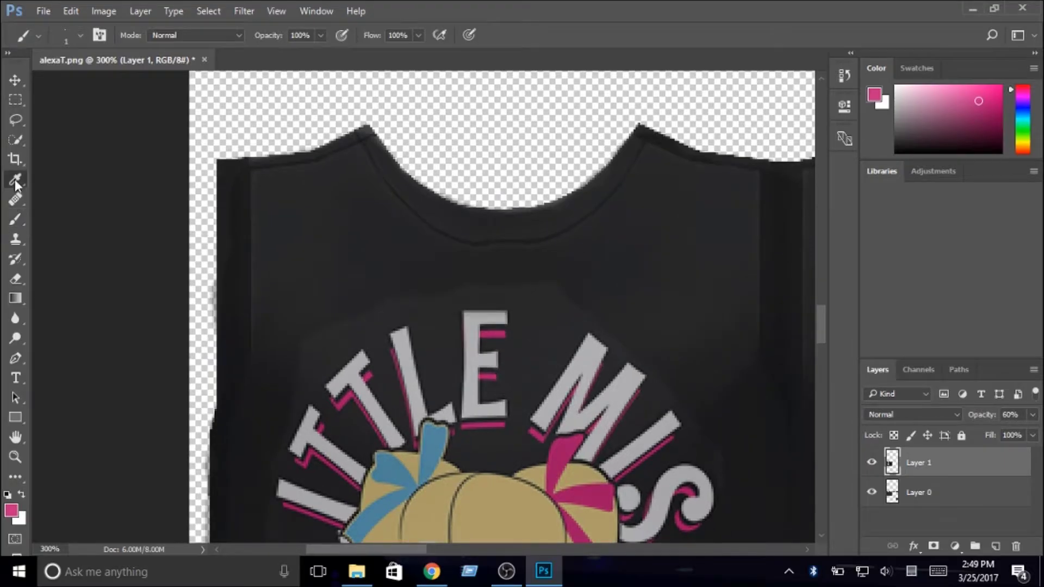
alt+click(305, 264)
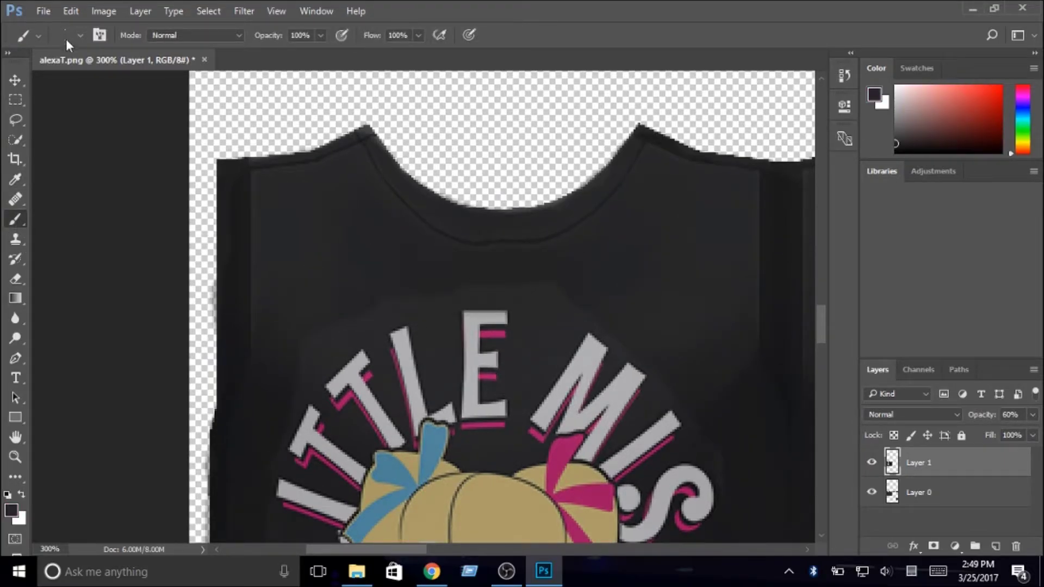
click(67, 35)
key(Return)
drag(317, 308, 299, 343)
click(70, 11)
click(130, 25)
- Sample the near-black colour of Layer 1 with Layer 0 hidden, and show Layer 0 again
click(872, 492)
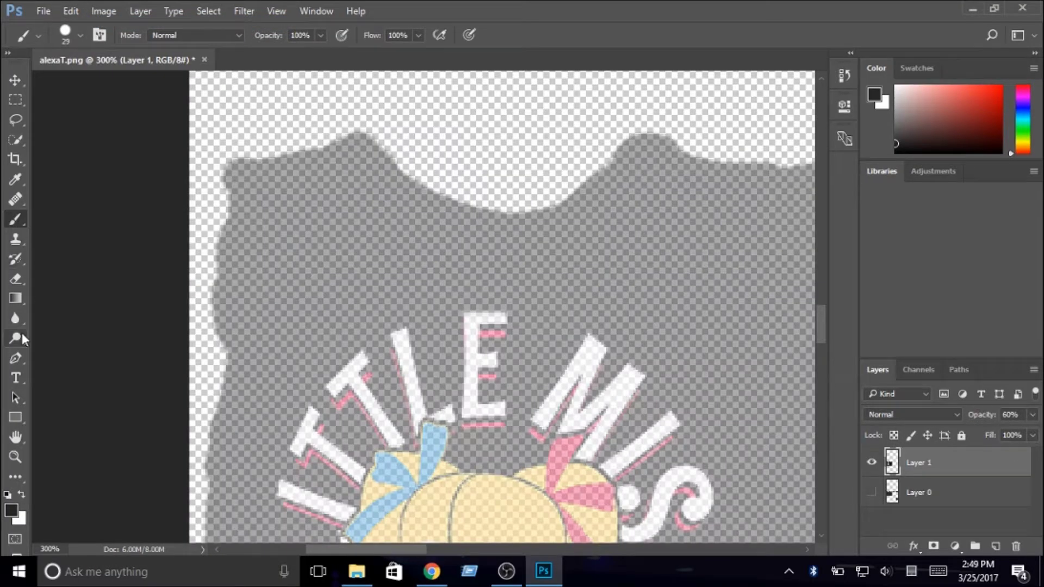
click(16, 180)
drag(290, 278, 280, 235)
click(871, 492)
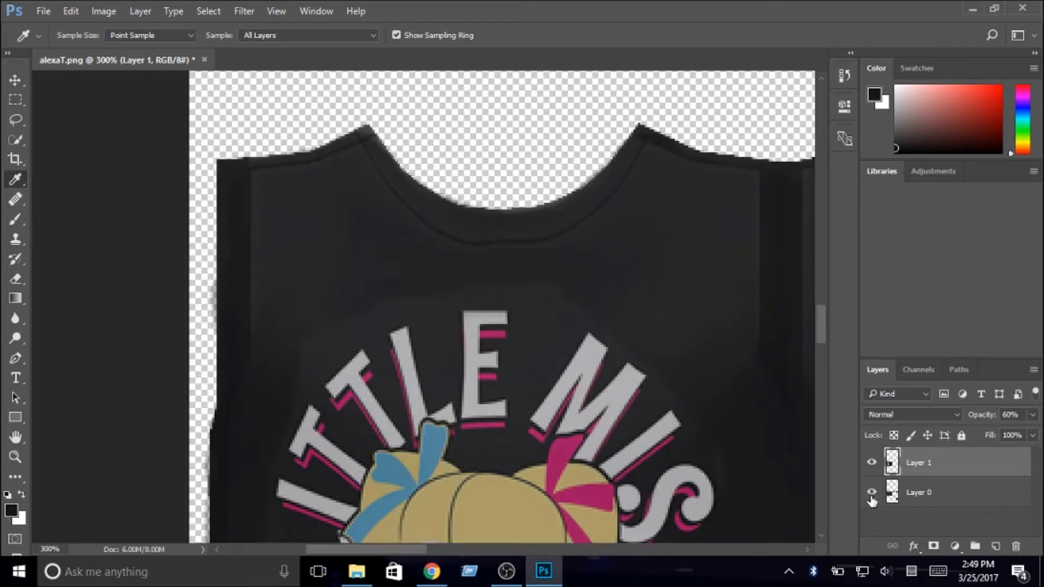
- Touch up the dark background around the upper lettering and reduce the brush size to 17 px
click(14, 218)
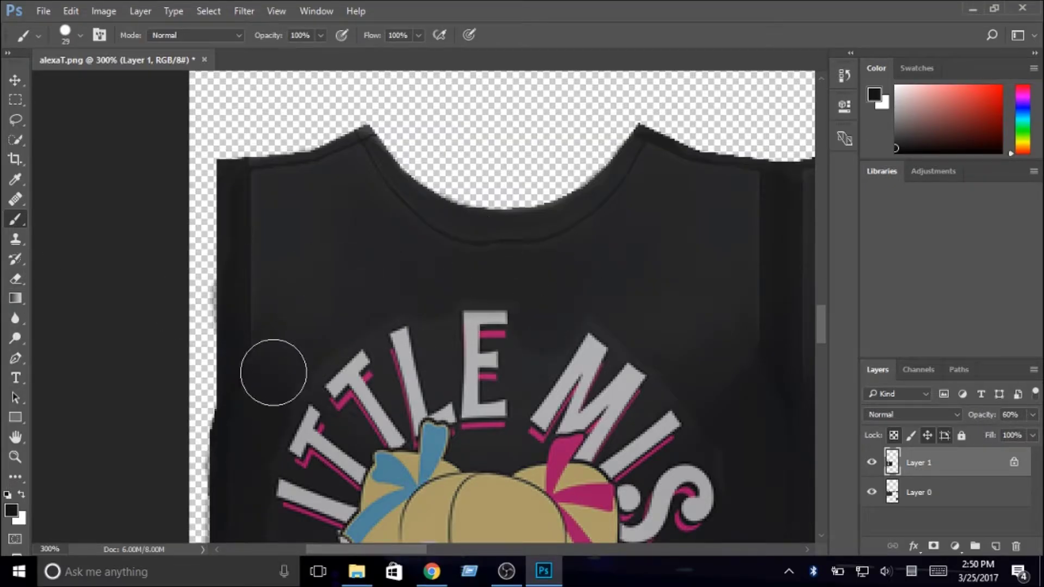
scroll(546, 285, down, 2)
click(80, 36)
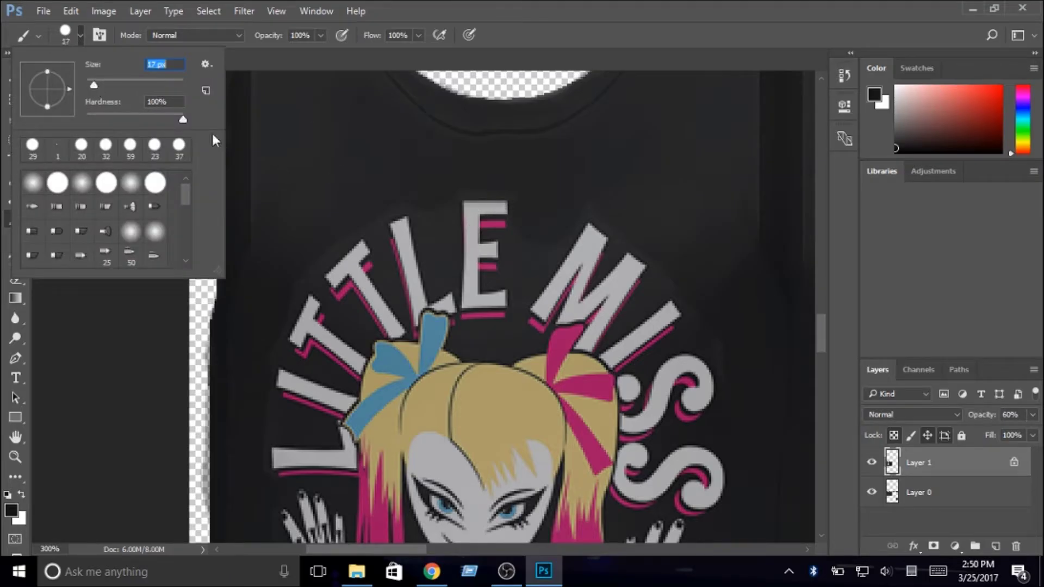
click(522, 234)
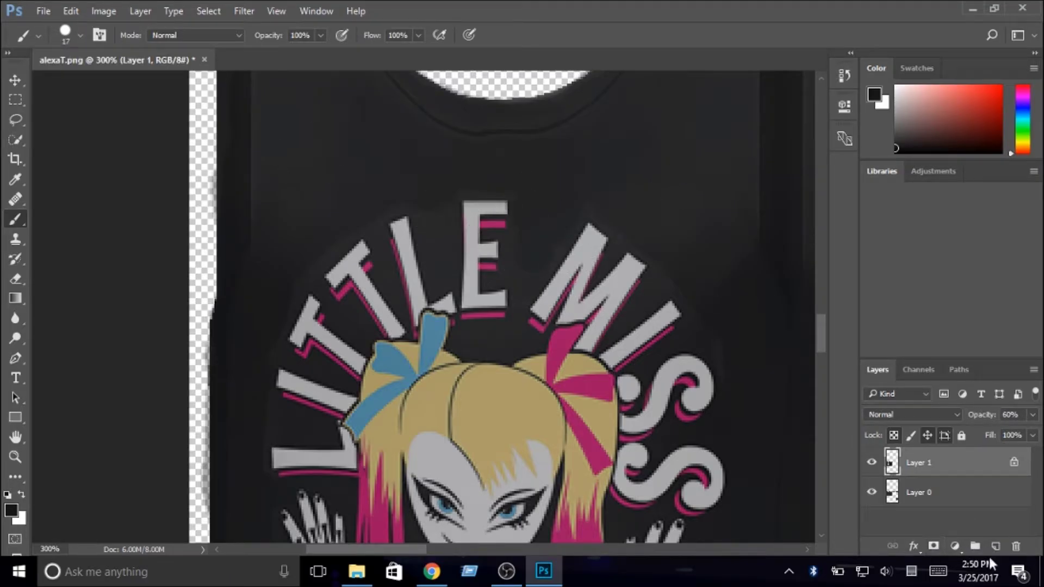
- Add a new layer named test and paint near-black over the whole logo with the 17 px brush
click(996, 546)
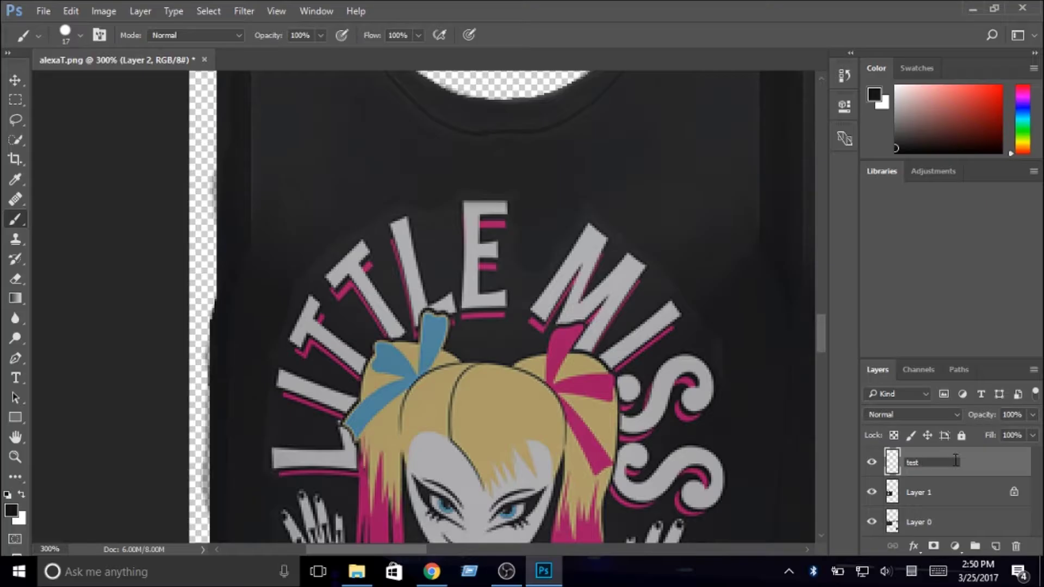
key(Return)
mouse_move(435, 185)
mouse_down()
mouse_move(410, 210)
mouse_move(611, 233)
mouse_move(370, 294)
mouse_up()
click(71, 11)
click(164, 59)
mouse_move(400, 261)
mouse_down()
mouse_move(476, 170)
mouse_move(454, 205)
mouse_move(484, 229)
mouse_move(575, 209)
mouse_move(600, 288)
mouse_move(662, 291)
mouse_move(679, 319)
mouse_move(467, 280)
mouse_move(479, 272)
mouse_move(278, 392)
mouse_move(535, 332)
mouse_move(538, 296)
mouse_move(674, 461)
mouse_move(578, 387)
mouse_move(500, 387)
mouse_up()
scroll(433, 319, down, 5)
mouse_move(505, 215)
mouse_down()
mouse_move(307, 263)
mouse_move(300, 366)
mouse_move(456, 256)
mouse_move(703, 301)
mouse_move(670, 386)
mouse_move(664, 460)
mouse_move(505, 313)
mouse_move(438, 268)
mouse_up()
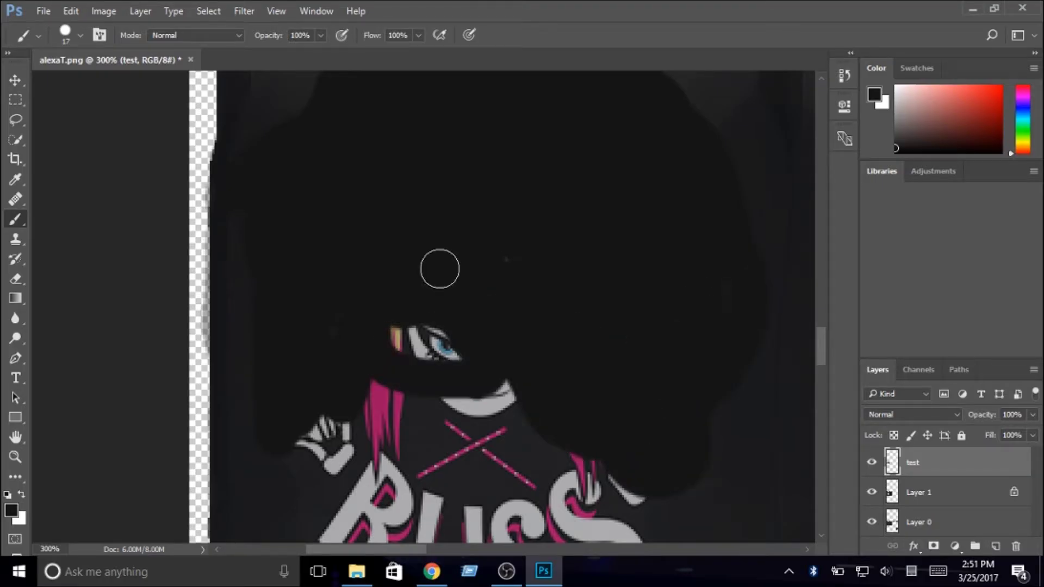
scroll(356, 294, down, 5)
mouse_move(324, 269)
mouse_down()
mouse_move(560, 268)
mouse_move(570, 285)
mouse_move(508, 468)
mouse_move(405, 434)
mouse_move(418, 380)
mouse_up()
- Place the test layer directly beneath Layer 1 and lower its opacity to 25%
drag(925, 463, 935, 497)
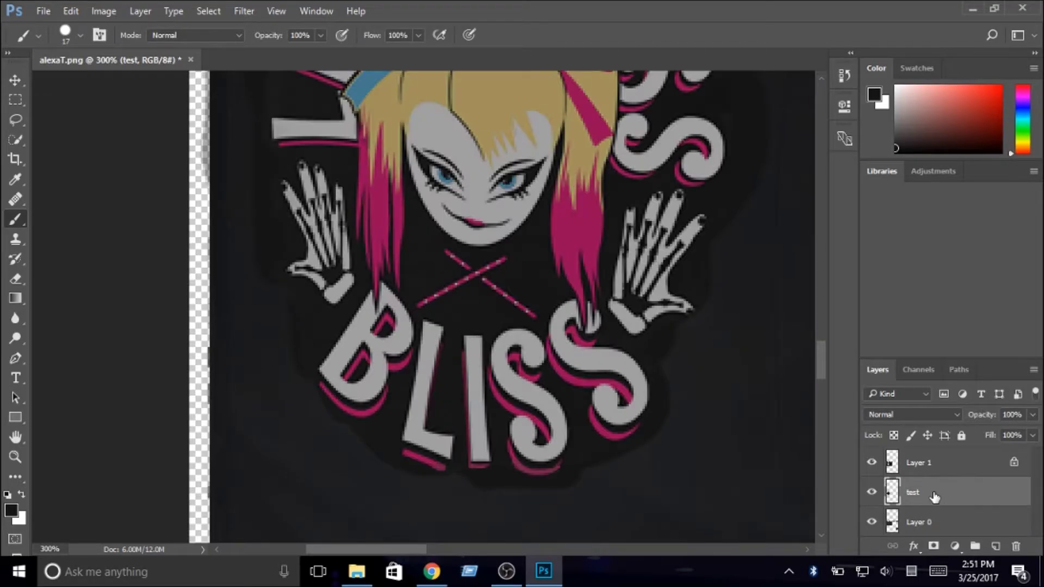
click(1033, 415)
drag(1023, 433, 979, 436)
scroll(744, 406, up, 6)
scroll(763, 396, up, 2)
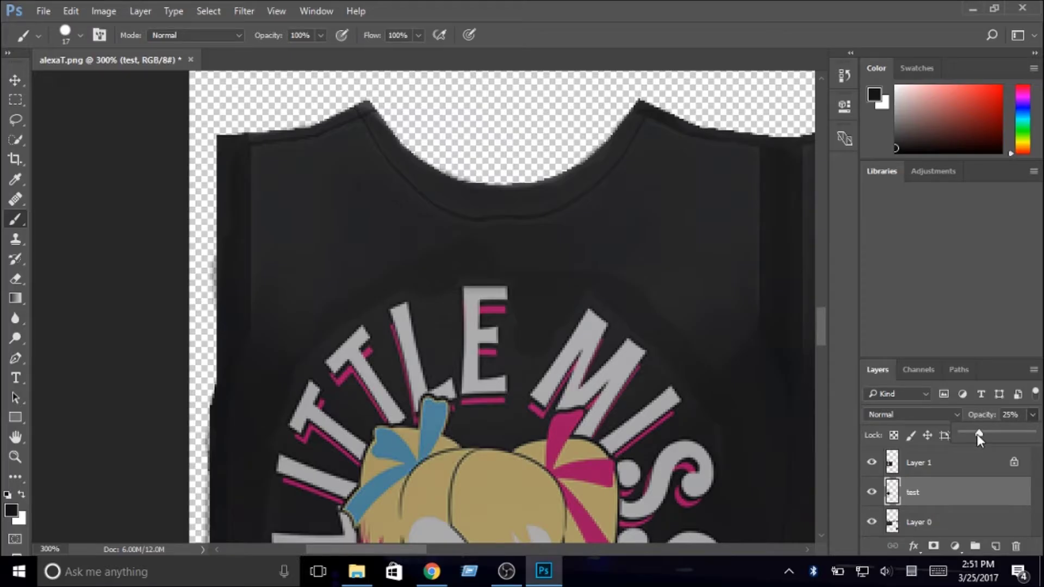
scroll(761, 381, down, 2)
- Delete the test layer and make Layer 1 active
right_click(965, 485)
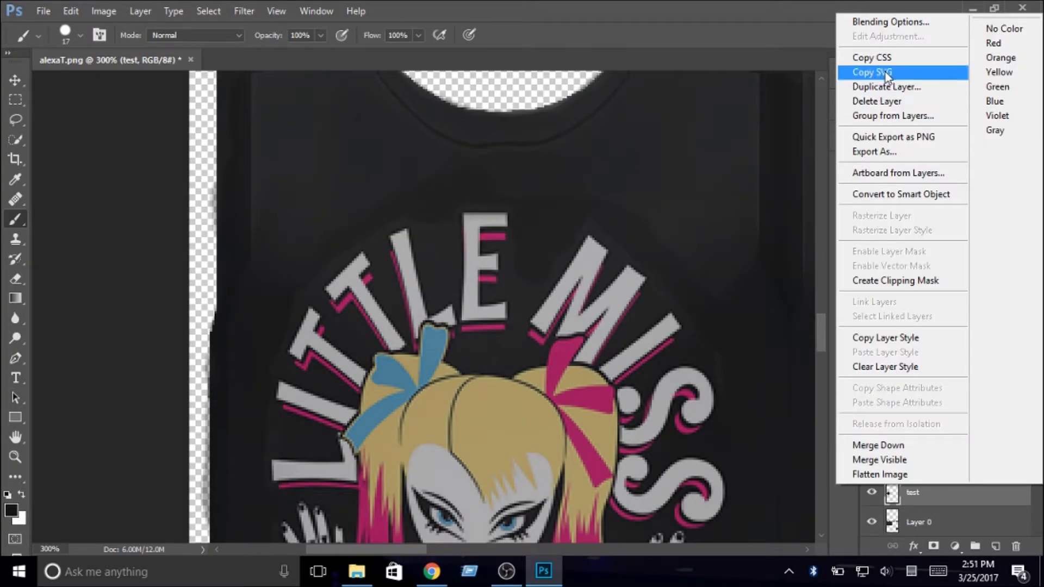
click(889, 101)
click(471, 228)
scroll(600, 506, down, 10)
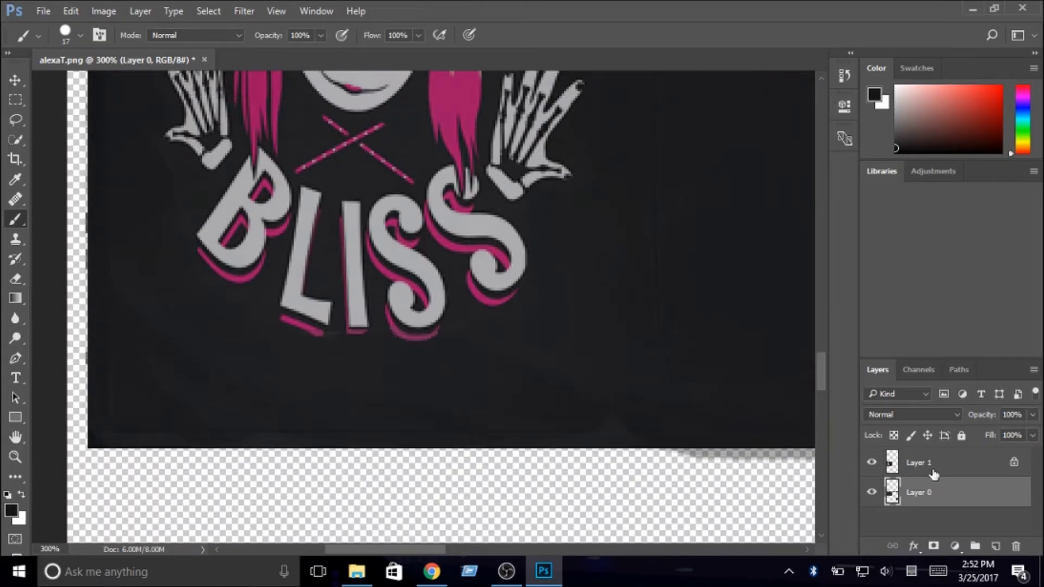
key(alt+])
- Set the brush size to 73 px and sample a dark tone from the shirt's back piece beside the sleeve
scroll(621, 432, up, 8)
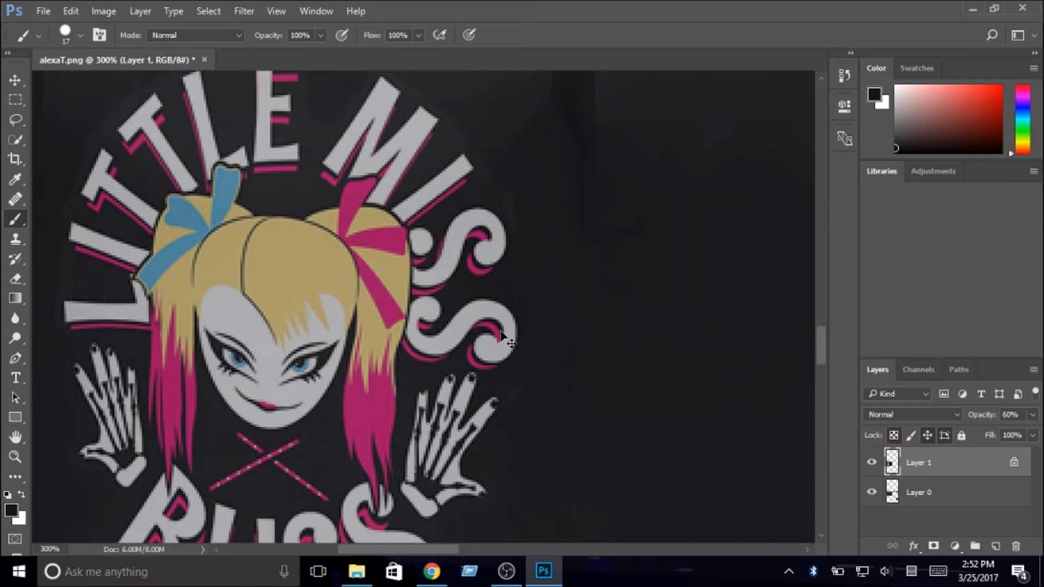
scroll(500, 338, right, 10)
scroll(468, 241, right, 5)
scroll(479, 266, up, 5)
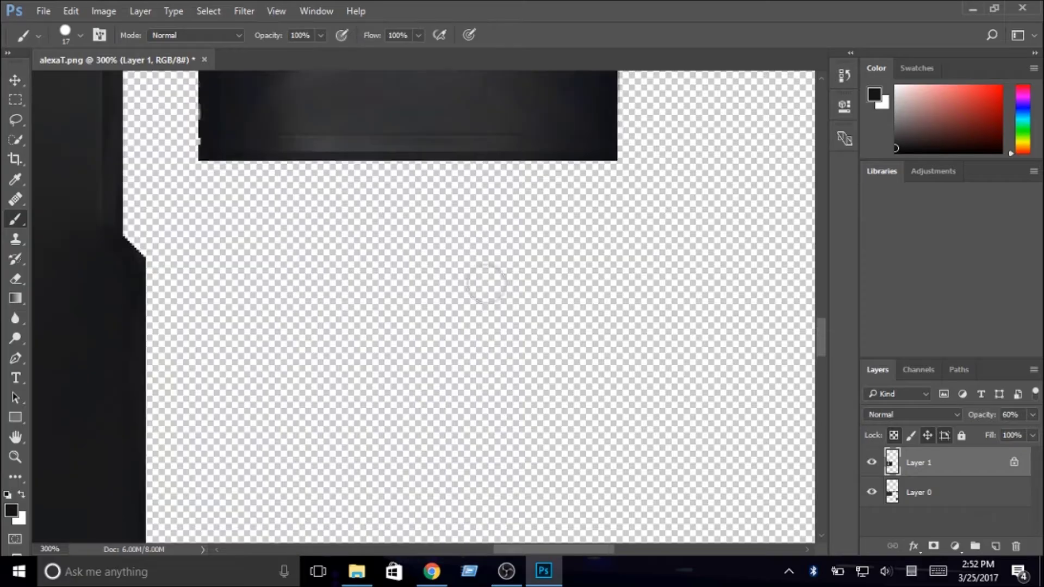
scroll(485, 282, down, 3)
scroll(476, 288, up, 1)
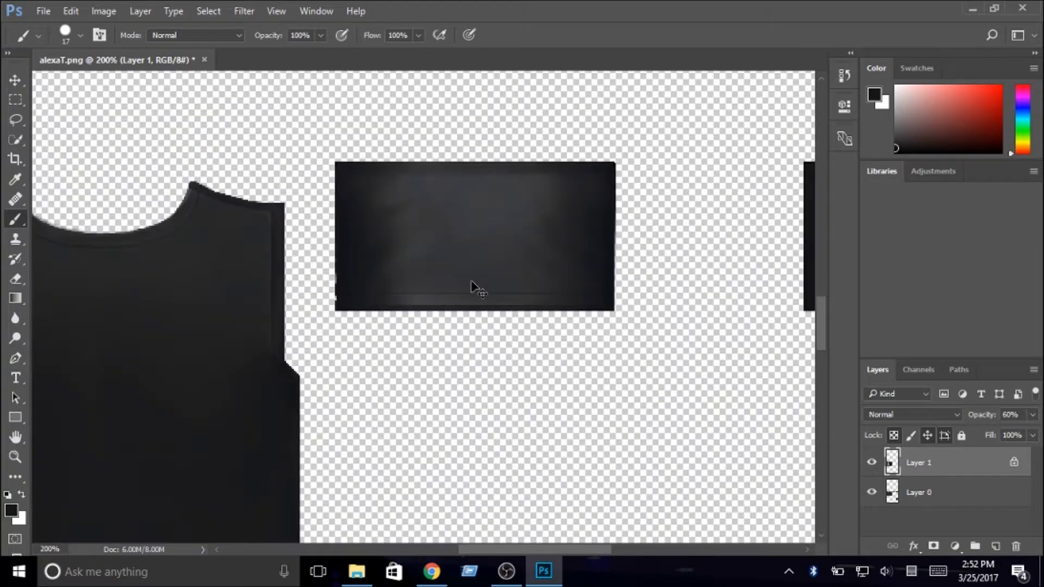
click(82, 35)
drag(98, 90, 121, 90)
key(i)
click(179, 316)
mouse_move(179, 316)
mouse_down()
mouse_move(496, 242)
mouse_move(174, 326)
mouse_up()
key(b)
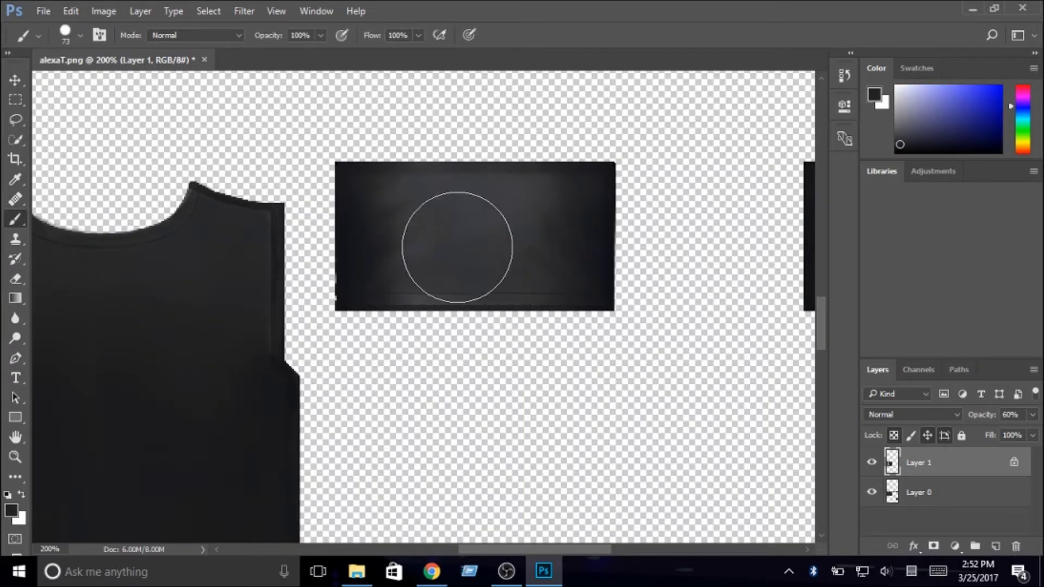
- Try painting the sampled tone near the back piece's shoulder with the 73 px brush, and step the strokes back
mouse_move(231, 248)
mouse_down()
mouse_move(239, 266)
mouse_move(181, 279)
mouse_up()
click(71, 11)
click(64, 24)
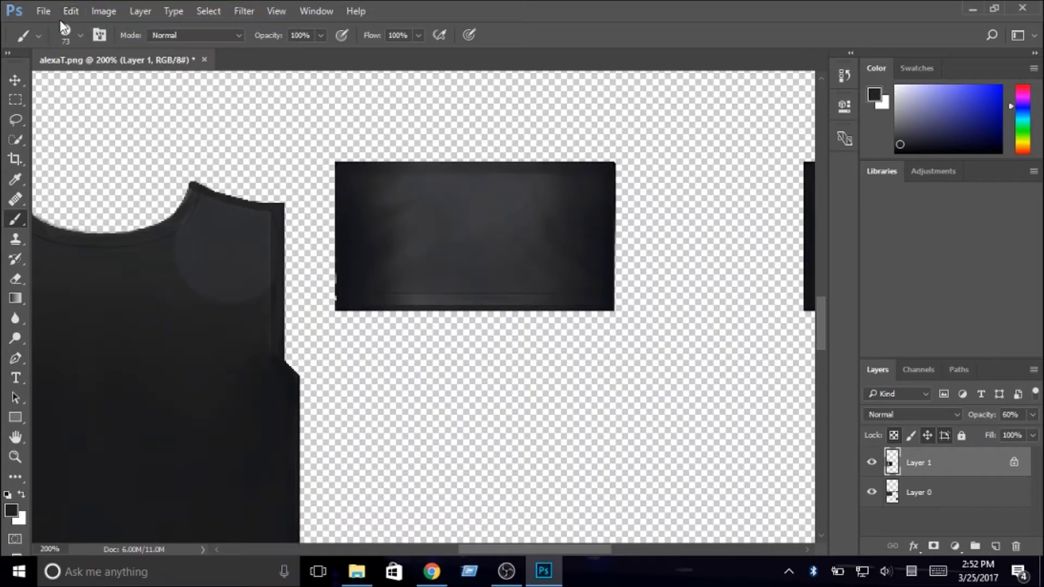
click(71, 11)
click(115, 52)
click(72, 11)
click(116, 52)
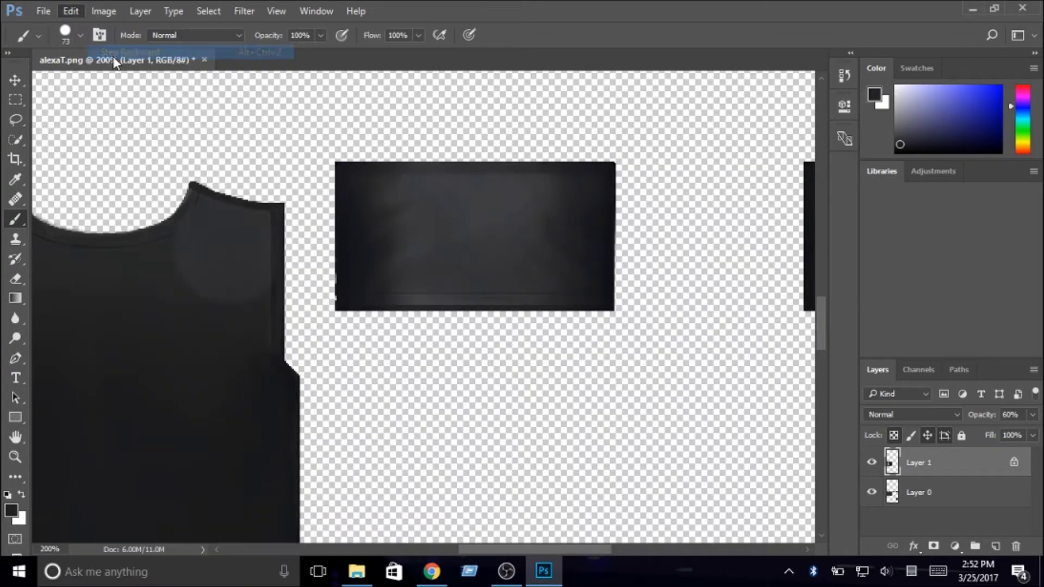
- Resample the near-black colour from Layer 1's back piece with Layer 0 hidden, and return to the Brush tool
click(15, 179)
click(205, 345)
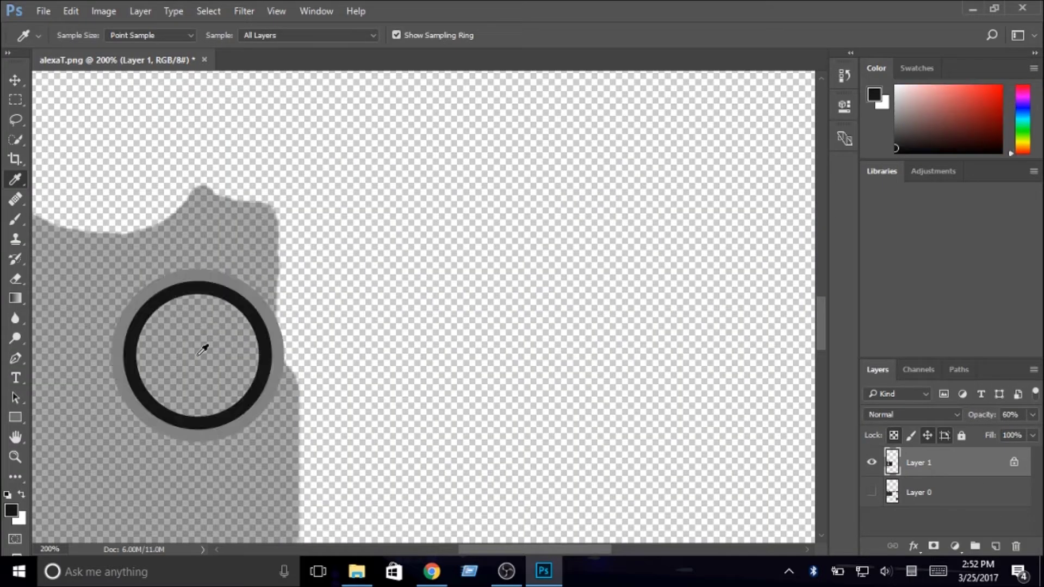
click(872, 492)
key(b)
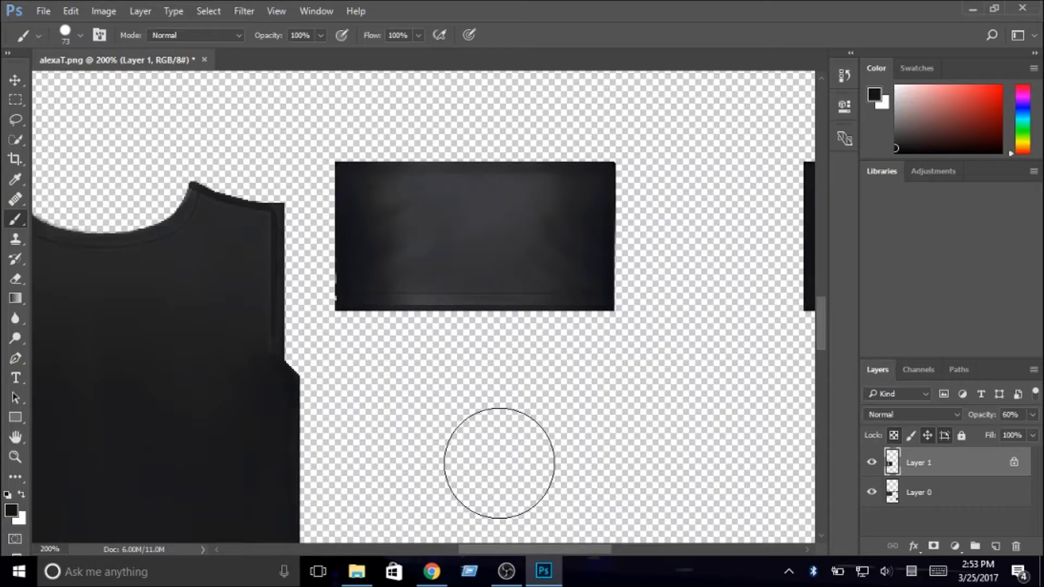
- Compare the shirt base with the painted logo layer by toggling the visibility of Layer 0 and Layer 1
scroll(499, 464, down, 3)
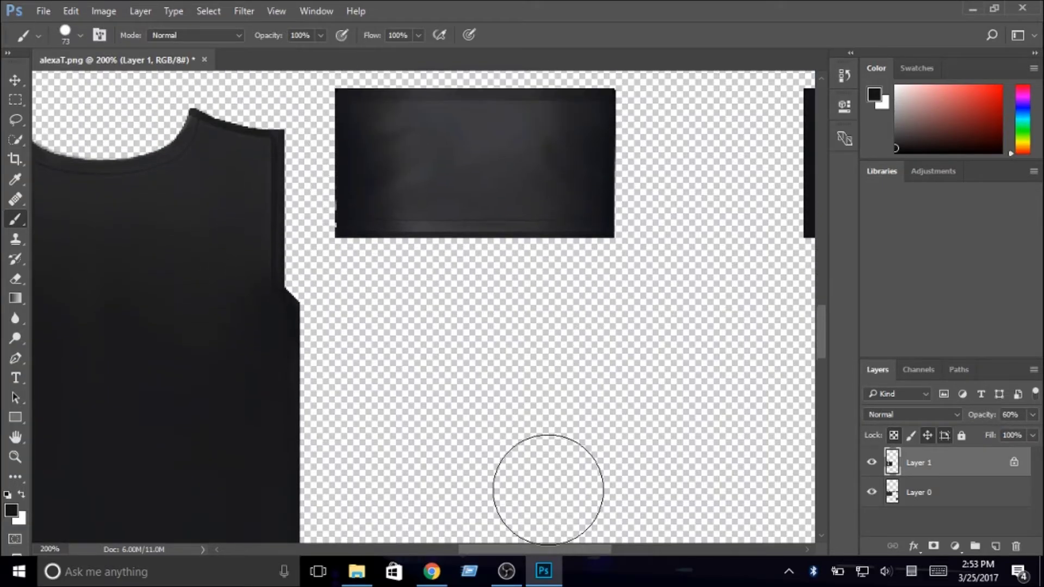
scroll(547, 478, up, 2)
scroll(547, 478, right, 10)
scroll(555, 532, left, 10)
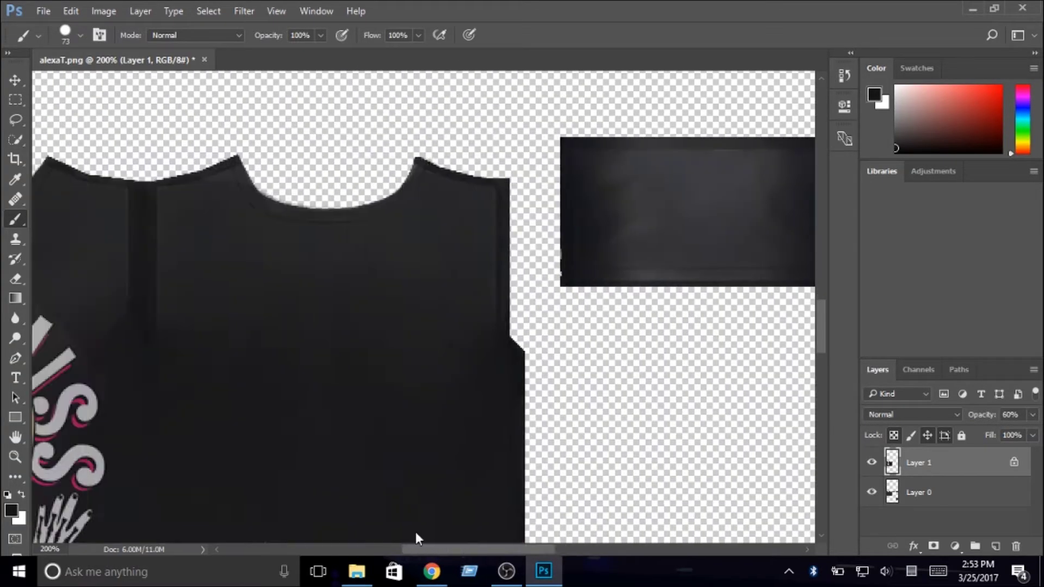
scroll(490, 490, down, 1)
click(932, 492)
click(870, 492)
click(870, 492)
click(871, 462)
click(871, 463)
click(870, 492)
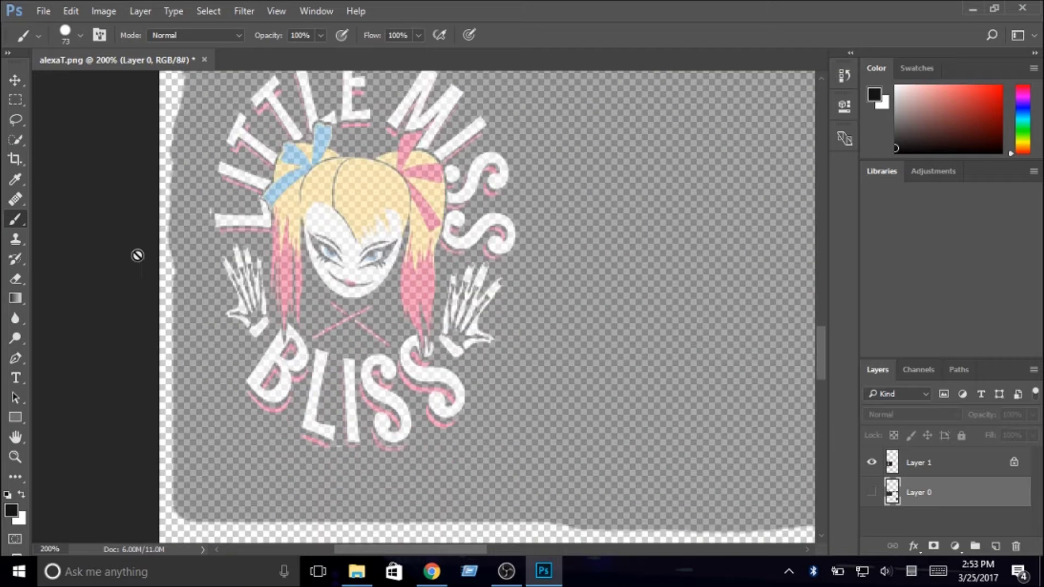
click(872, 492)
- Unlock Layer 1 and sample its near-black paint on the back piece with Layer 0 temporarily hidden
click(935, 462)
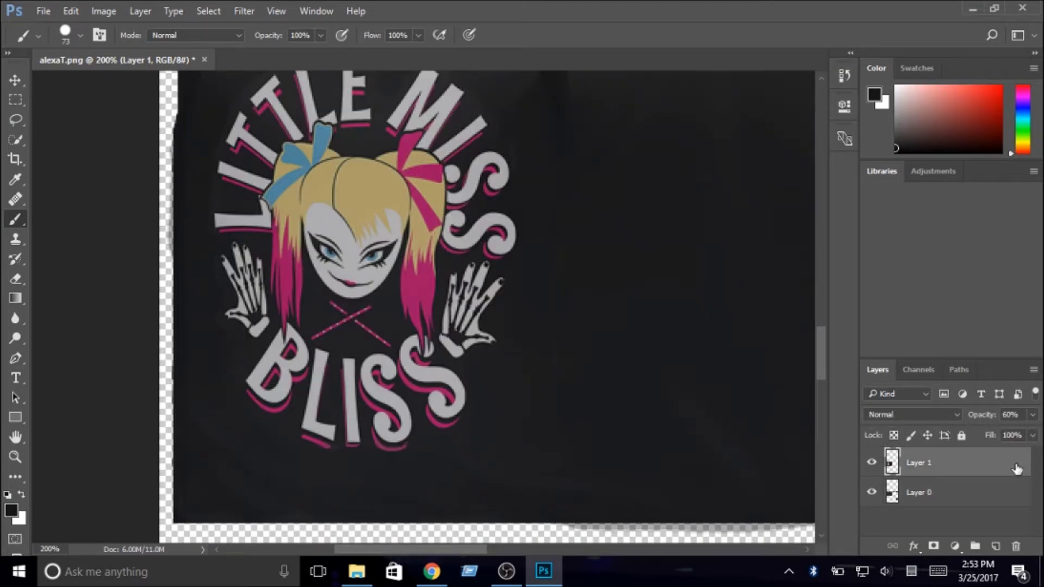
scroll(380, 272, up, 3)
click(16, 182)
click(870, 492)
click(582, 275)
click(15, 220)
click(872, 492)
scroll(461, 466, right, 10)
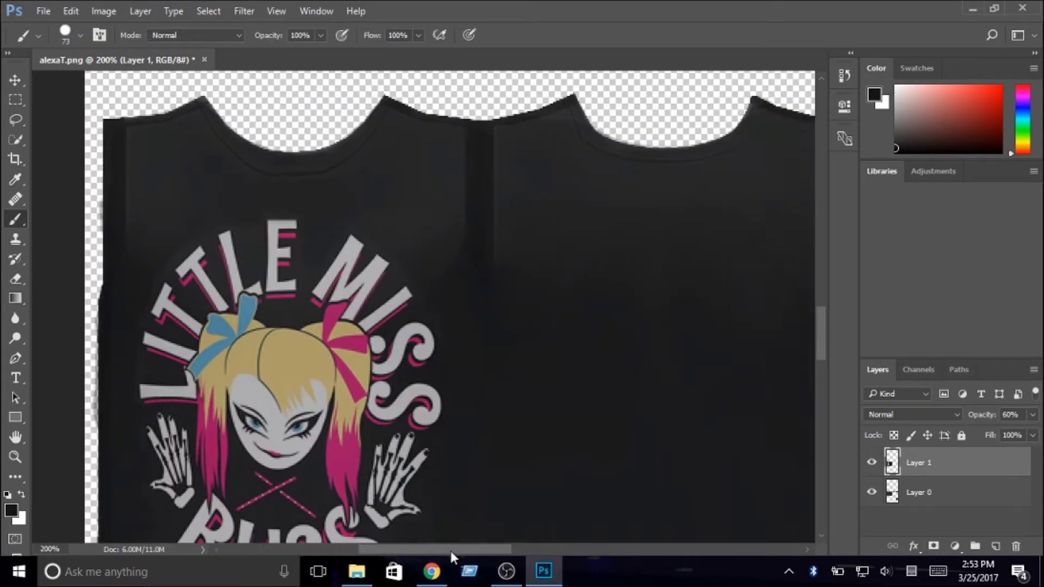
- Paint the back piece's side seam and the sleeve pieces on Layer 1 with the sampled near-black using the 73 px brush
mouse_move(483, 258)
mouse_down()
mouse_move(571, 233)
mouse_move(357, 275)
mouse_move(560, 289)
mouse_up()
scroll(386, 307, right, 8)
mouse_move(386, 307)
mouse_down()
mouse_move(465, 221)
mouse_move(594, 206)
mouse_move(413, 292)
mouse_up()
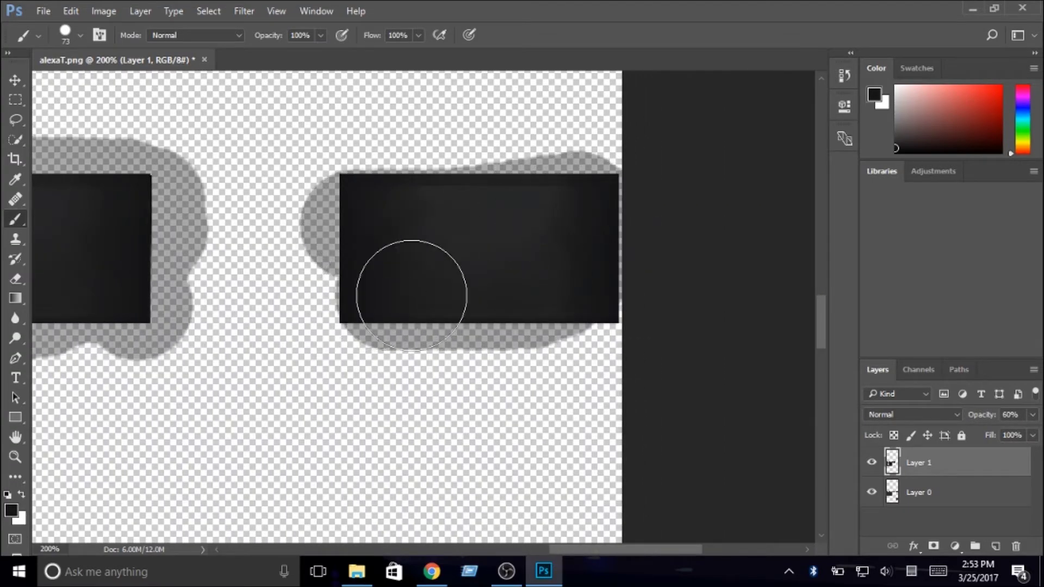
- Erase the paint overspray beside and below the outer sleeve piece at the canvas edge with the 114 px Eraser
scroll(280, 272, up, 3)
key(e)
mouse_move(250, 175)
mouse_down()
mouse_move(237, 419)
mouse_move(252, 261)
mouse_move(251, 418)
mouse_up()
scroll(341, 511, down, 3)
mouse_move(303, 345)
mouse_down()
mouse_move(332, 362)
mouse_move(636, 377)
mouse_up()
scroll(292, 198, up, 4)
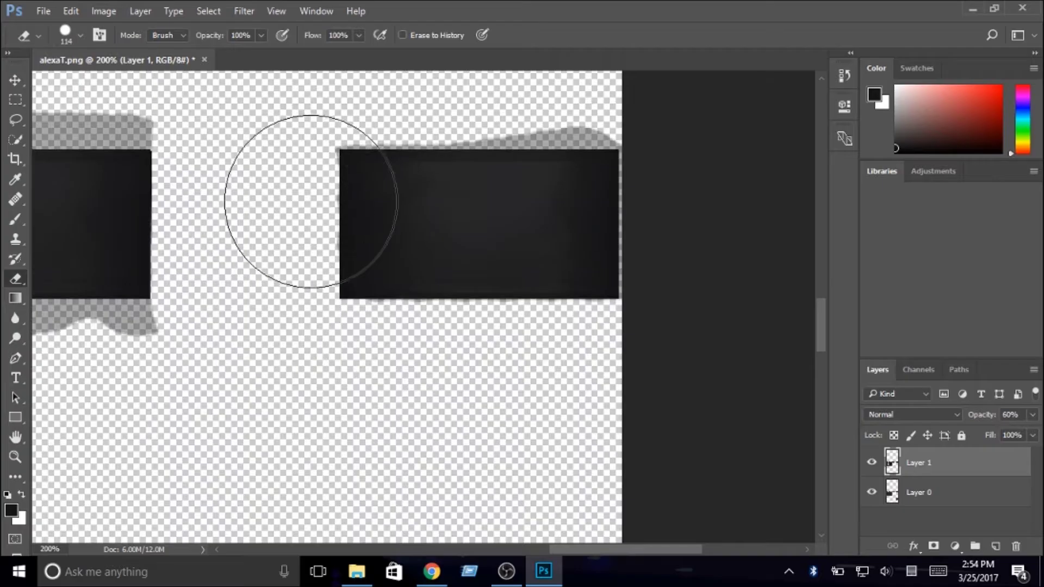
- Step back the eraser stroke that cut into the outer sleeve and erase the overspray above that piece
drag(373, 235, 363, 233)
click(70, 11)
click(142, 36)
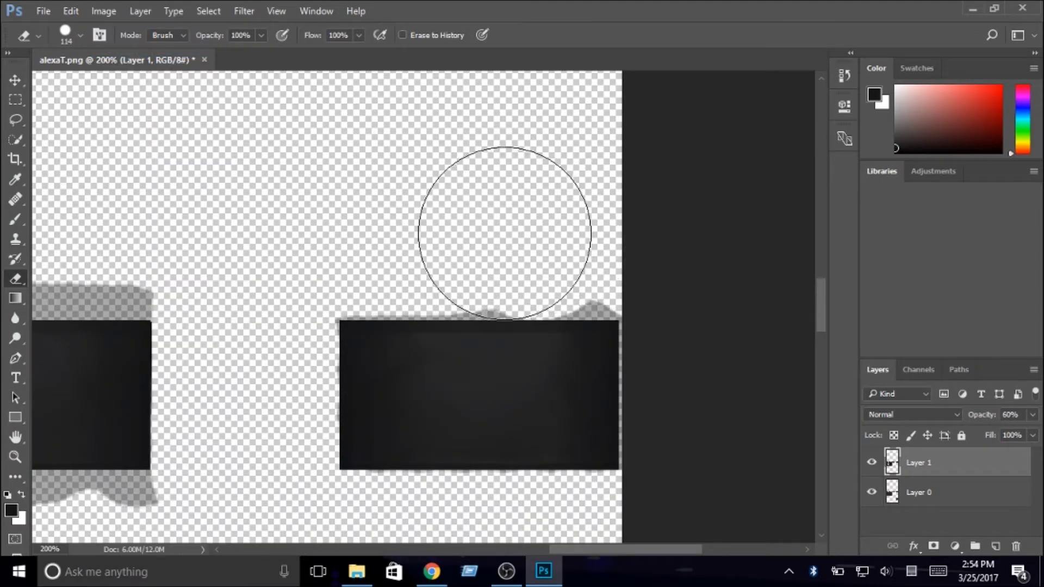
scroll(674, 236, down, 1)
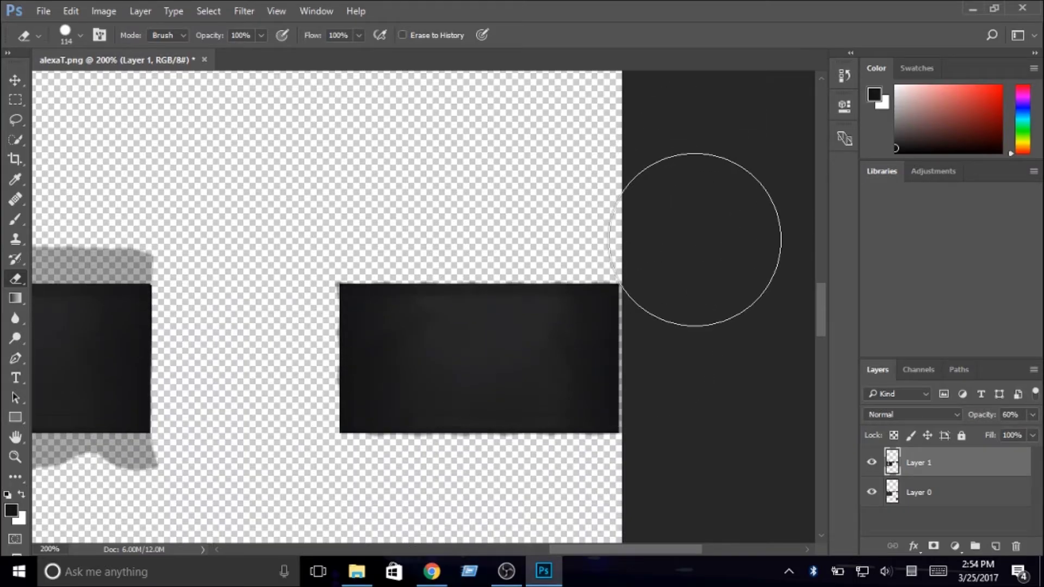
- Erase the overspray above the sleeve piece nearest the shirt body, stepping back a stray eraser stroke
drag(585, 551, 503, 550)
mouse_move(568, 196)
mouse_down()
mouse_move(424, 191)
mouse_move(552, 254)
mouse_up()
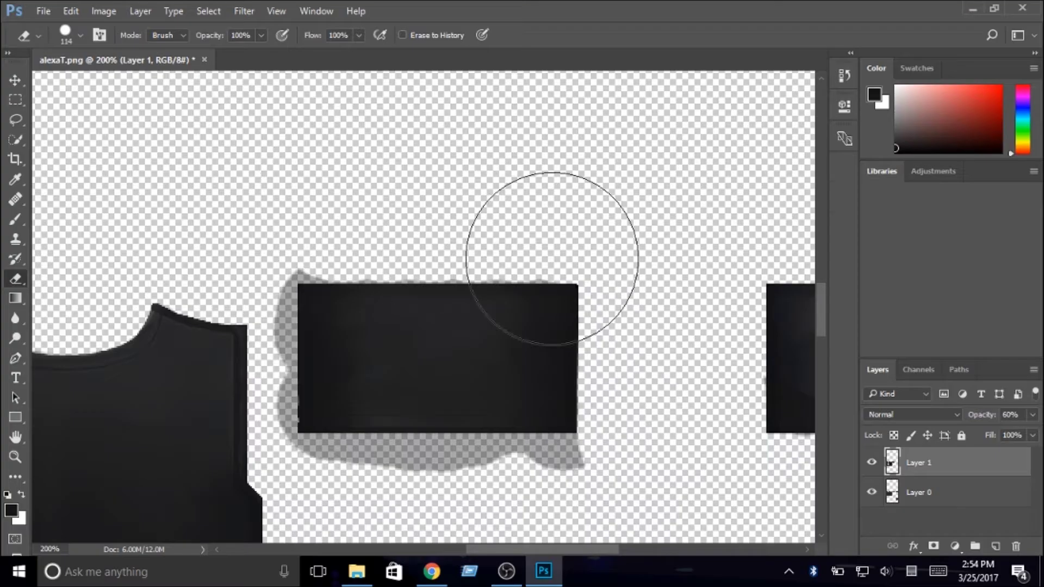
scroll(522, 380, down, 3)
click(71, 11)
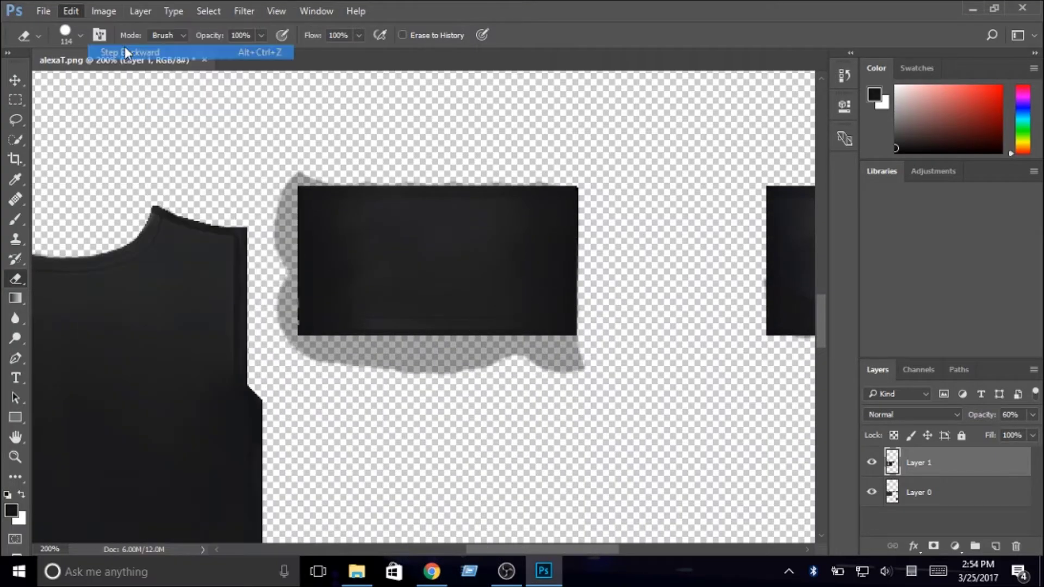
click(104, 47)
scroll(506, 179, up, 3)
mouse_move(506, 179)
mouse_down()
mouse_move(543, 177)
mouse_move(261, 170)
mouse_up()
- Erase the overspray below the sleeve nearest the shirt body, stepping back the stroke that cuts into the sleeve
scroll(420, 410, down, 10)
scroll(420, 410, up, 10)
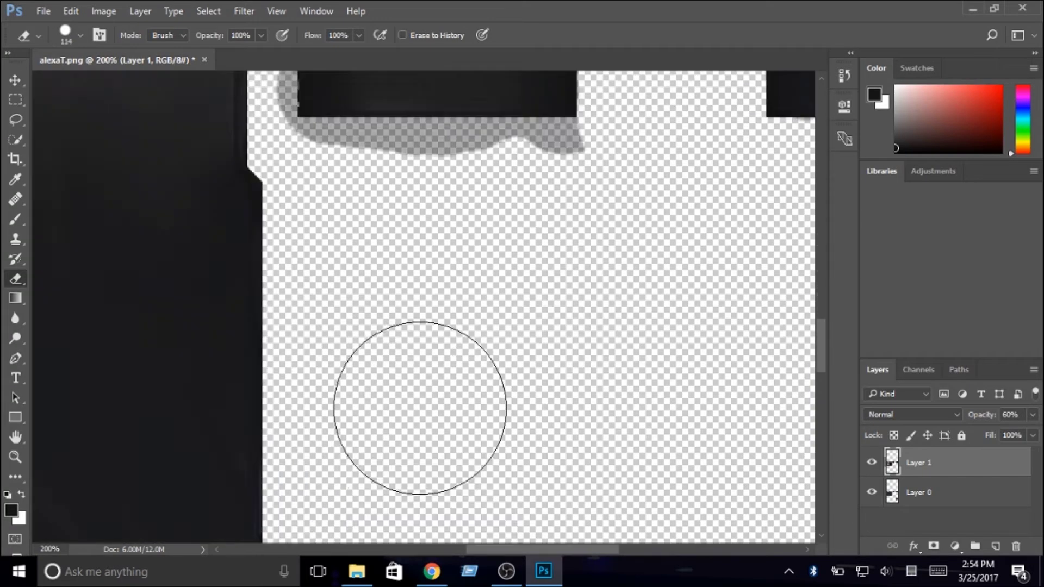
drag(543, 205, 515, 204)
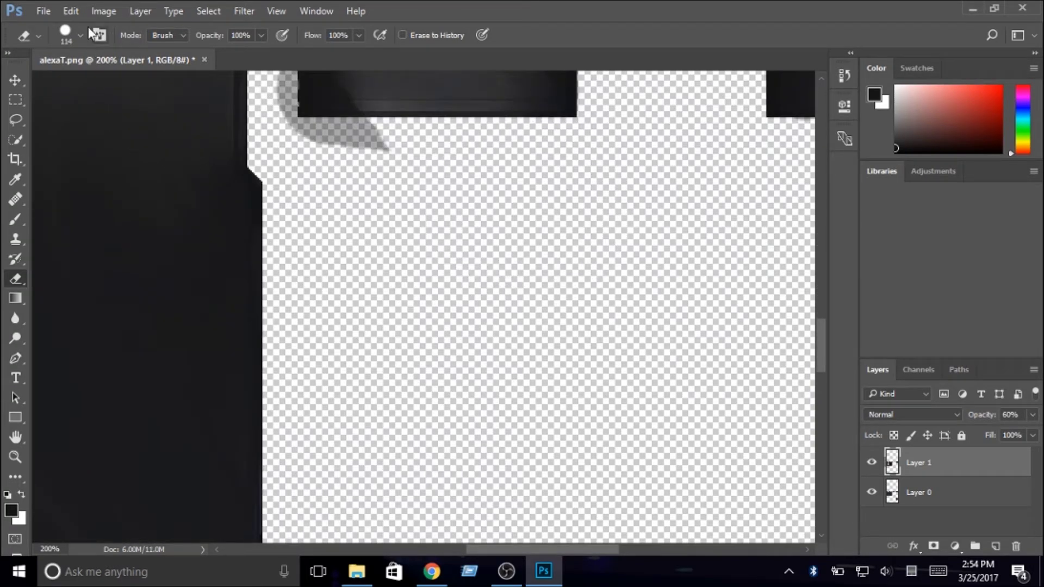
click(70, 11)
click(103, 47)
mouse_move(435, 198)
mouse_down()
mouse_move(392, 191)
mouse_move(601, 210)
mouse_up()
scroll(435, 163, up, 3)
- Reduce the Eraser to 37 px and erase the remaining overspray in the narrow gap between the sleeve and the shirt body
click(81, 35)
drag(123, 85, 115, 80)
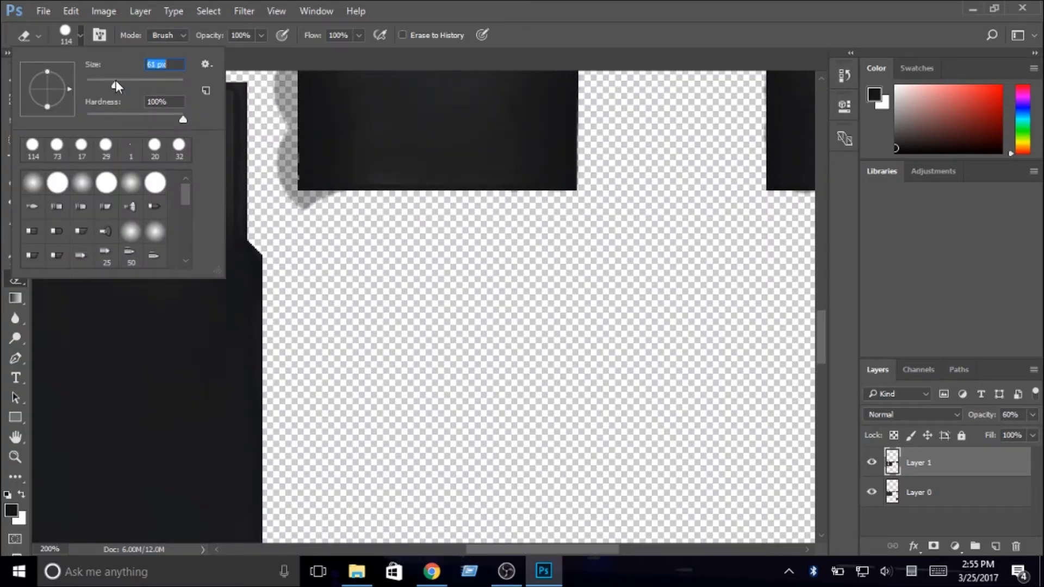
click(303, 198)
scroll(315, 240, up, 3)
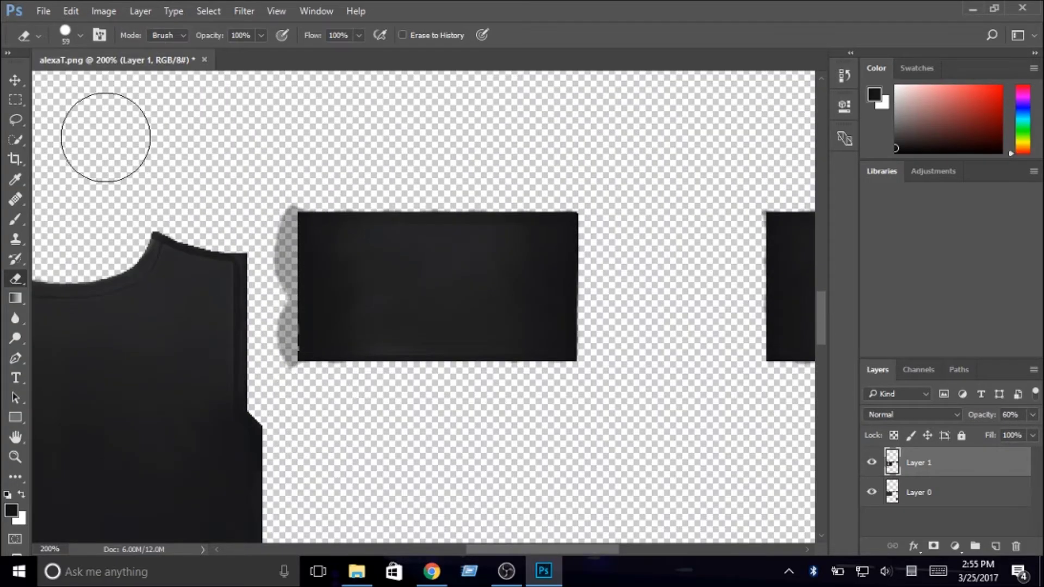
click(80, 36)
click(273, 197)
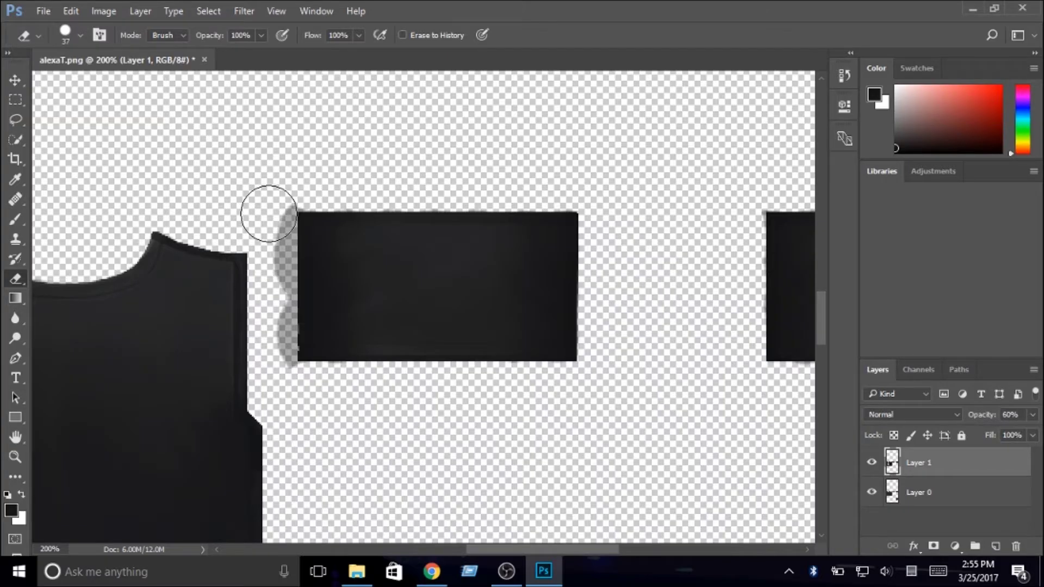
scroll(260, 238, down, 2)
scroll(121, 280, left, 4)
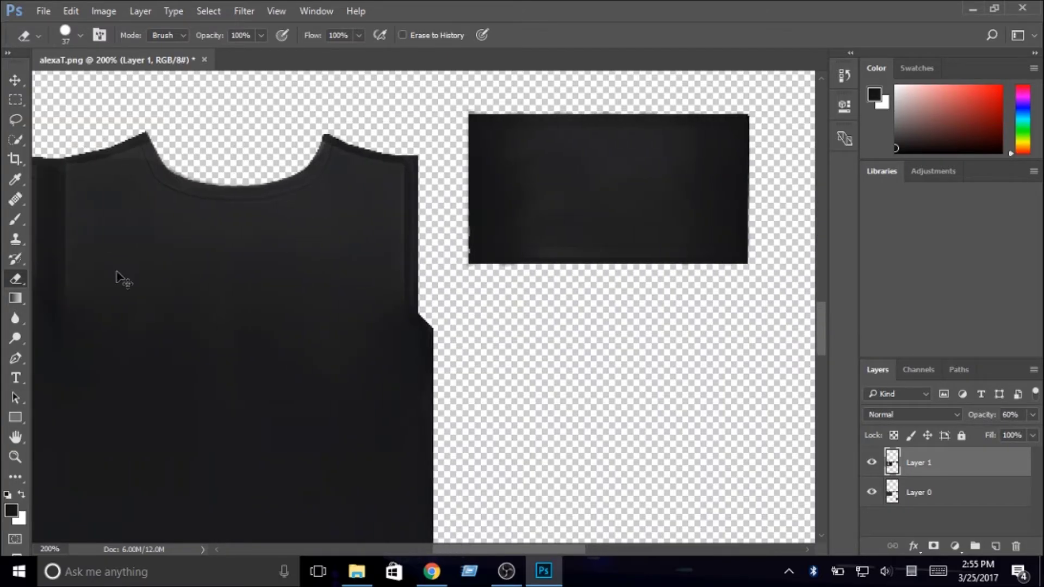
- Set Layer 1's opacity to 52% while viewing the whole shirt texture
key(ctrl+minus)
key(ctrl+minus)
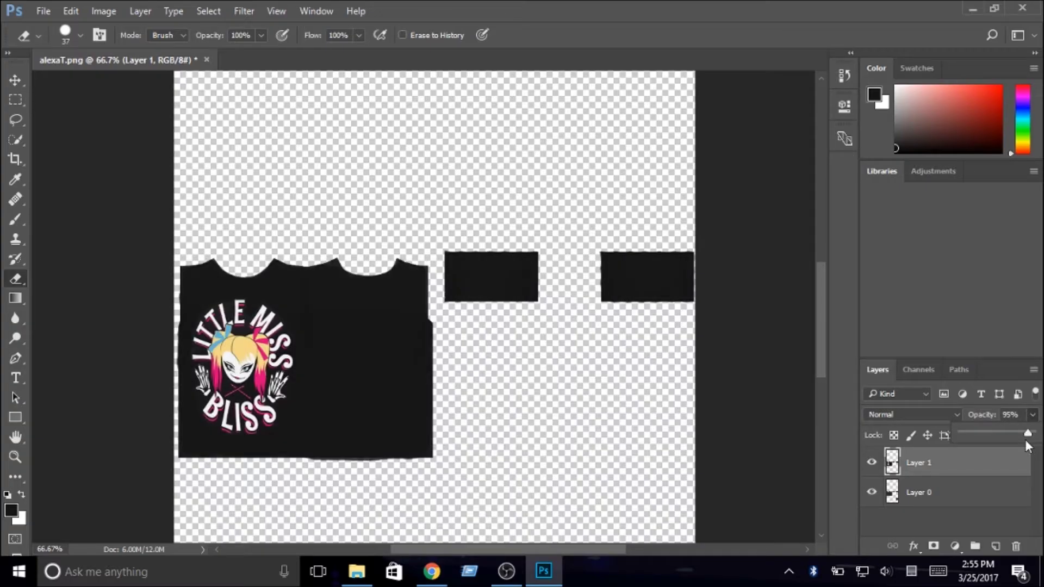
drag(1021, 436, 998, 432)
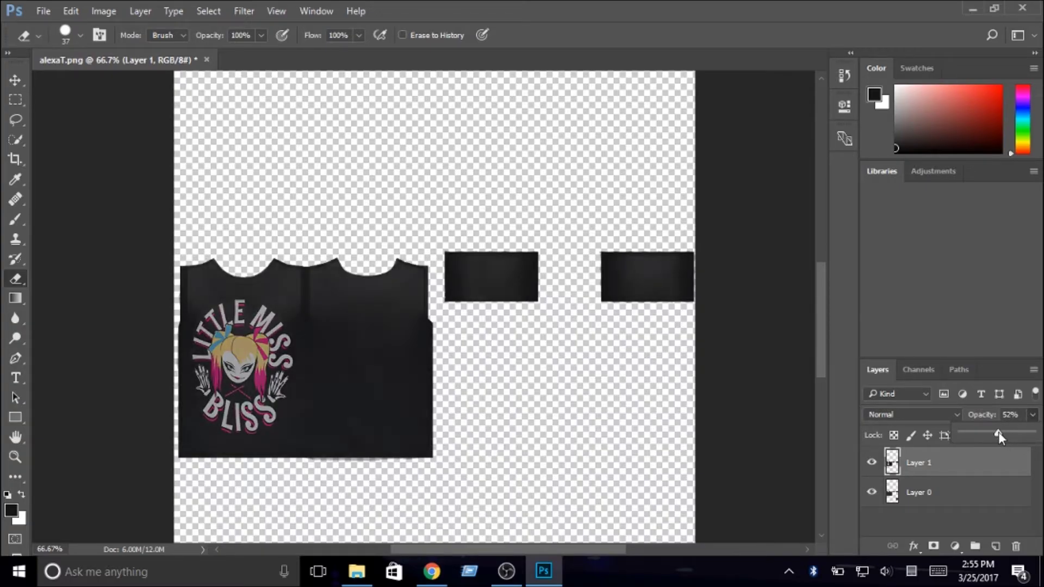
- Save a PNG copy of the texture to the Desktop as alexaTM.png, keeping the original alexaT.png
click(44, 11)
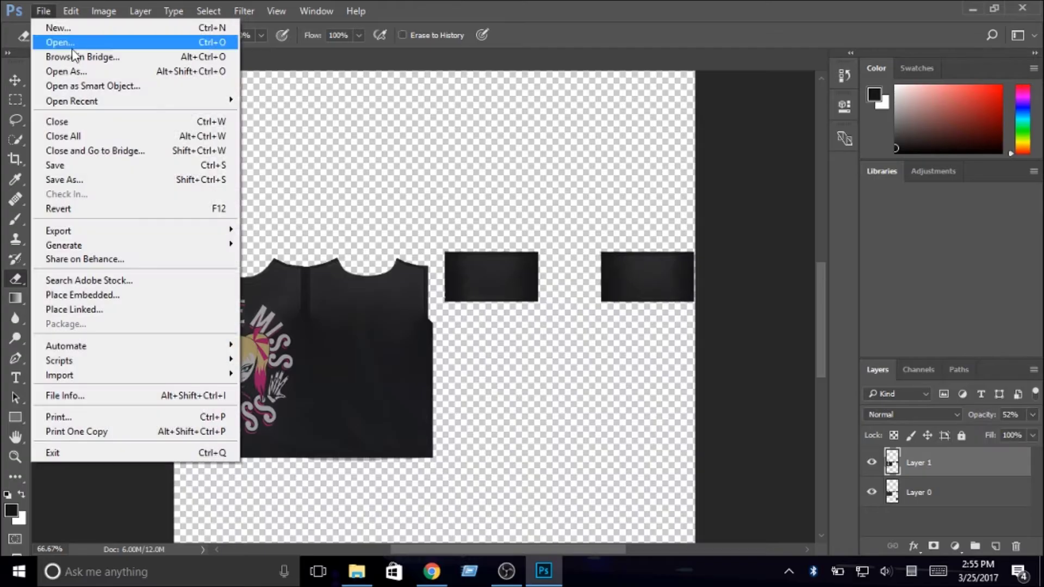
click(94, 182)
click(171, 307)
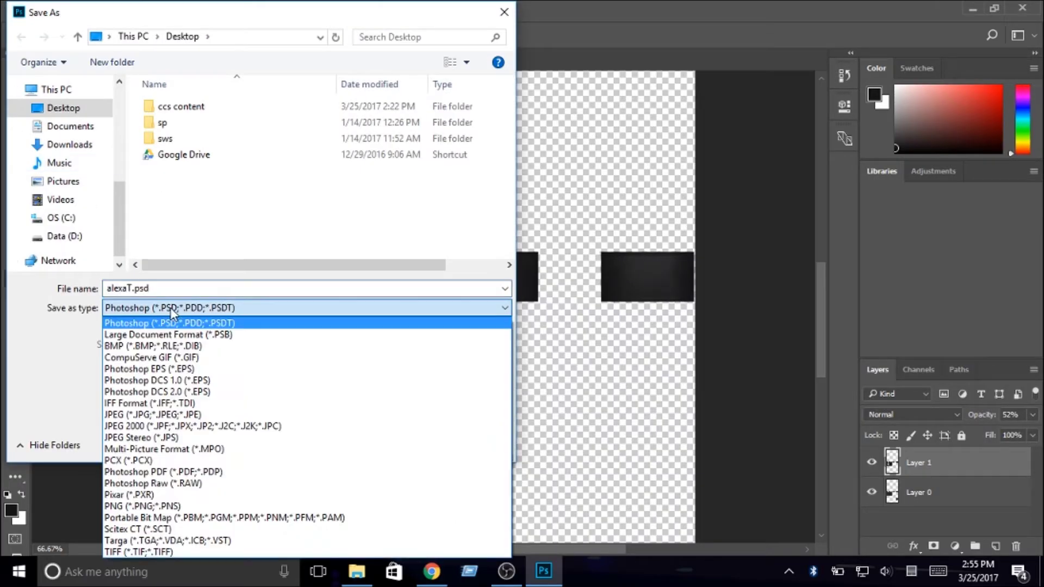
click(195, 505)
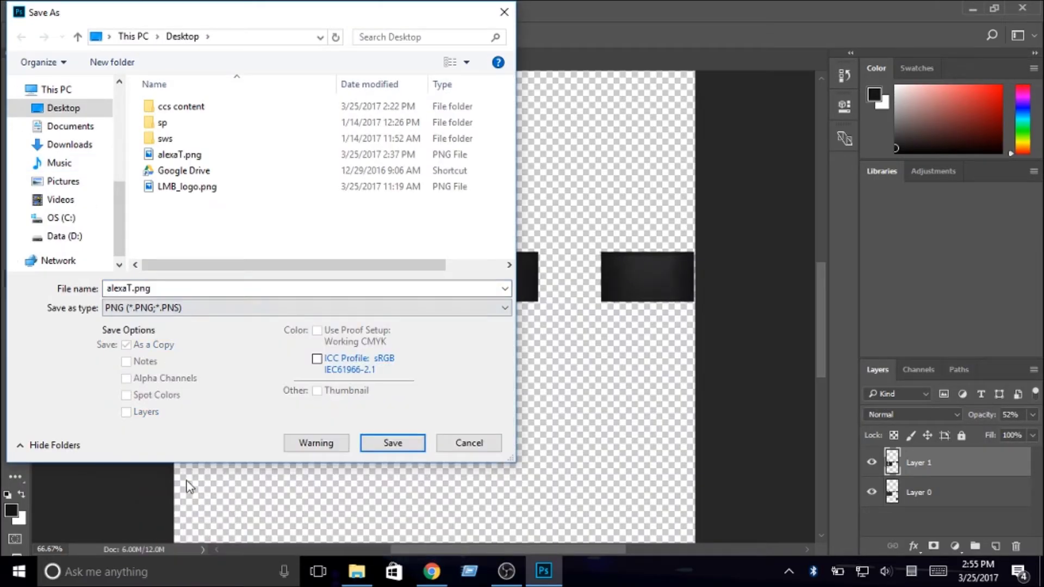
click(392, 444)
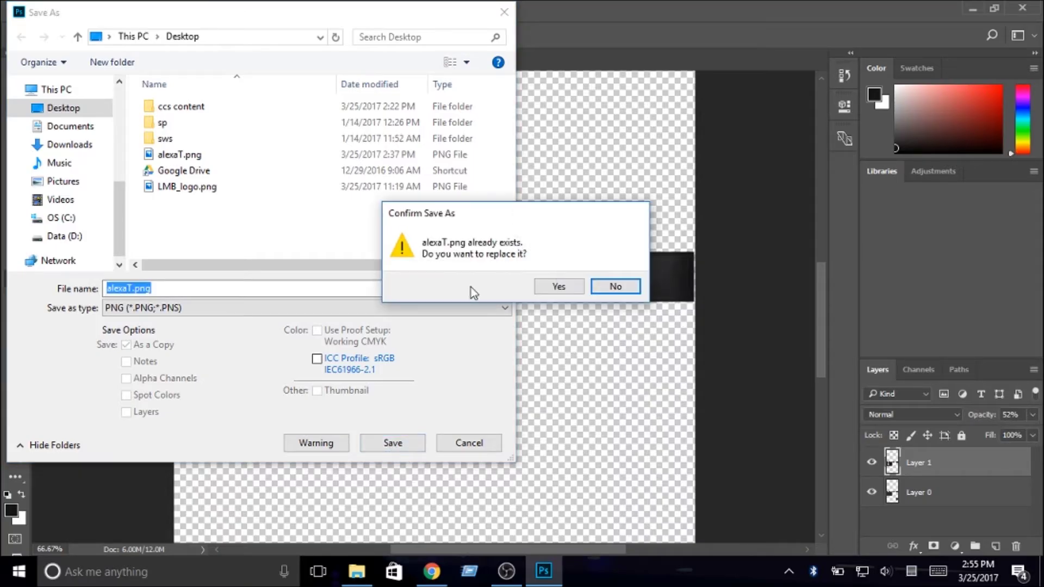
click(596, 290)
click(133, 288)
text(M)
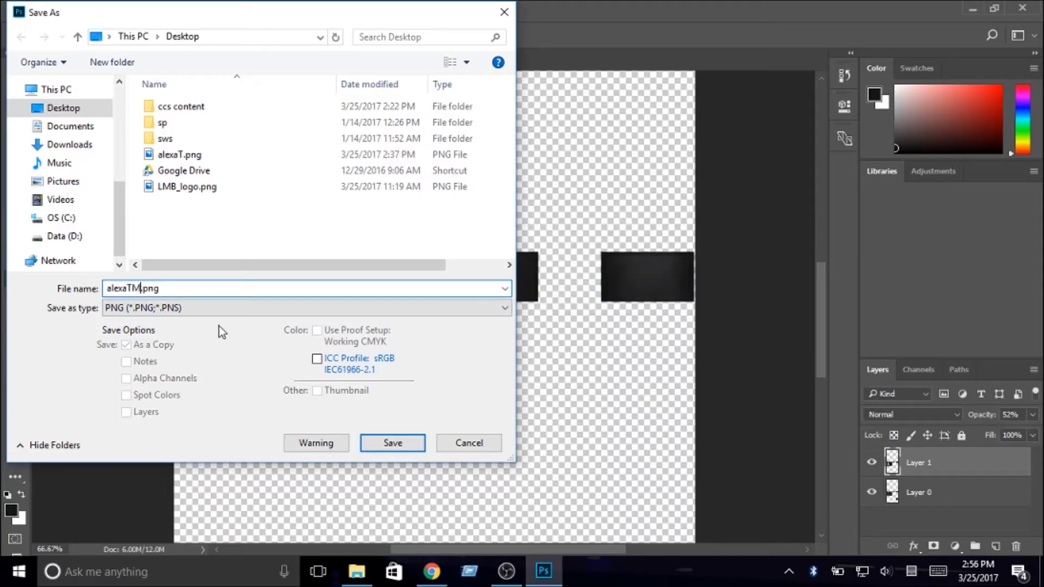
key(Return)
click(586, 178)
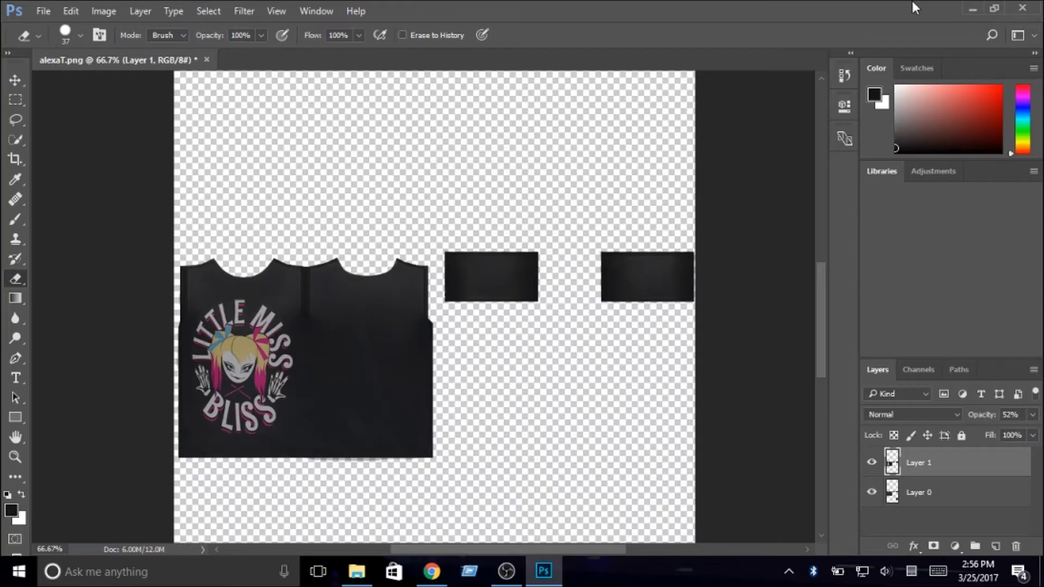
- Close Photoshop and save the layered document as alexaT.psd
click(1024, 9)
click(490, 226)
click(374, 443)
click(707, 172)
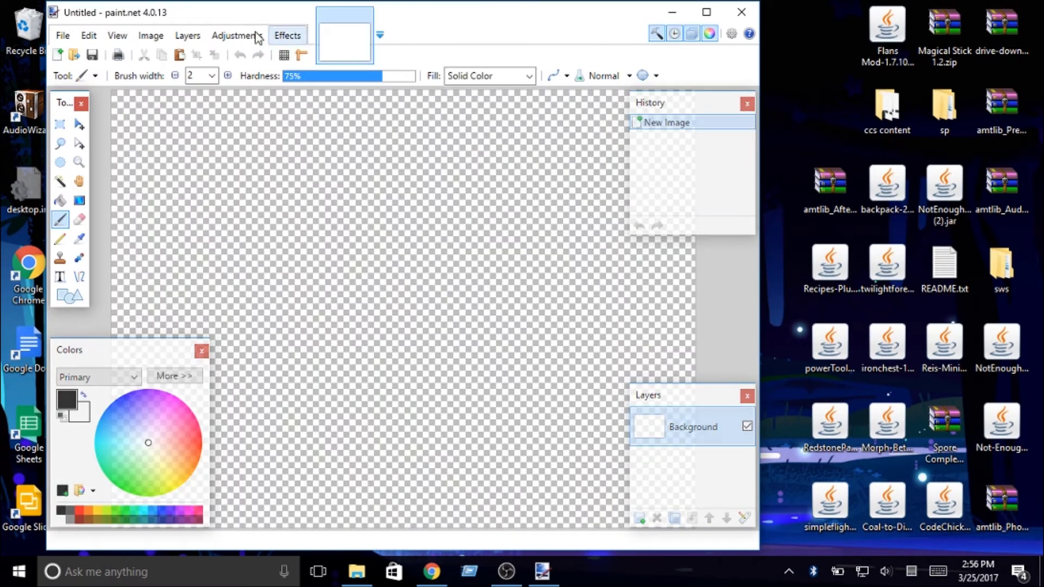
- Open alexaTM.png from the Desktop in paint.net
click(63, 36)
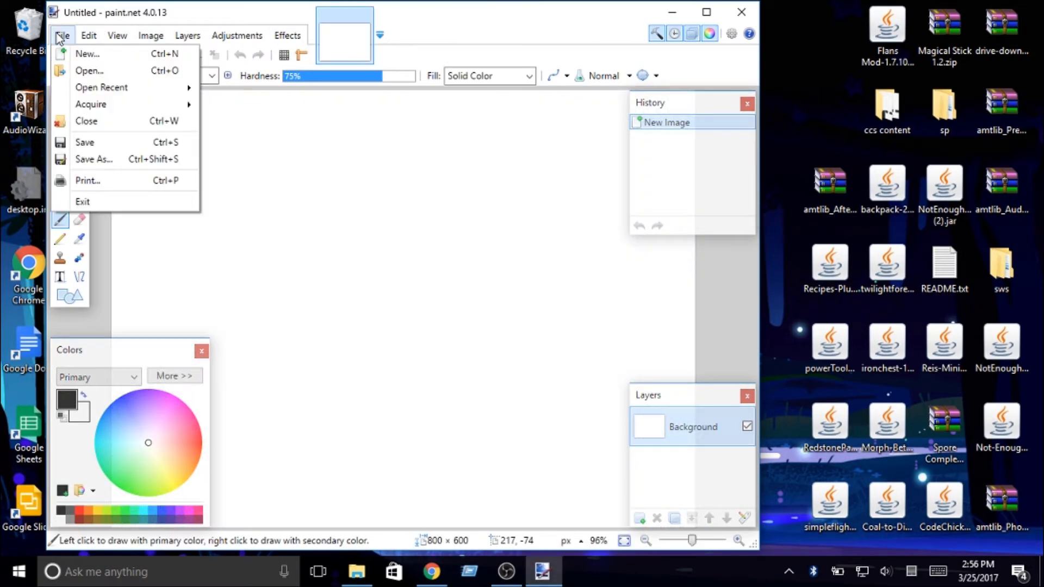
click(88, 75)
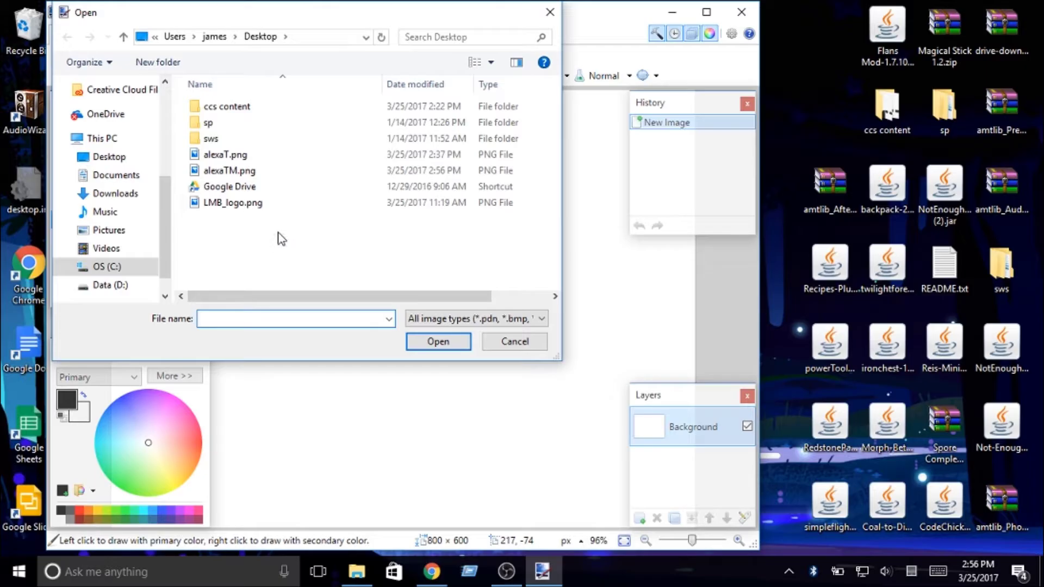
click(250, 170)
click(433, 346)
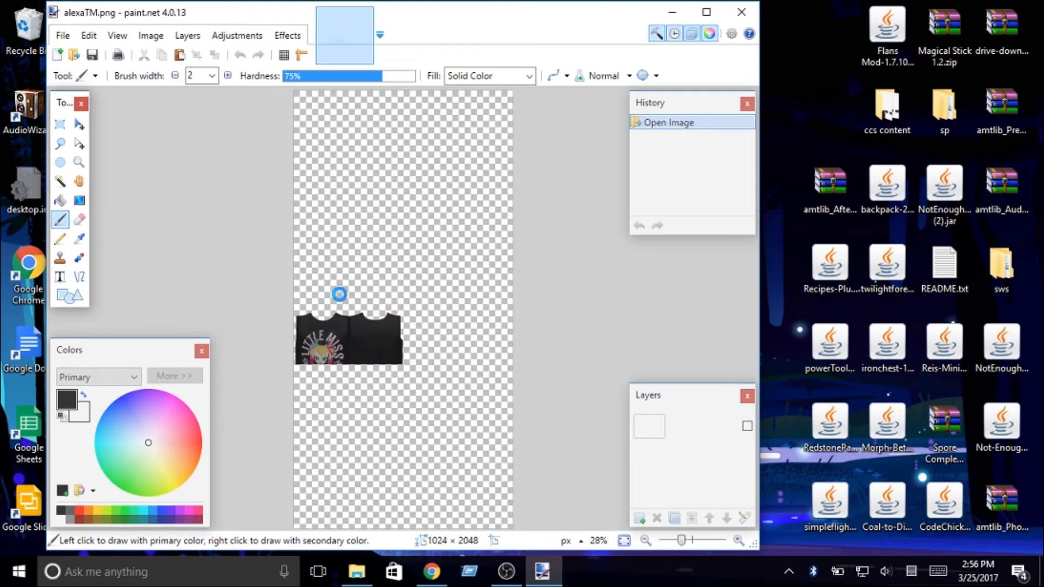
- Save the image as alexaTM.dds with DXT5 (Interpolated Alpha) compression and mip maps generated, and close paint.net
click(62, 36)
click(111, 159)
click(213, 308)
click(200, 403)
click(437, 342)
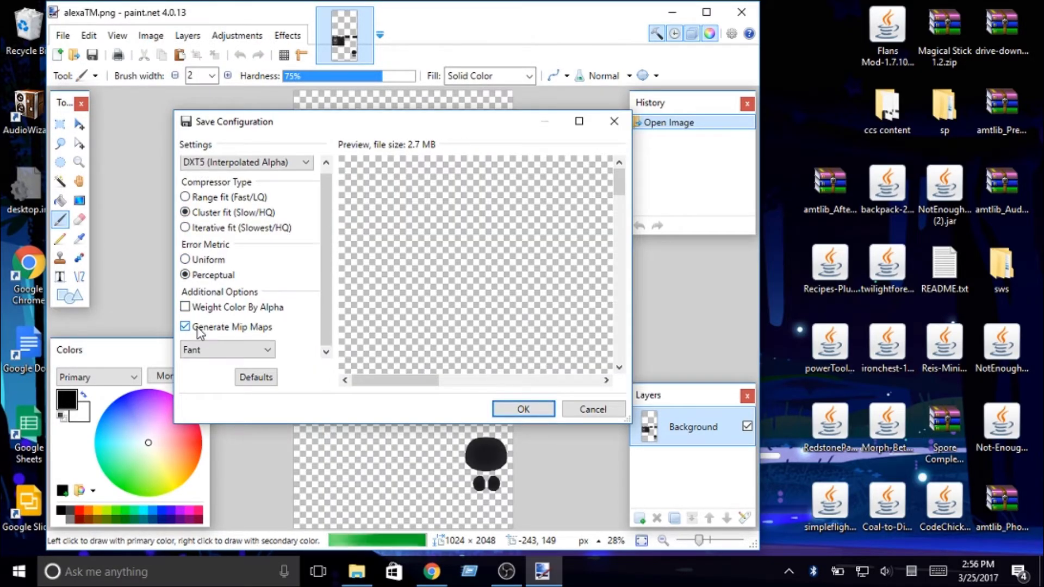
click(518, 411)
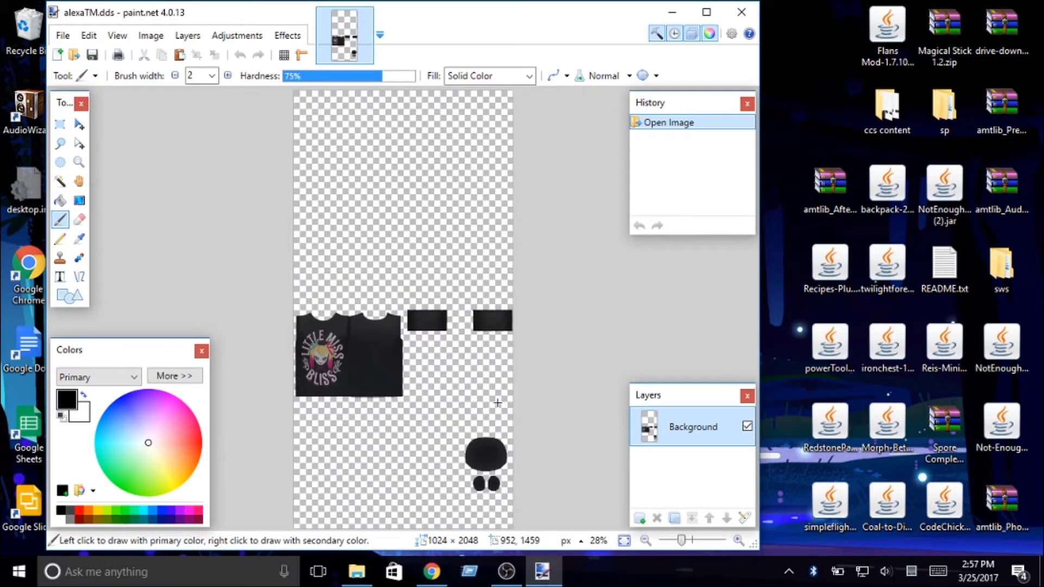
click(743, 15)
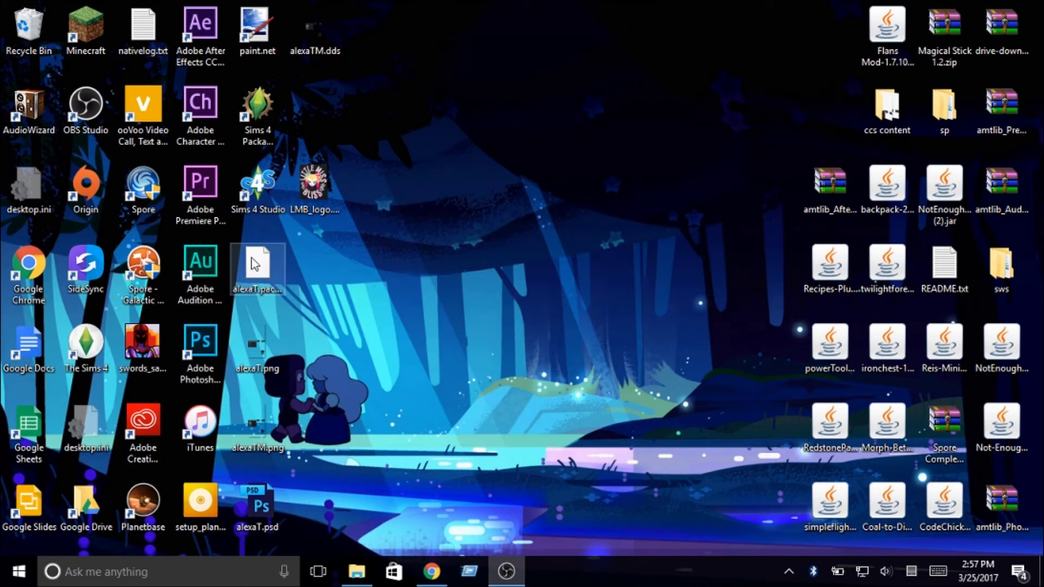
- Start Sims 4 Studio, filter the clothing catalogue to male Clothing Top, and select the plain black T-shirt
double_click(267, 188)
click(297, 267)
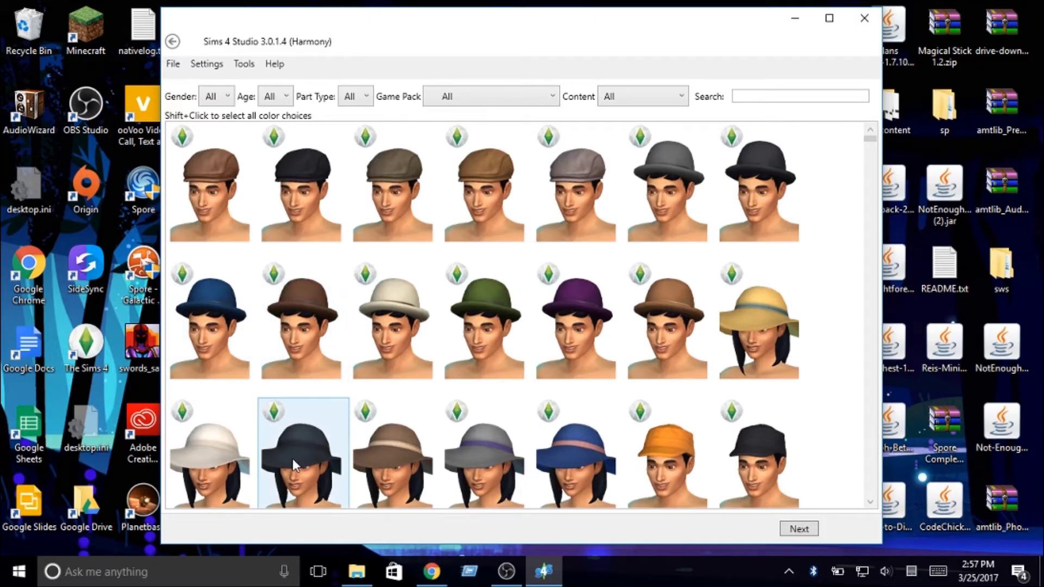
click(209, 157)
click(372, 96)
click(317, 236)
click(433, 289)
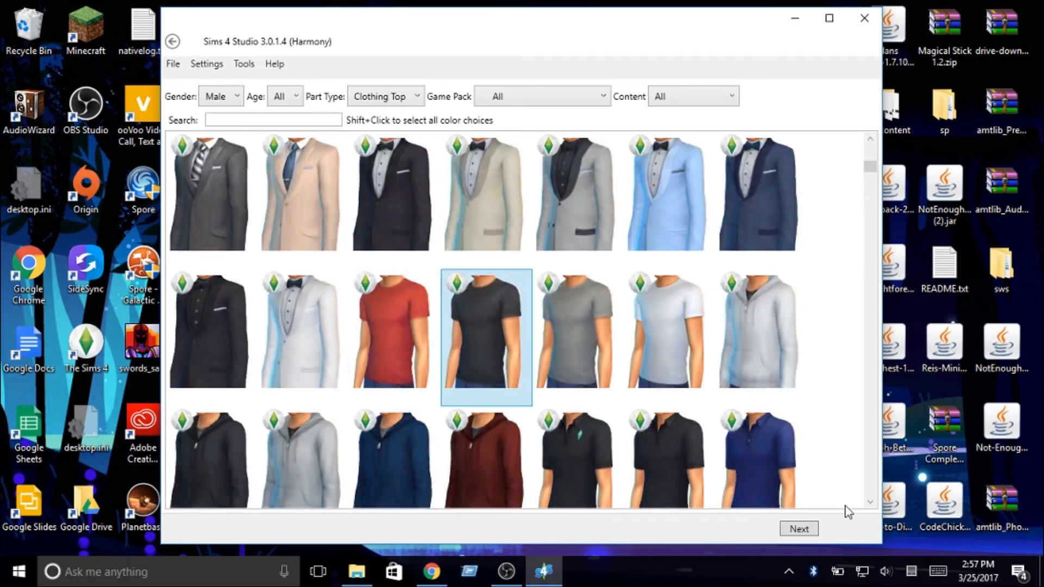
- Create a package from the selected black T-shirt and save it to the Desktop as r.package
click(799, 528)
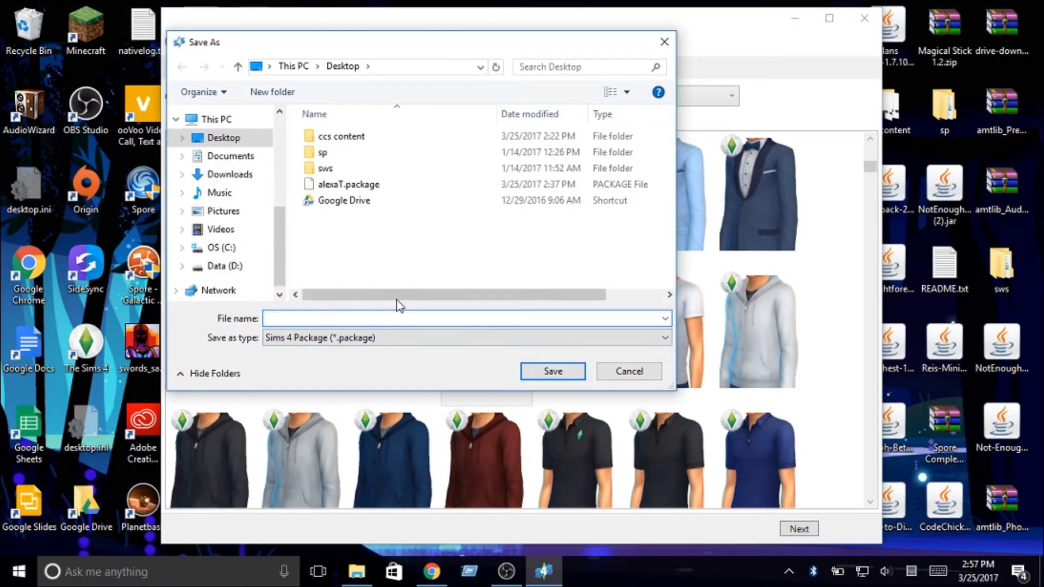
text(r)
key(Return)
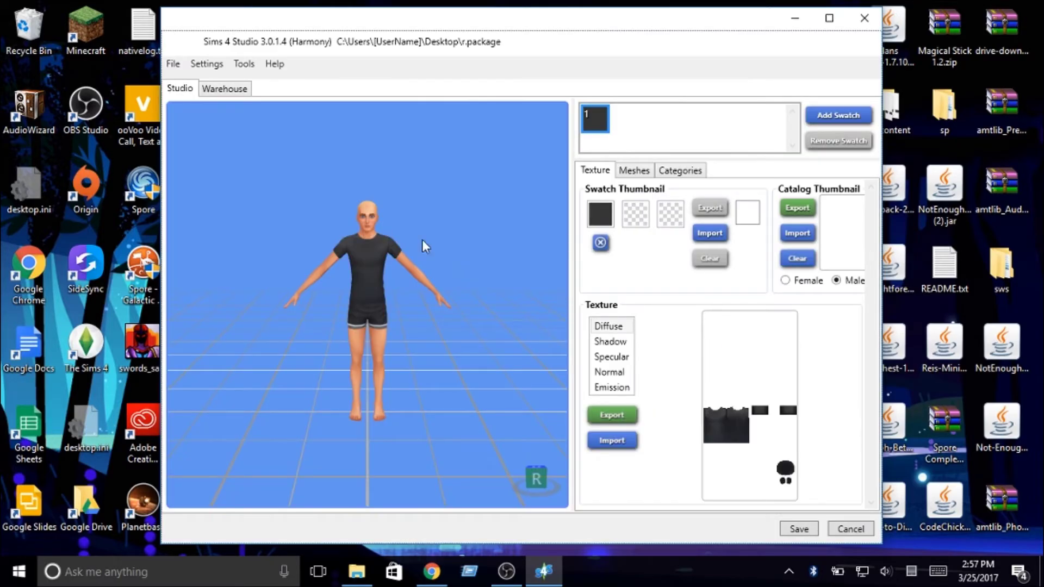
- Import alexaTM.png as the shirt's Diffuse texture, check it on the Sim and save the package
click(625, 446)
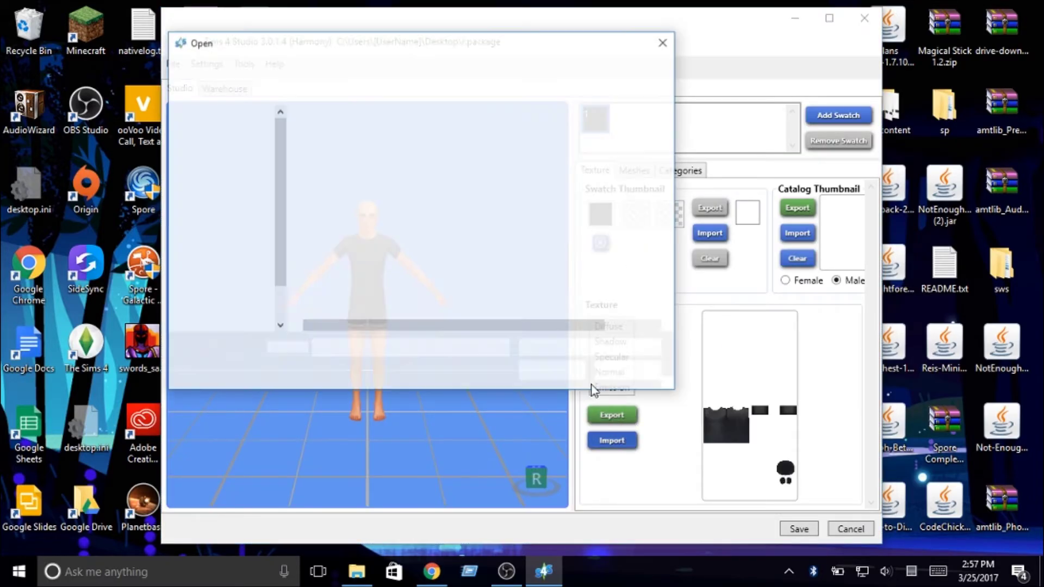
click(343, 200)
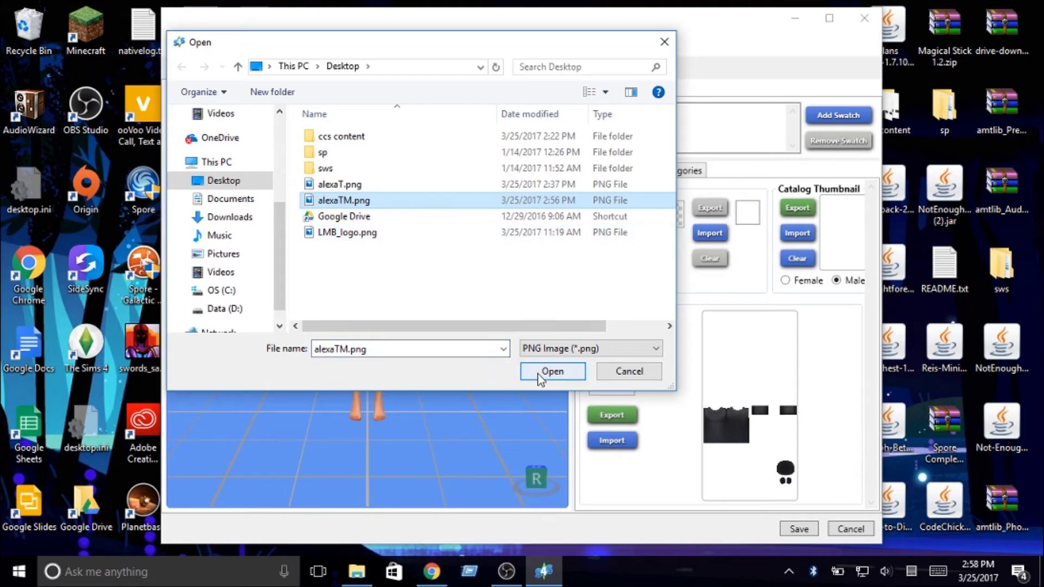
click(541, 377)
scroll(372, 275, up, 5)
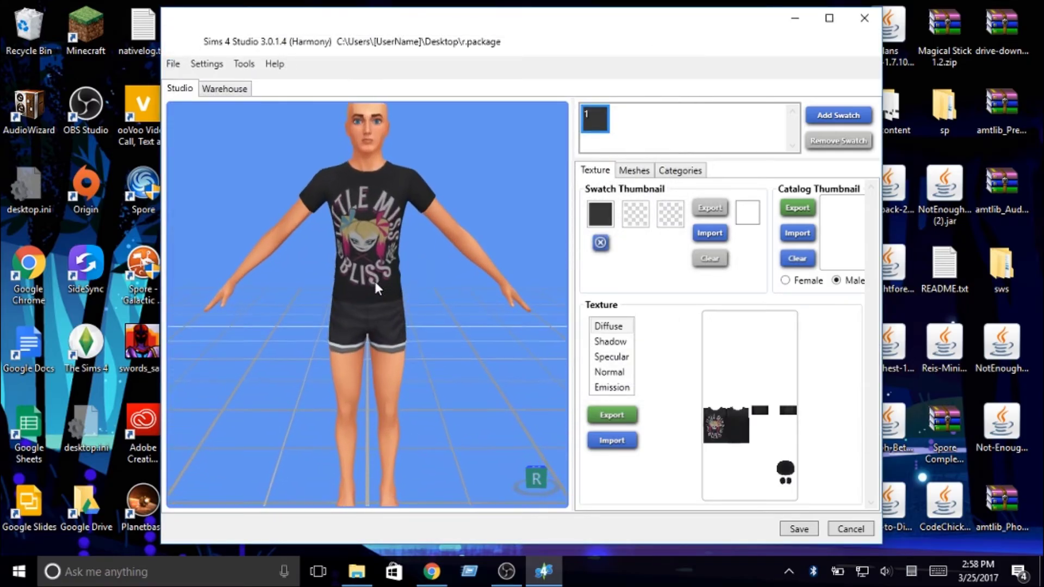
click(798, 529)
click(549, 334)
- Minimize Sims 4 Studio and rename r.package on the Desktop as AlexaBliss.package
click(795, 18)
right_click(311, 111)
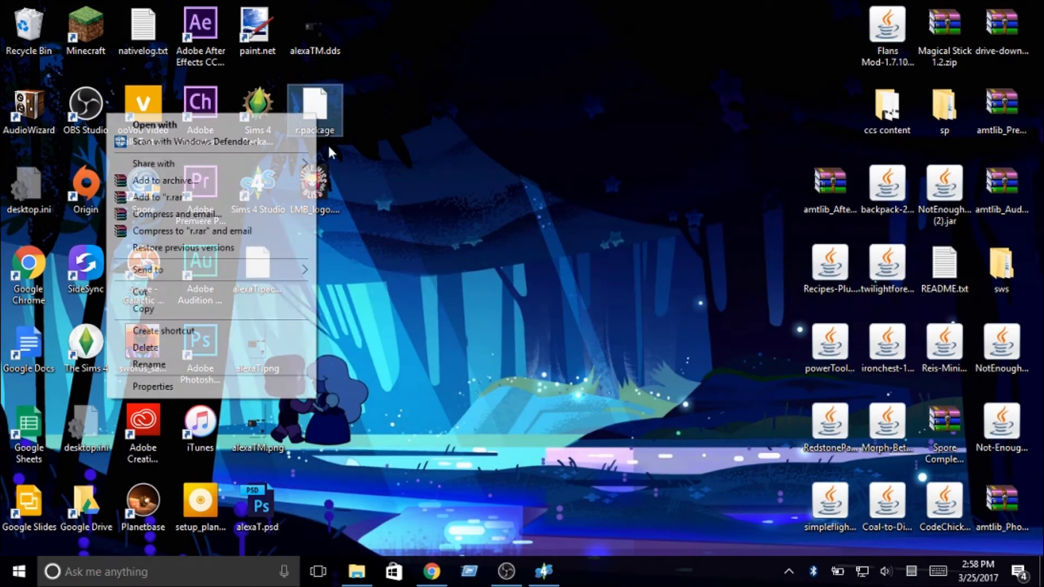
click(191, 368)
key(Delete)
key(Delete)
text(Alexabil)
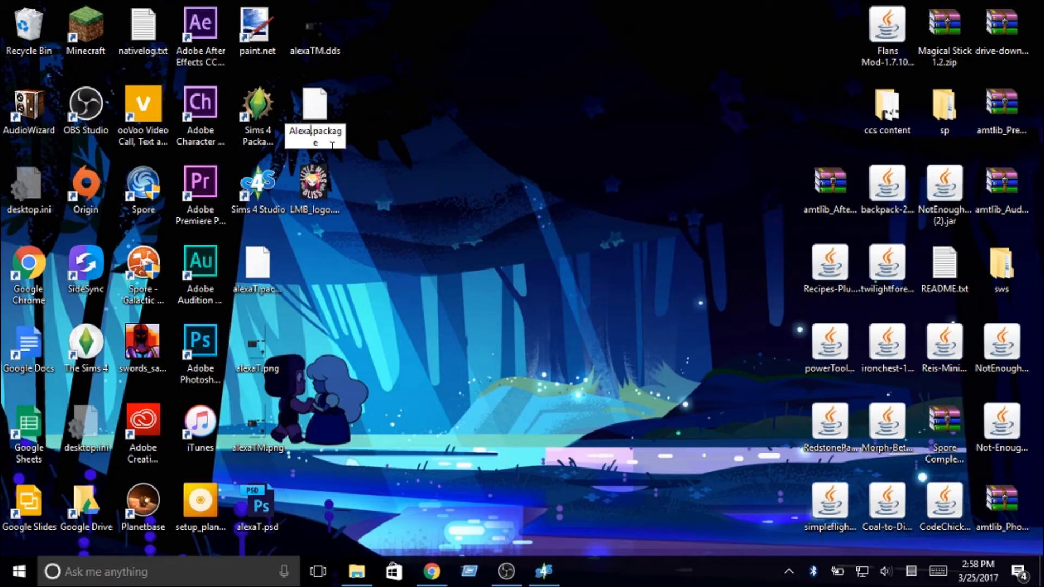
key(Return)
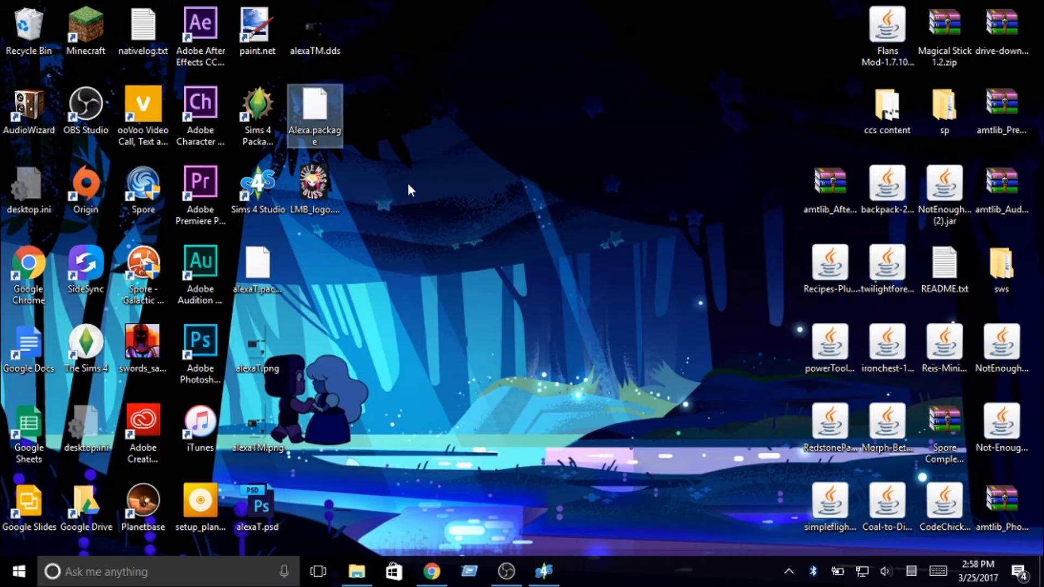
right_click(312, 120)
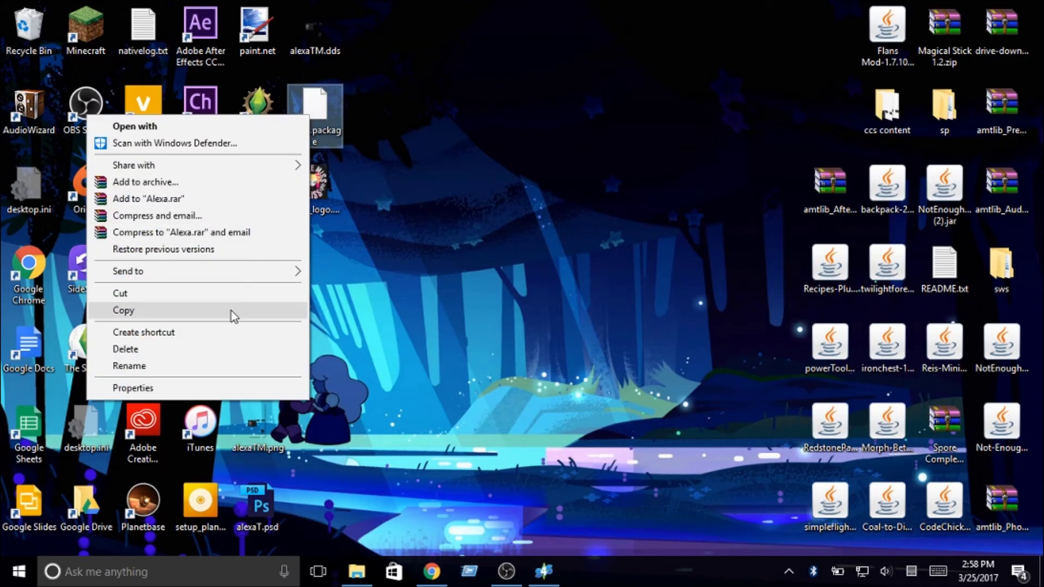
click(240, 363)
text(Bliss)
key(Return)
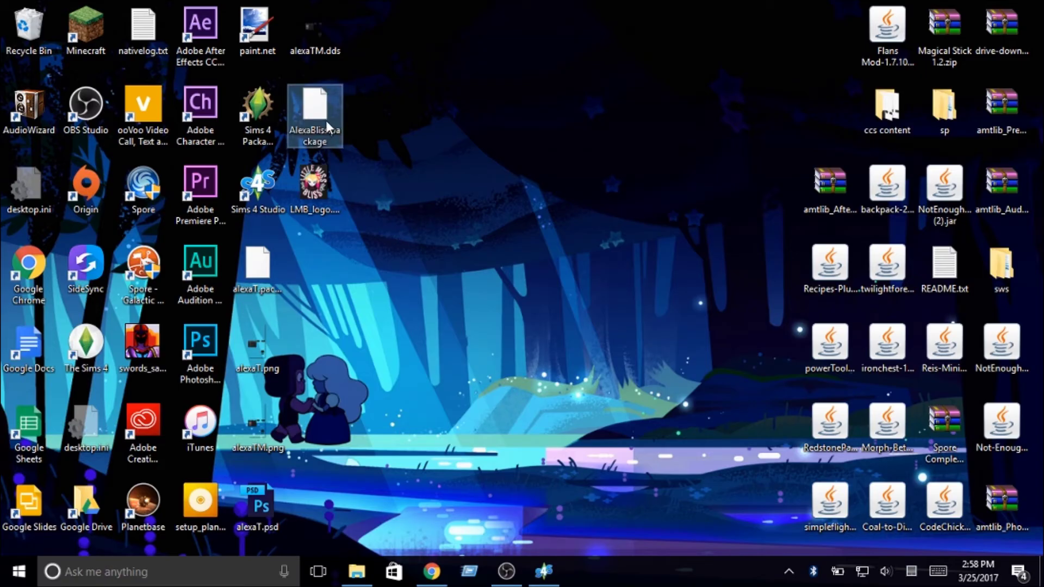
- Open the folder Documents\Electronic Arts\The Sims 4\Mods\new in File Explorer
click(356, 571)
click(161, 291)
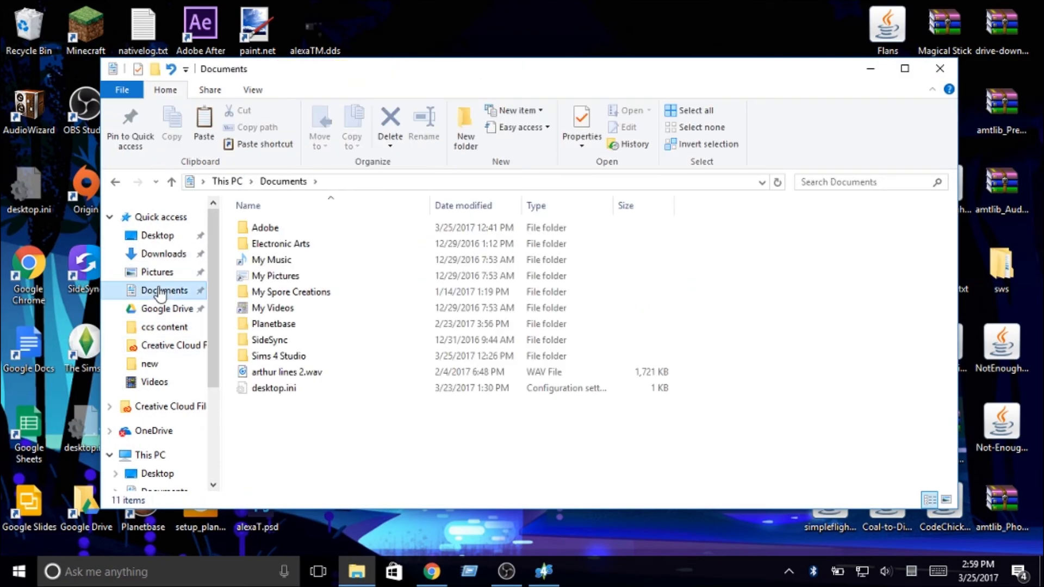
key(Up)
key(Up)
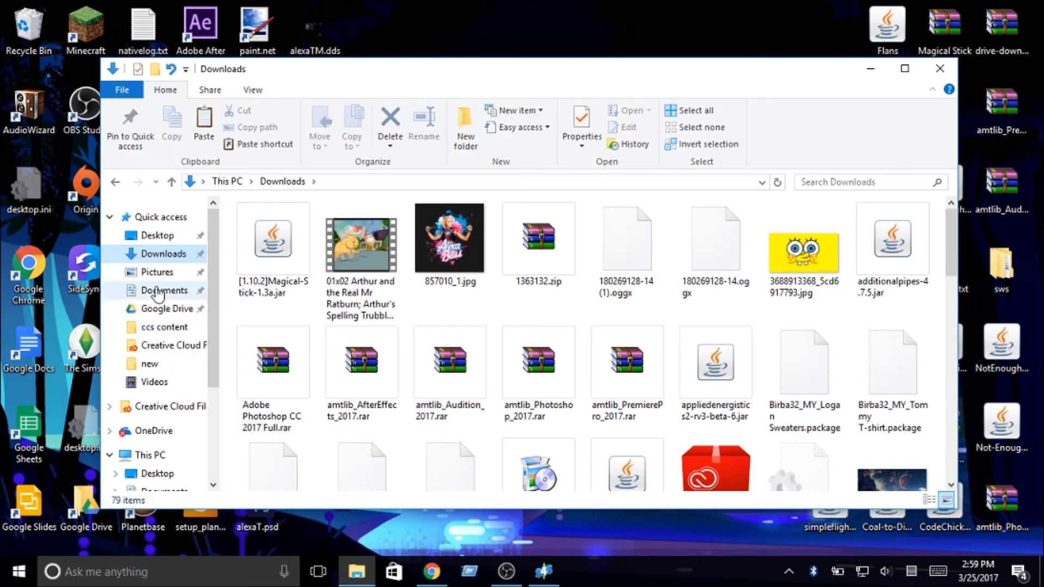
click(159, 291)
double_click(296, 243)
double_click(272, 227)
double_click(270, 276)
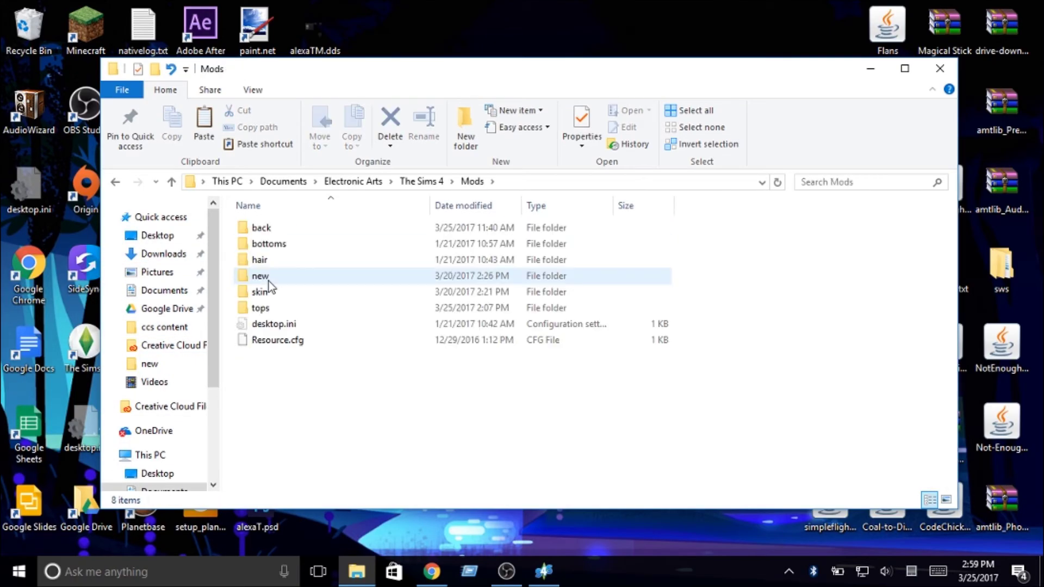
double_click(270, 276)
- Move AlexaBliss.package from the Desktop into the new folder inside Mods, and close the folder window
mouse_move(257, 25)
mouse_down()
mouse_move(340, 6)
mouse_move(327, 21)
mouse_up()
drag(611, 73, 583, 226)
drag(607, 326, 830, 436)
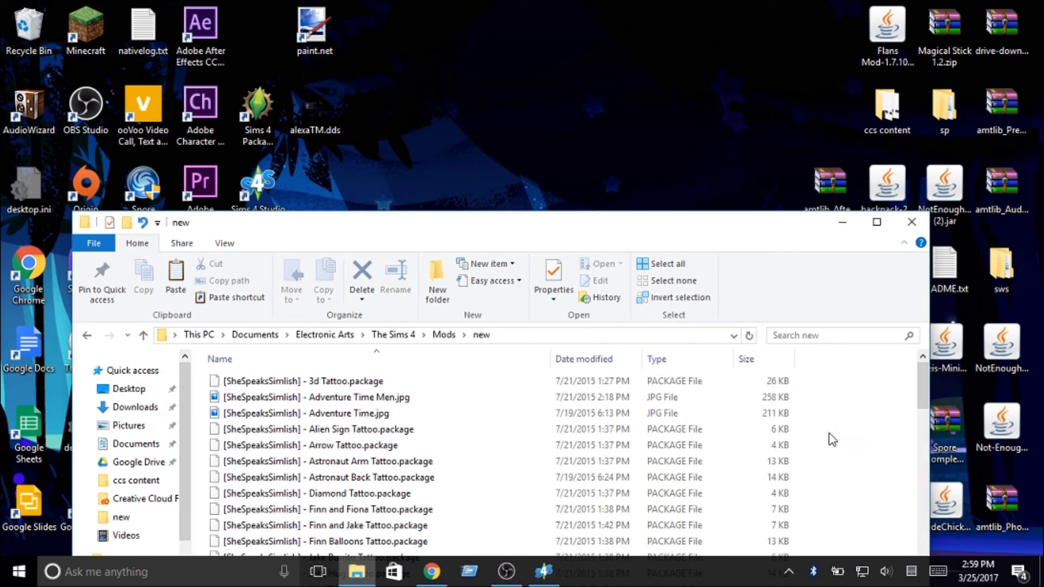
drag(466, 226, 446, 17)
key(alt+F4)
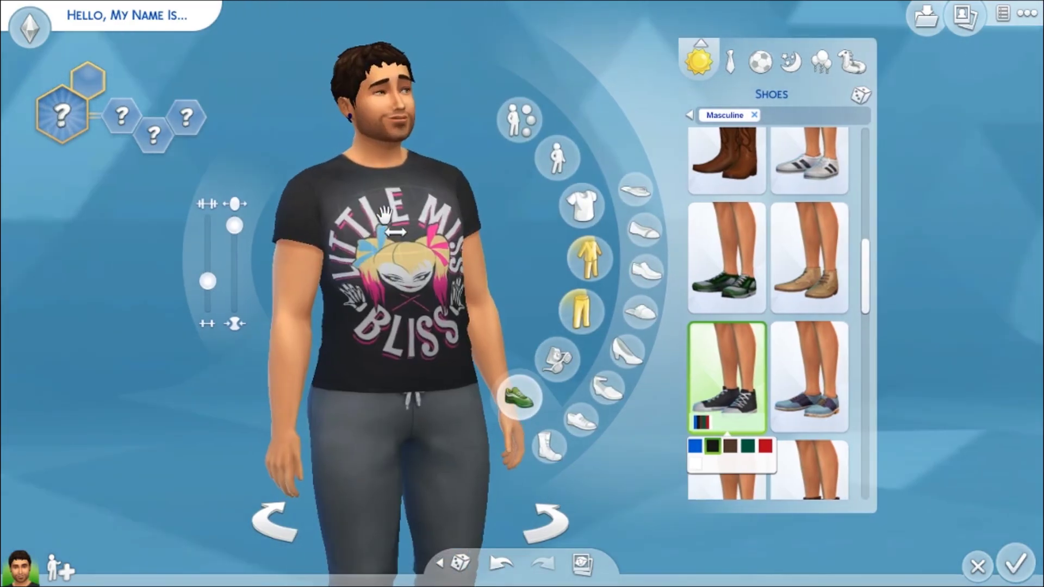
- In The Sims 4, inspect the Little Miss Bliss T-shirt on the male Sim up close and in the masculine Tops catalogue
scroll(396, 234, up, 3)
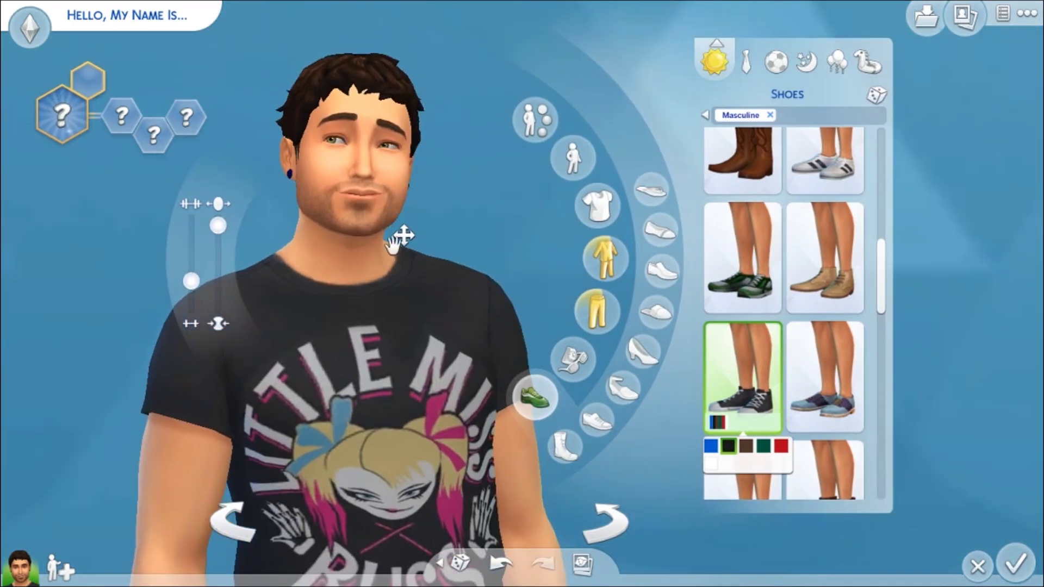
scroll(400, 234, down, 3)
scroll(390, 275, up, 3)
scroll(420, 321, down, 1)
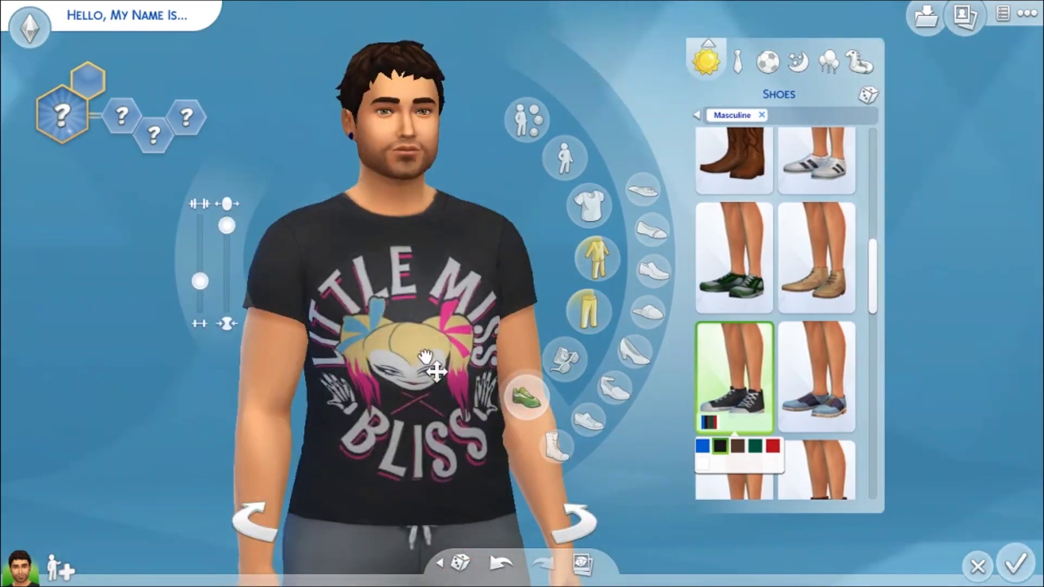
click(433, 361)
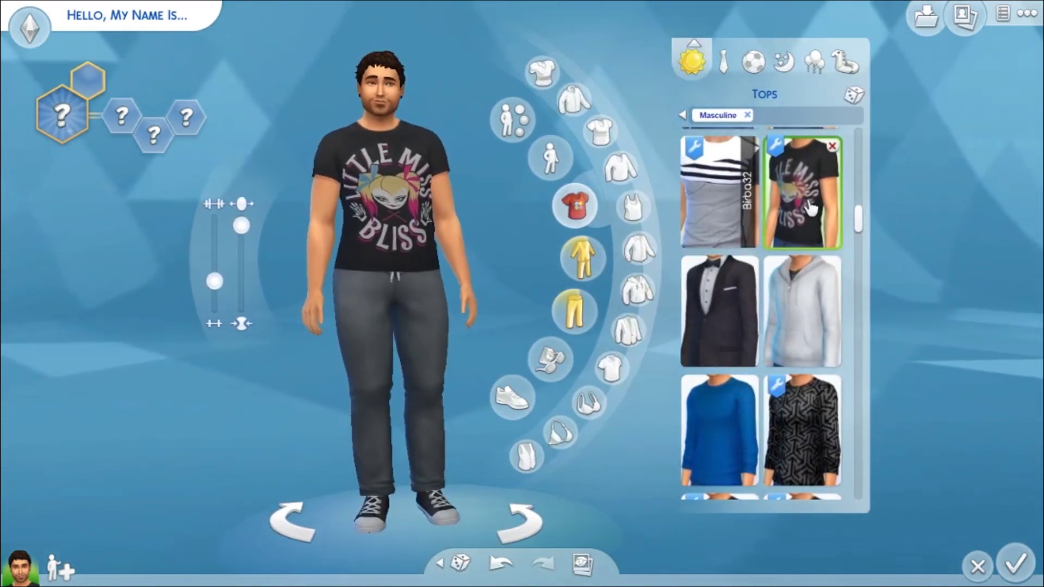
scroll(379, 234, up, 3)
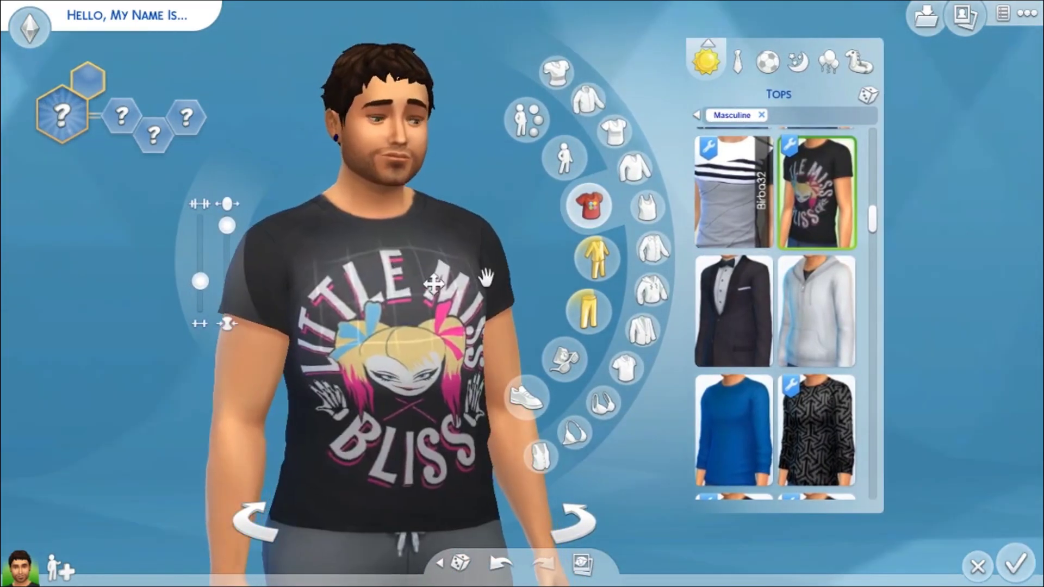